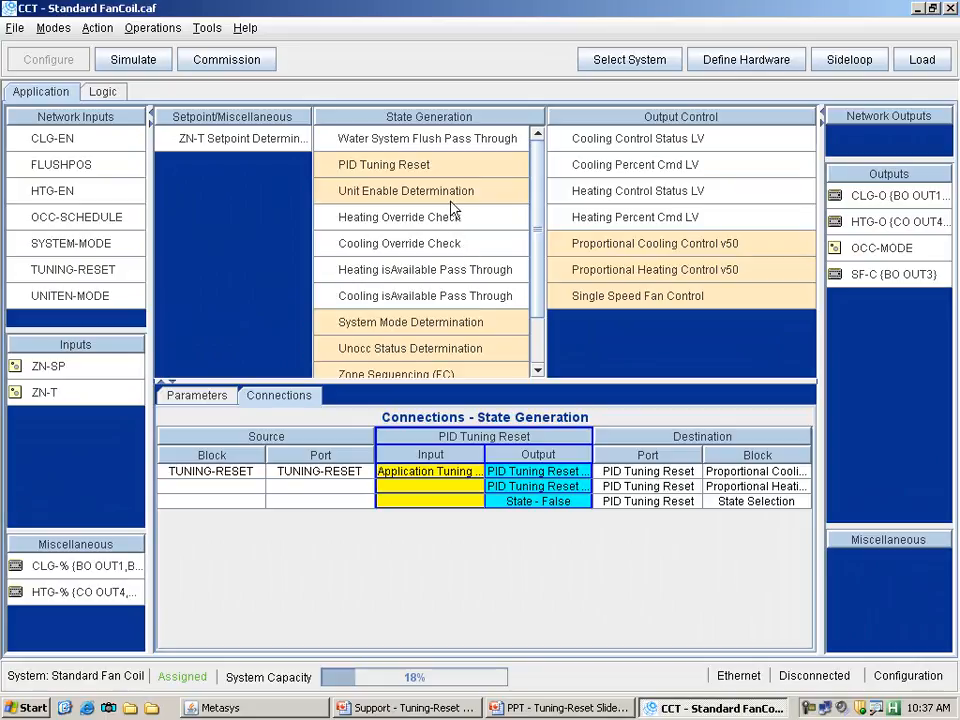
View the logic of the PID Tuning Reset module in State Generation and return to the application overview
{"action": "right_click", "coordinate": [451, 172]}
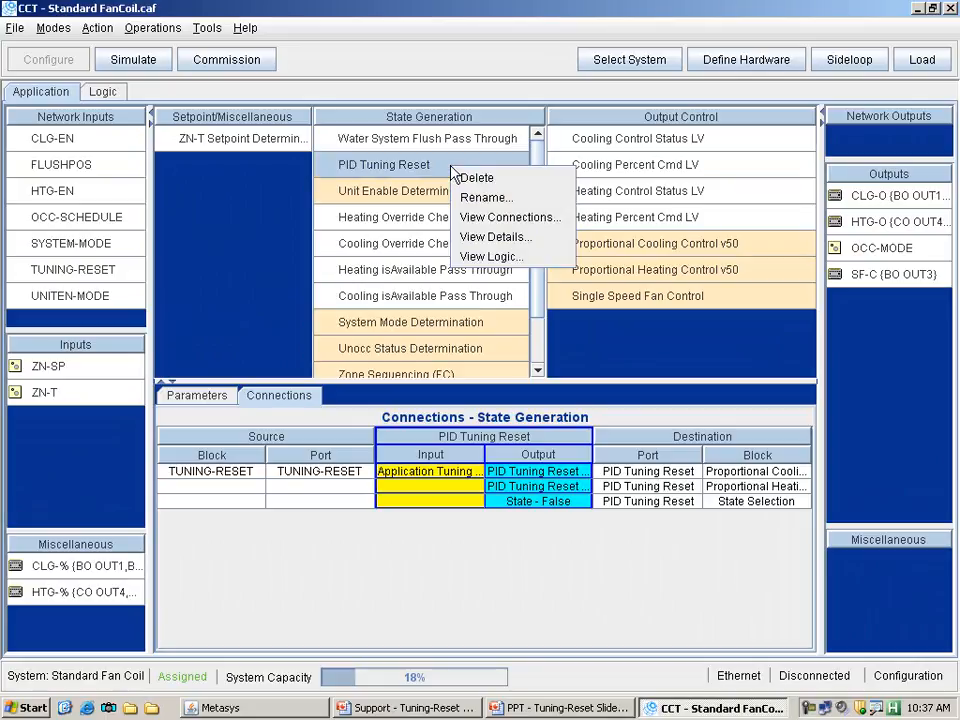
{"action": "left_click", "coordinate": [488, 258]}
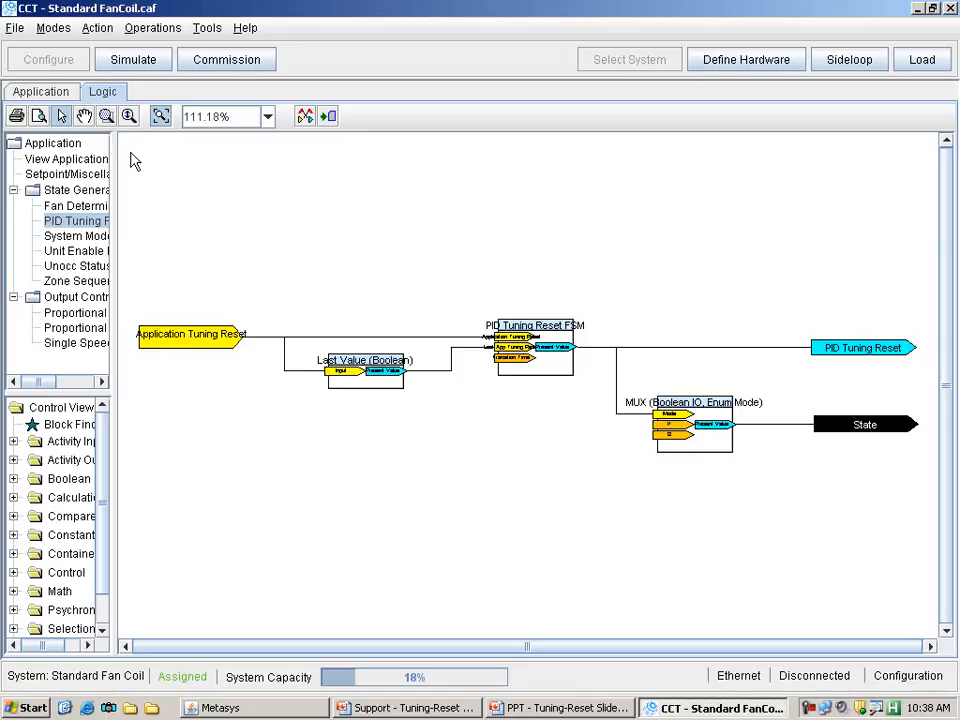
{"action": "left_click", "coordinate": [47, 92]}
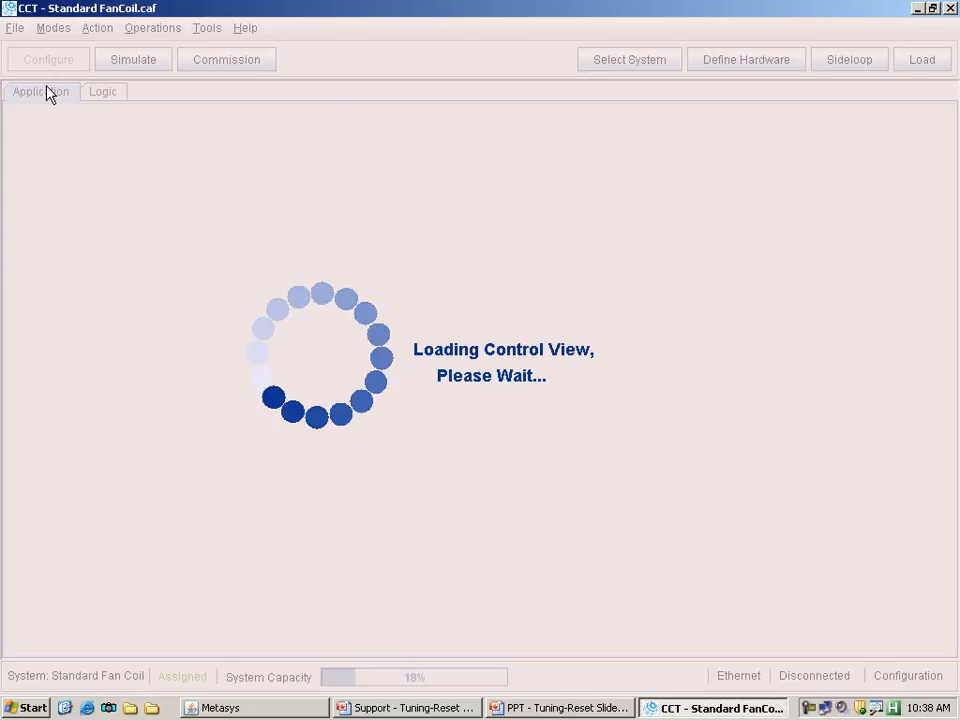
View the State Selection tables and examine how PID Tuning Reset.State sets the proportional cooling and heating modes
{"action": "right_click", "coordinate": [390, 120]}
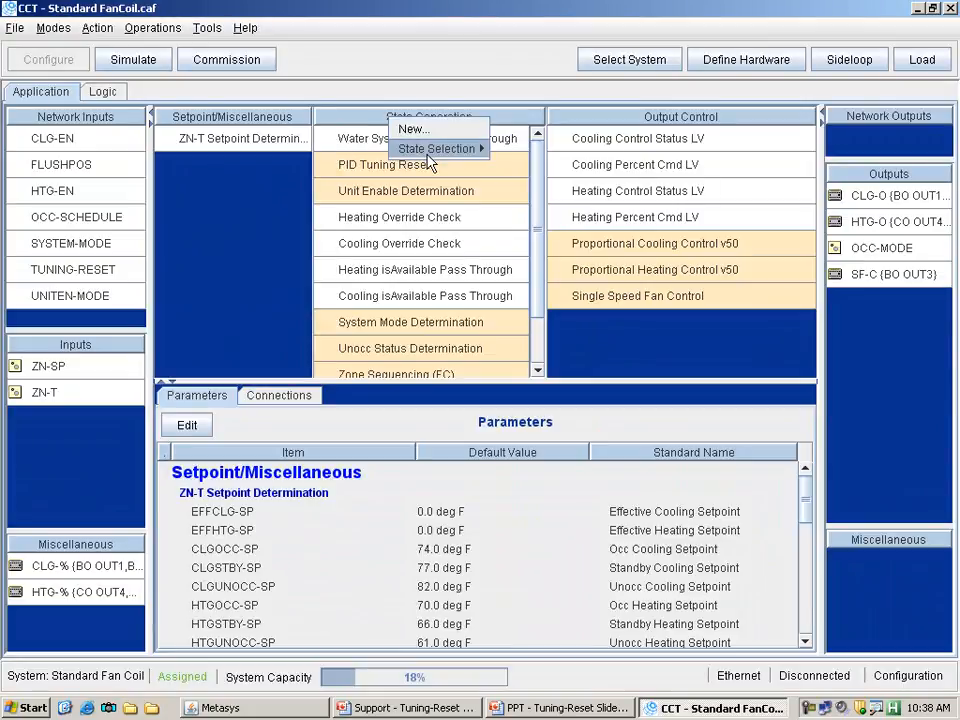
{"action": "mouse_move", "coordinate": [465, 148]}
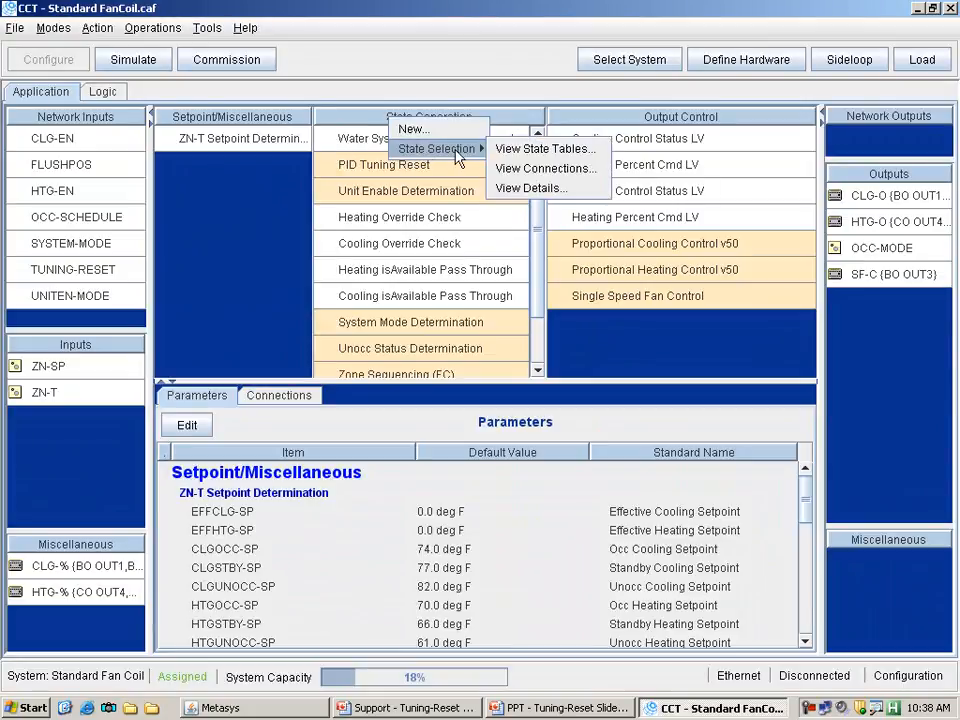
{"action": "left_click", "coordinate": [530, 152]}
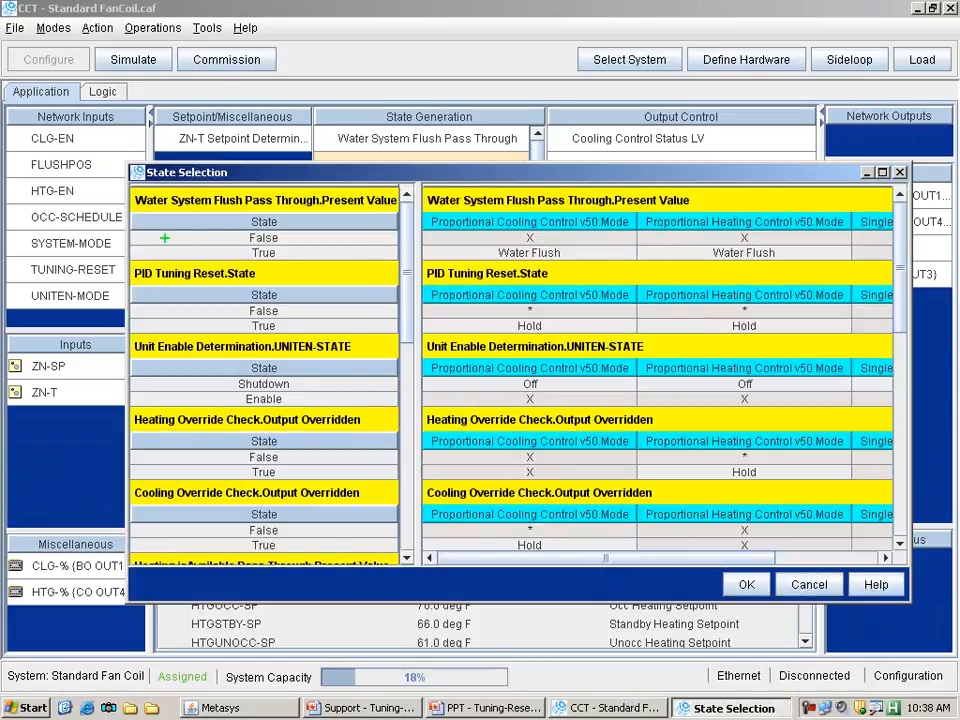
{"action": "left_click_drag", "start_coordinate": [120, 252], "coordinate": [372, 340]}
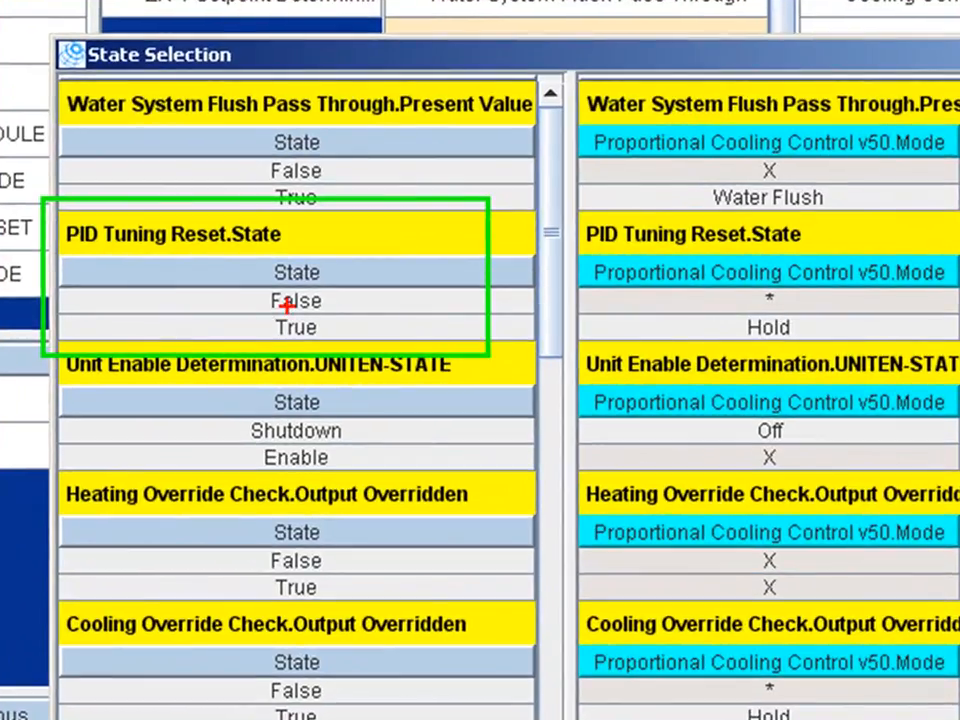
{"action": "mouse_move", "coordinate": [264, 304]}
{"action": "left_mouse_down"}
{"action": "mouse_move", "coordinate": [258, 312]}
{"action": "mouse_move", "coordinate": [205, 302]}
{"action": "left_mouse_up"}
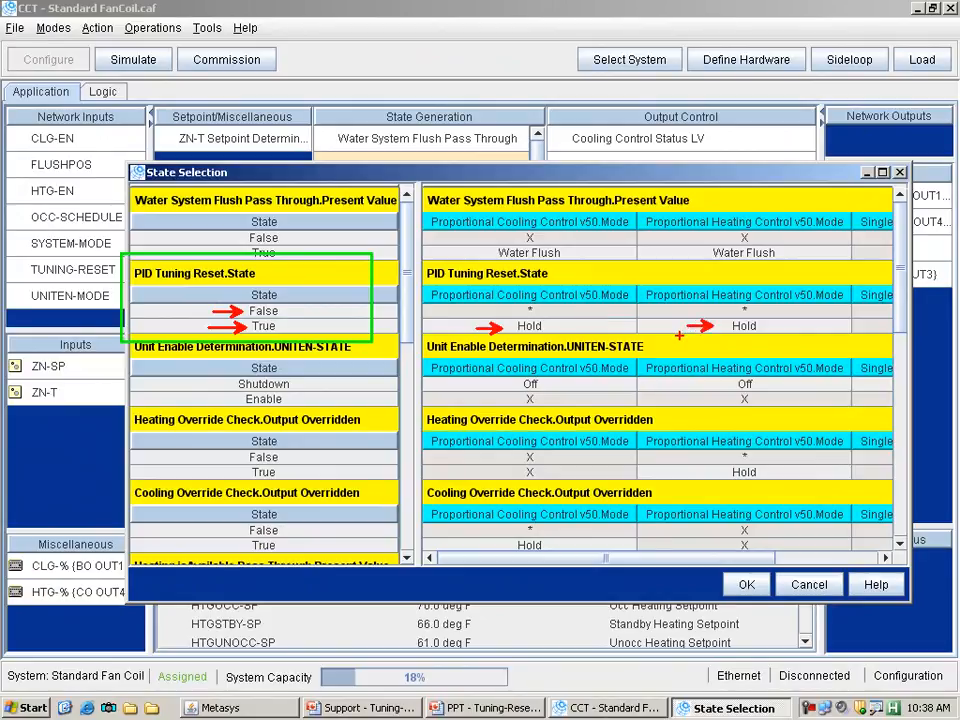
{"action": "left_click_drag", "start_coordinate": [531, 564], "coordinate": [647, 566]}
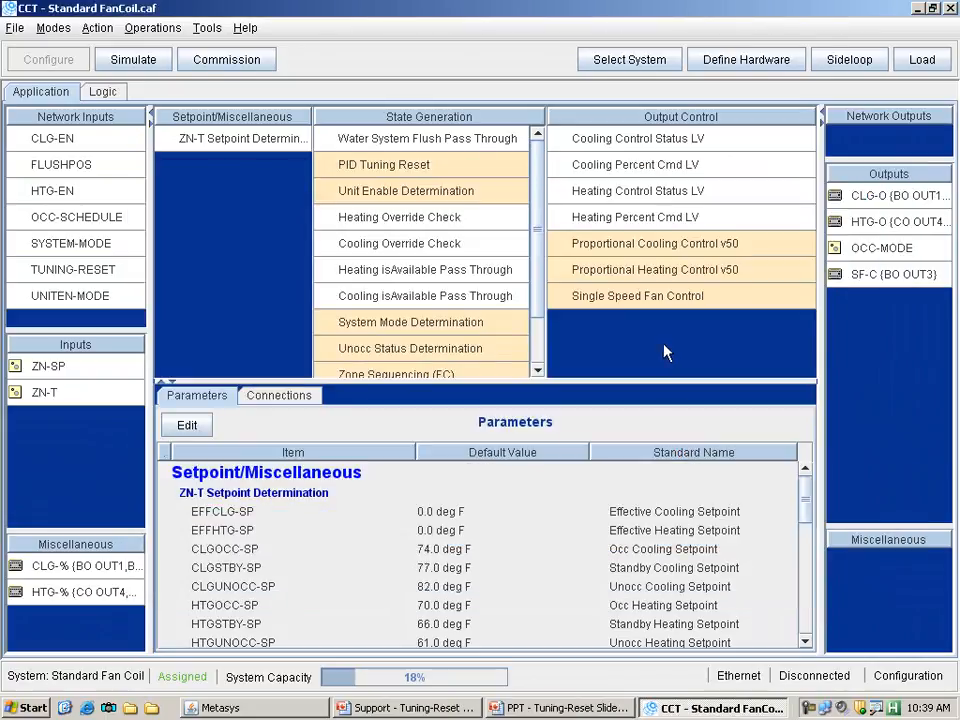
Open the logic of Proportional Cooling Control v50 and fit the whole diagram in the view
{"action": "right_click", "coordinate": [656, 252]}
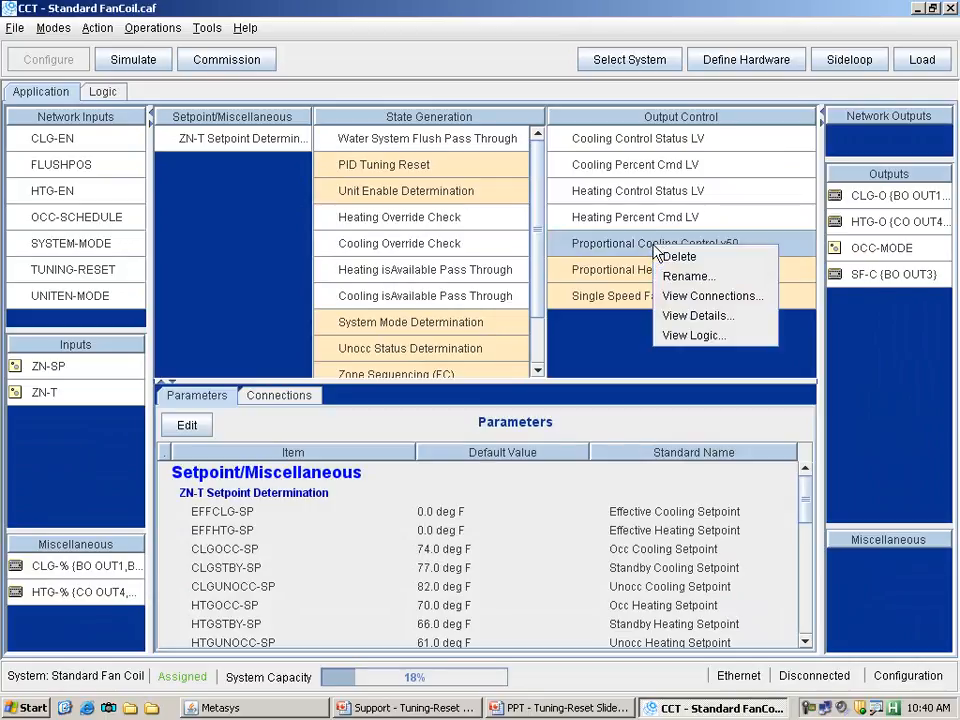
{"action": "left_click", "coordinate": [672, 337]}
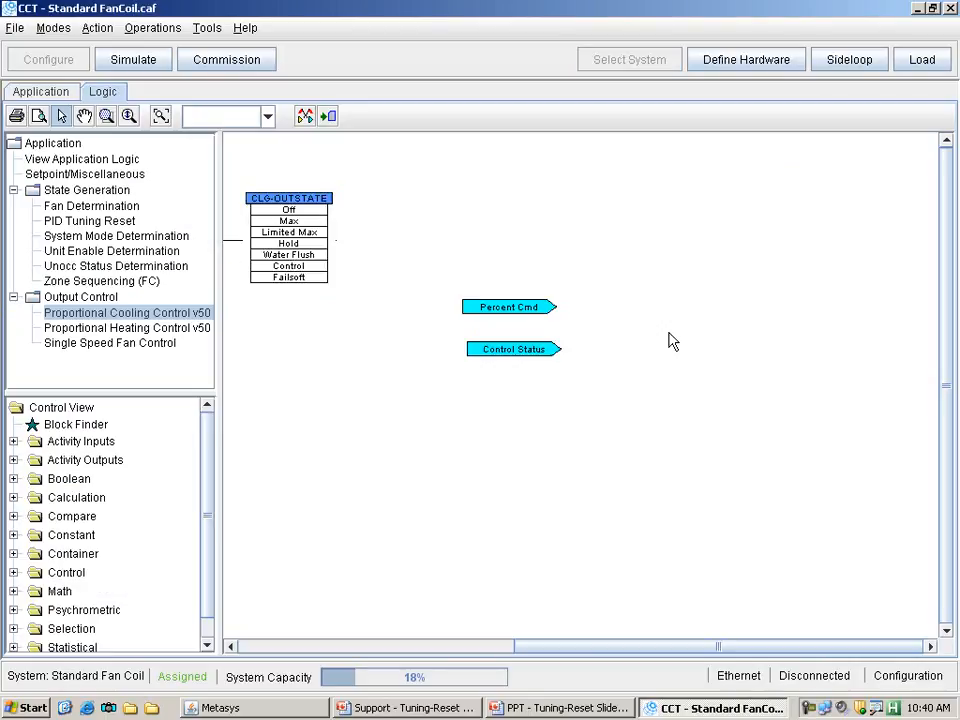
{"action": "left_click_drag", "start_coordinate": [218, 280], "coordinate": [138, 280]}
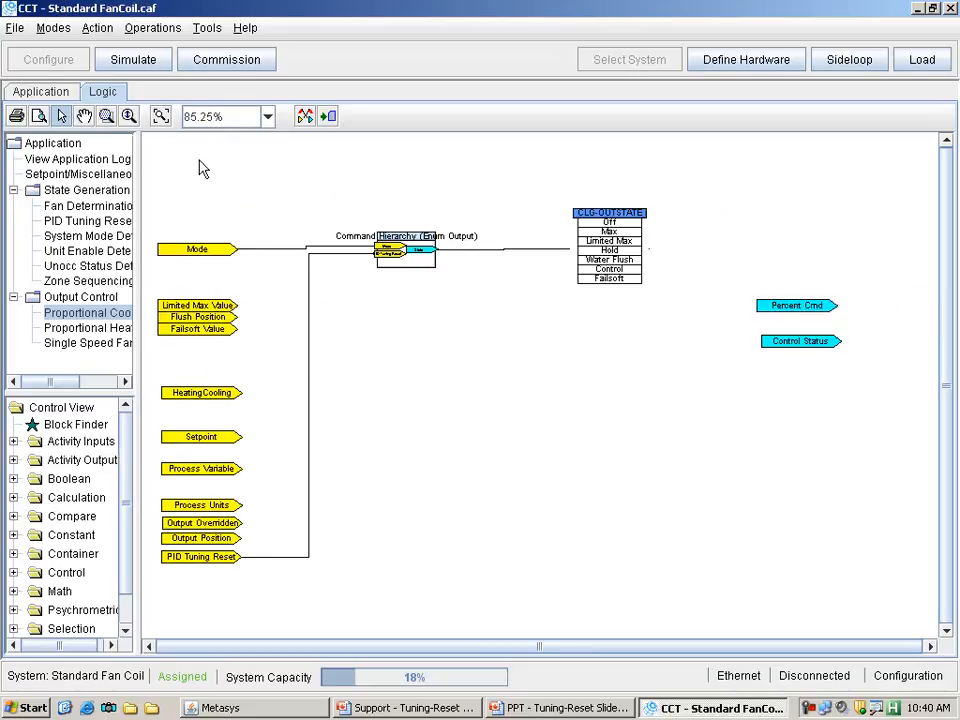
{"action": "left_click", "coordinate": [160, 117]}
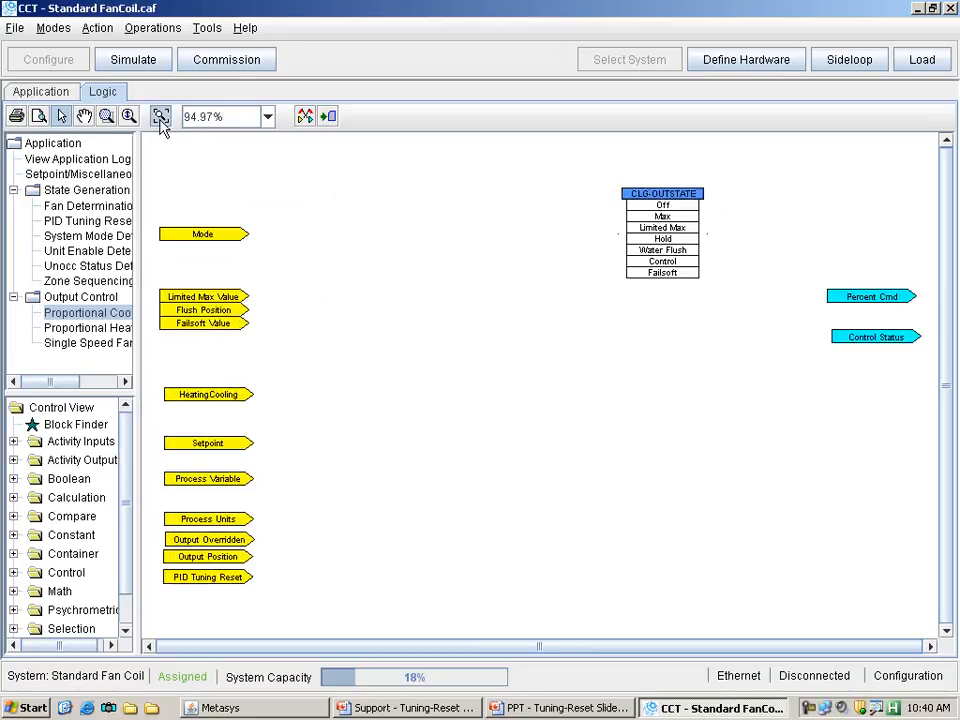
{"action": "left_click", "coordinate": [166, 122]}
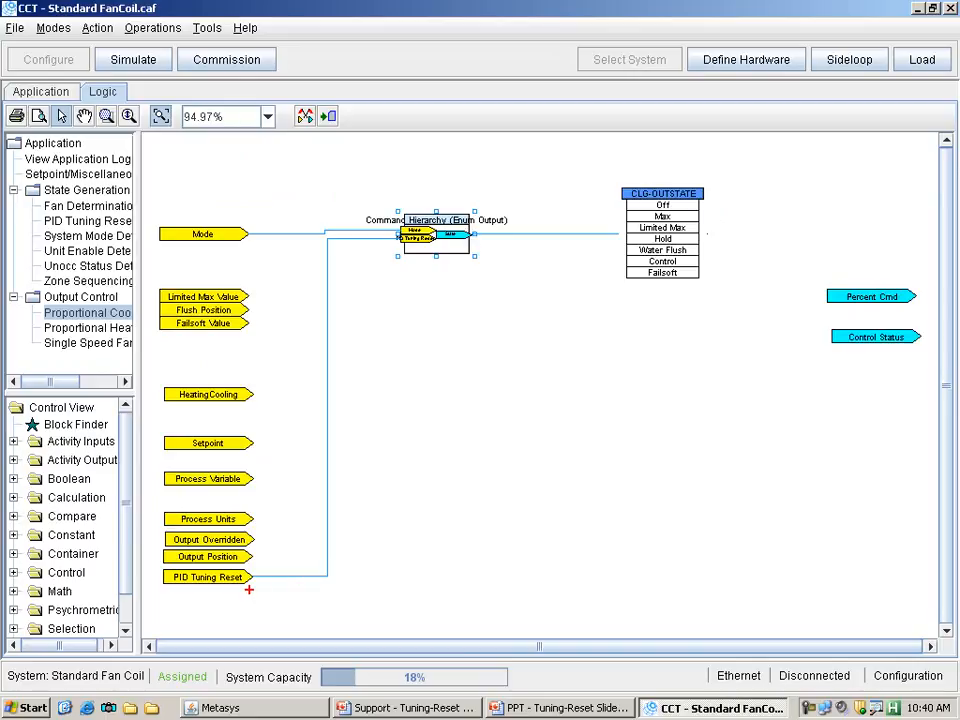
Trace the PID Tuning Reset input through the Command Hierarchy block to the CLG-OUTSTATE block
{"action": "left_click_drag", "start_coordinate": [254, 591], "coordinate": [325, 637]}
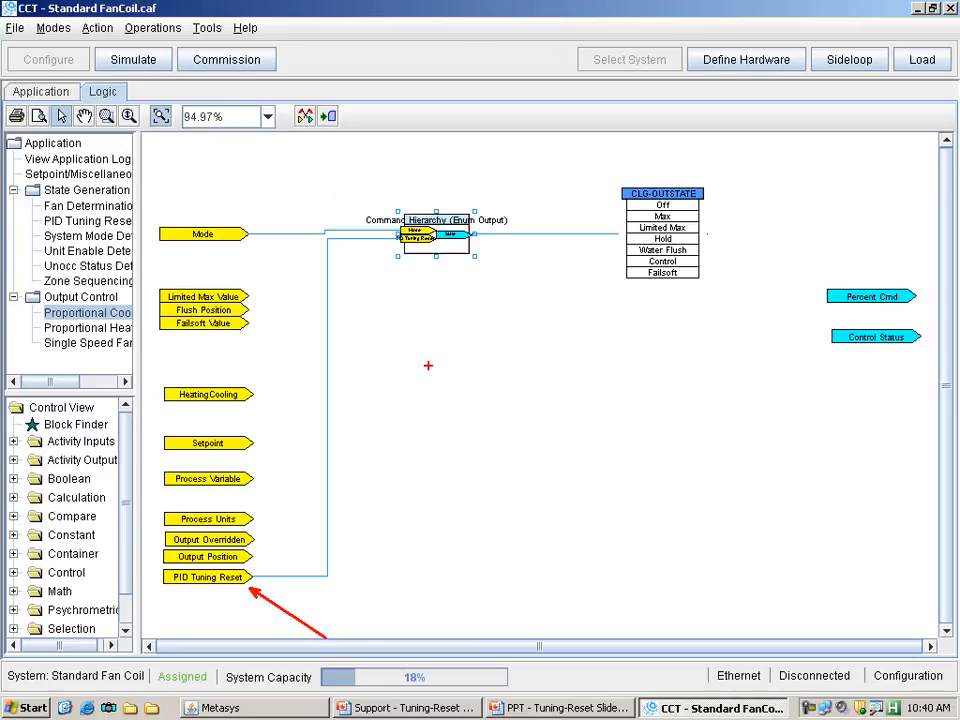
{"action": "mouse_move", "coordinate": [456, 263]}
{"action": "left_mouse_down"}
{"action": "mouse_move", "coordinate": [489, 276]}
{"action": "mouse_move", "coordinate": [492, 337]}
{"action": "left_mouse_up"}
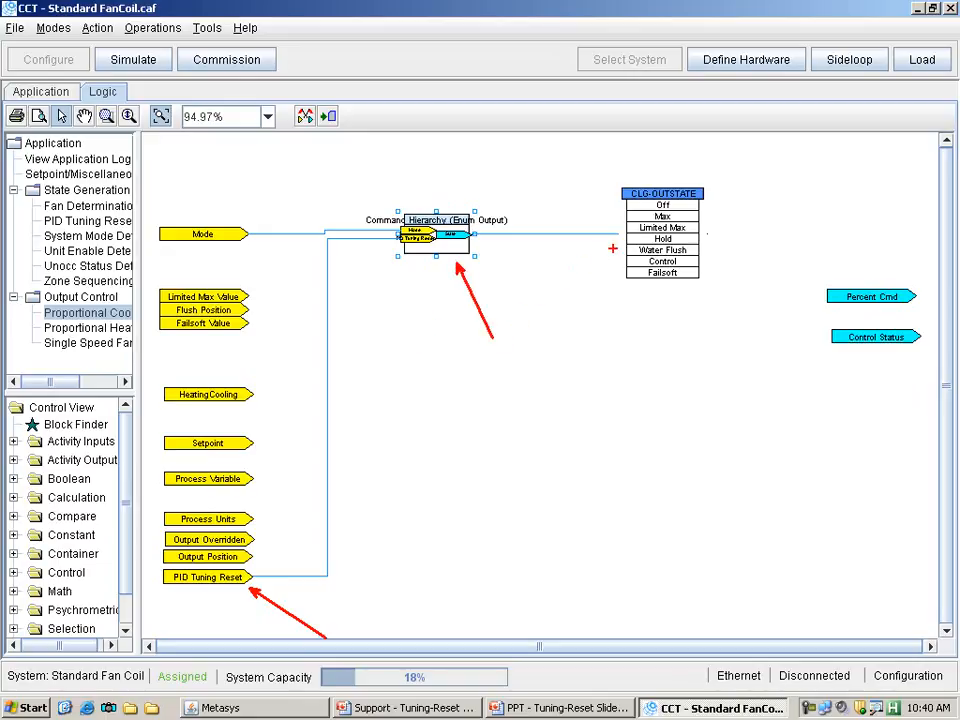
{"action": "left_click_drag", "start_coordinate": [612, 248], "coordinate": [580, 270]}
{"action": "key", "text": "Escape"}
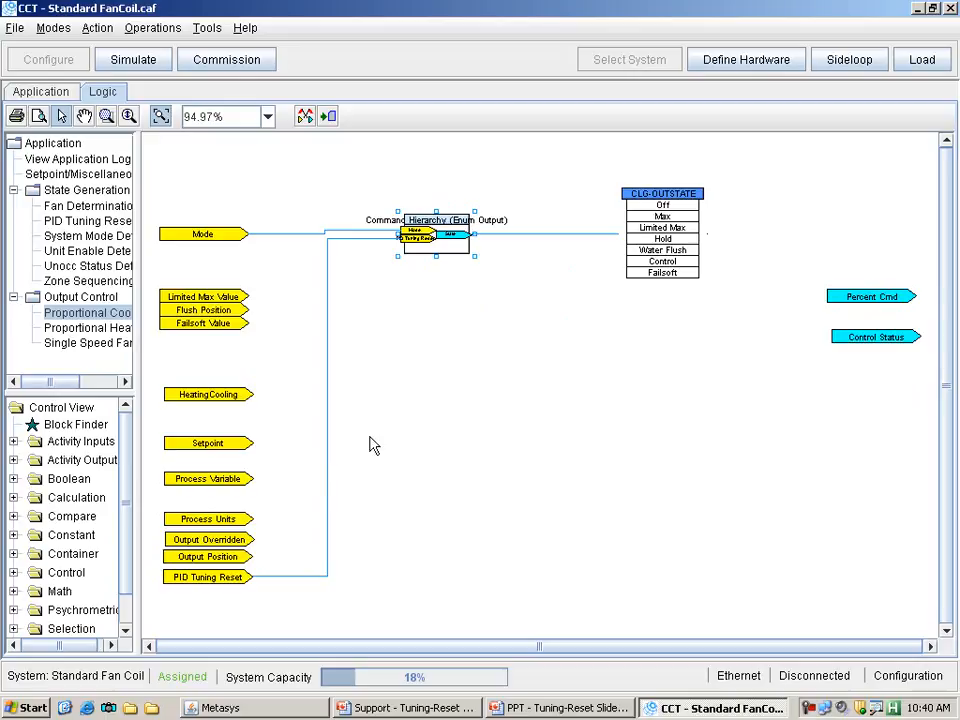
Examine the Reset 1st PID row in the Command Hierarchy (Enum Output) table and close it without changes
{"action": "double_click", "coordinate": [437, 240]}
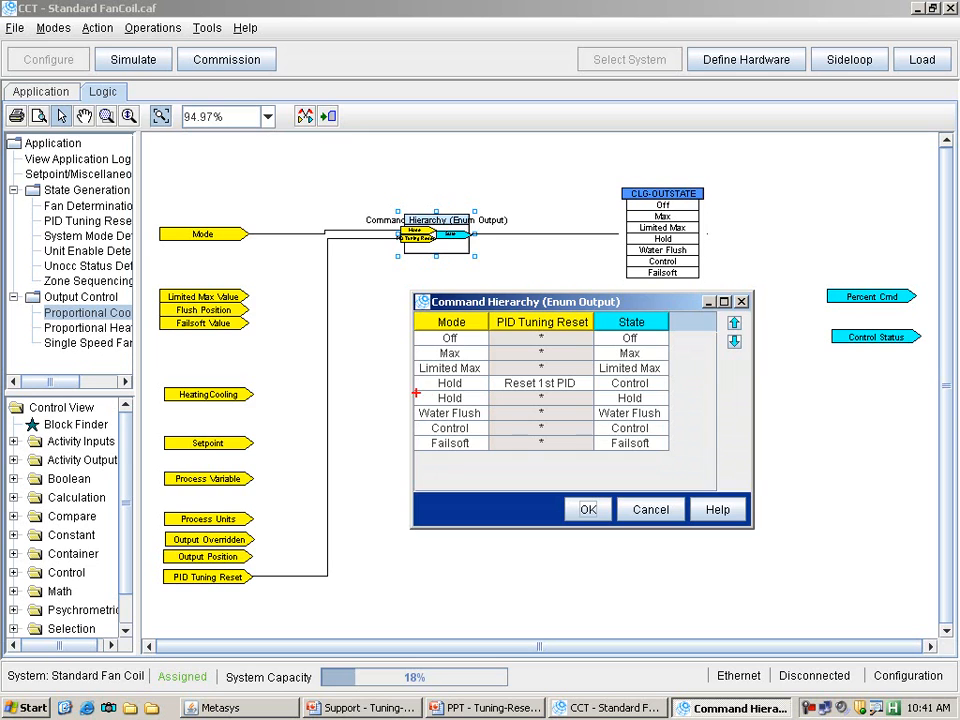
{"action": "left_click_drag", "start_coordinate": [429, 383], "coordinate": [381, 384]}
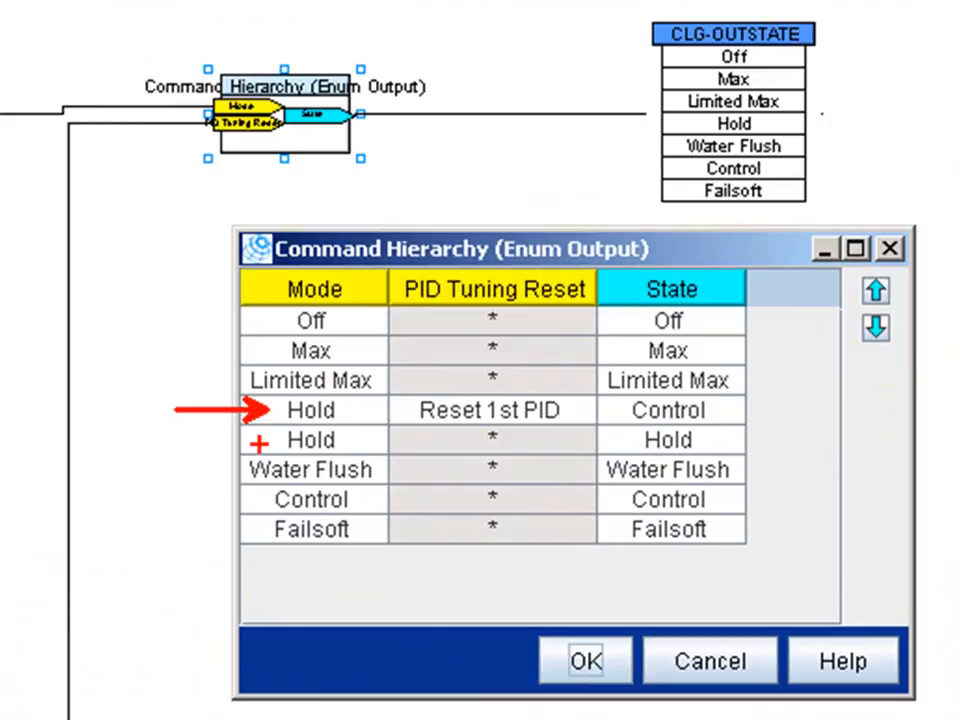
{"action": "left_click_drag", "start_coordinate": [397, 413], "coordinate": [353, 451]}
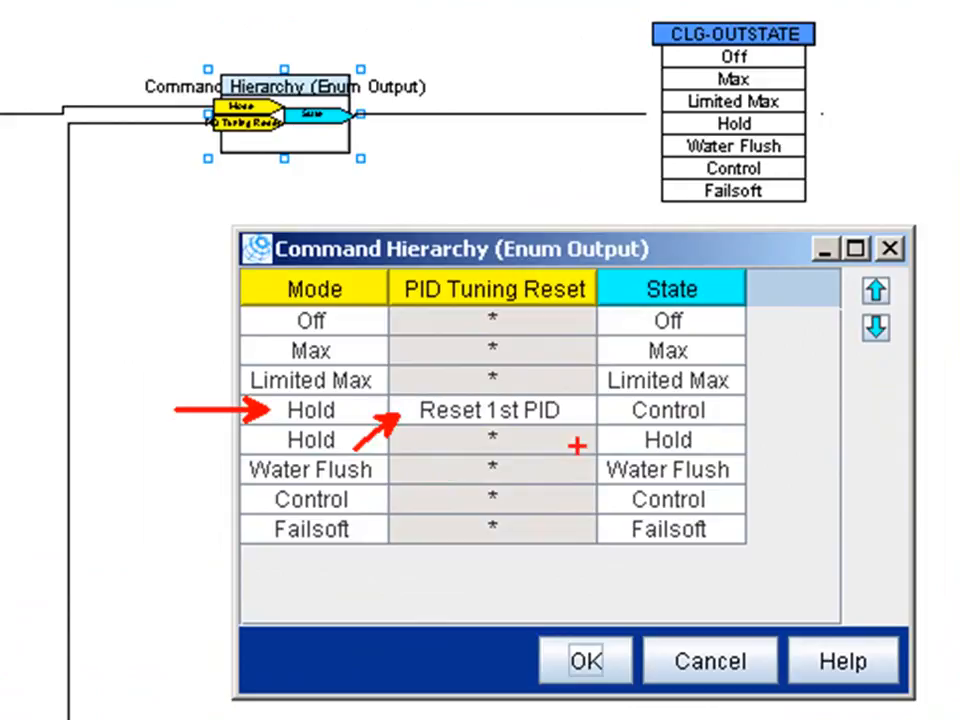
{"action": "mouse_move", "coordinate": [612, 394]}
{"action": "left_mouse_down"}
{"action": "mouse_move", "coordinate": [690, 437]}
{"action": "mouse_move", "coordinate": [735, 432]}
{"action": "left_mouse_up"}
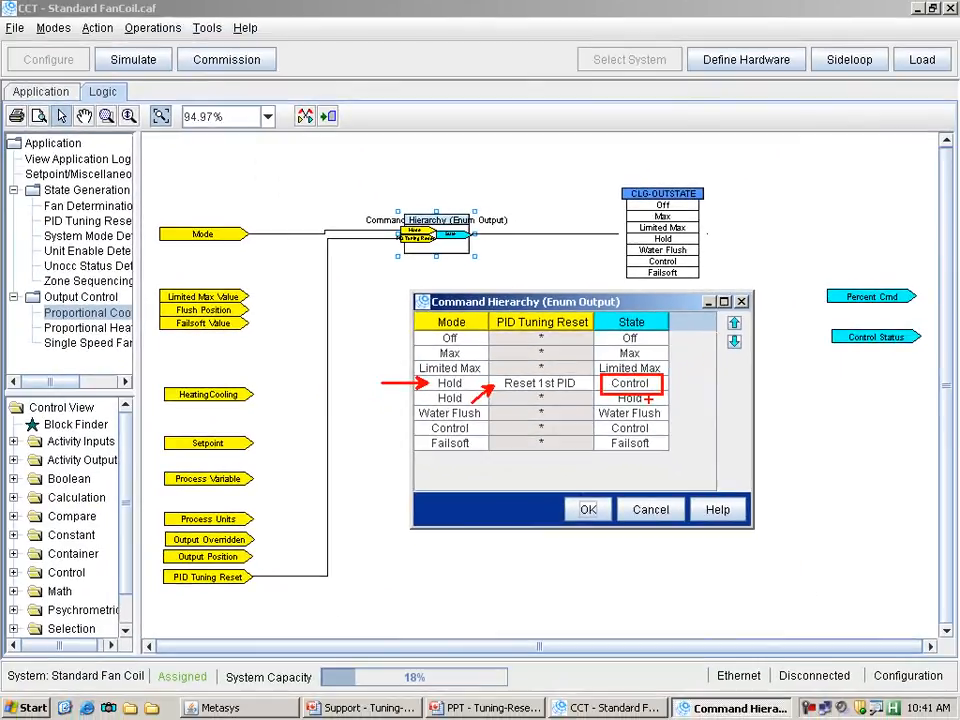
{"action": "left_click_drag", "start_coordinate": [584, 388], "coordinate": [595, 416]}
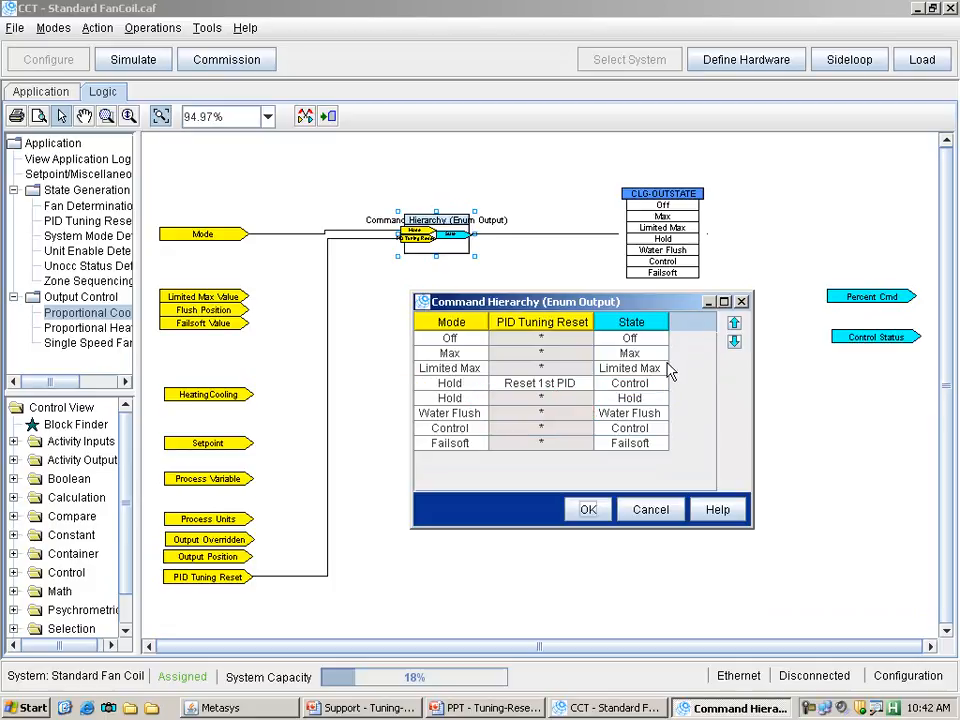
{"action": "left_click", "coordinate": [650, 511]}
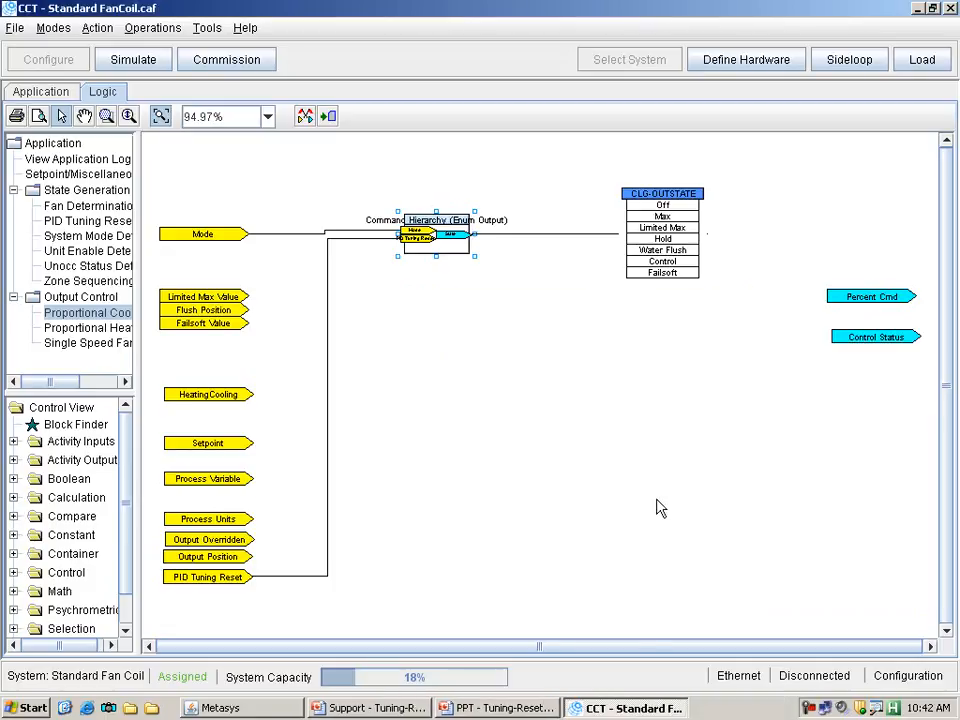
Show the Control state logic of CLG-OUTSTATE and review the Enum to Boolean Translation table for PID Tuning Reset
{"action": "double_click", "coordinate": [671, 261]}
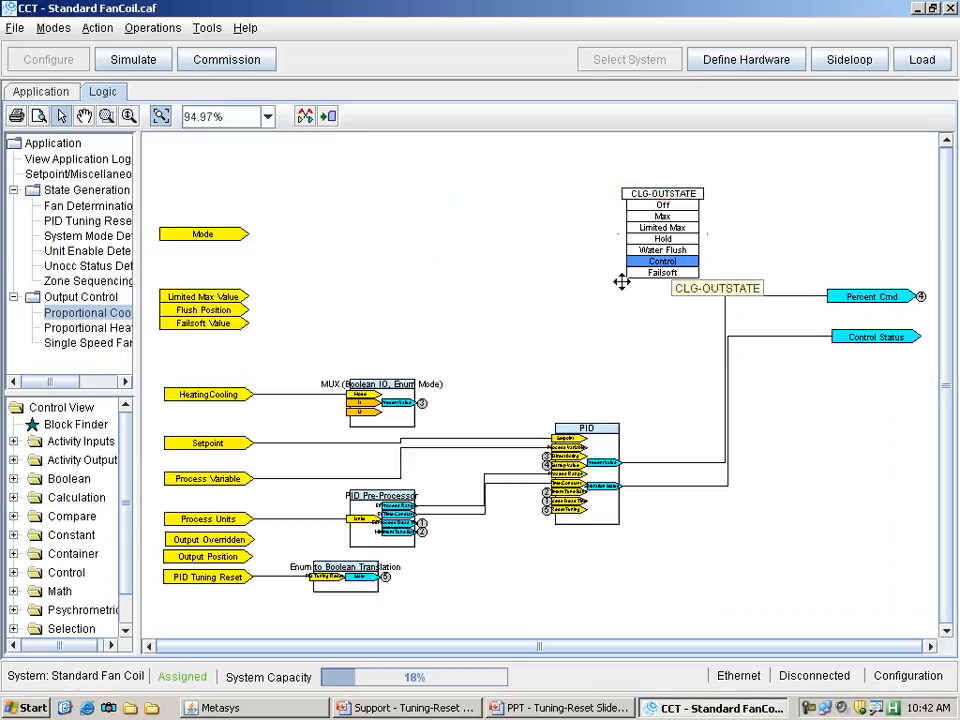
{"action": "left_click", "coordinate": [106, 117]}
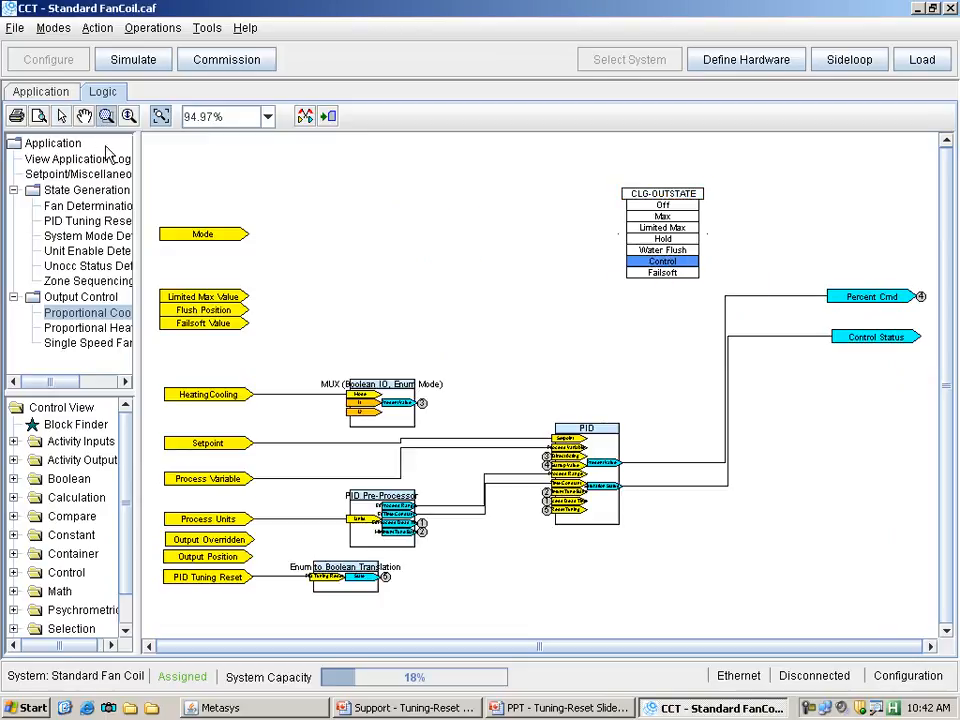
{"action": "left_click_drag", "start_coordinate": [166, 425], "coordinate": [664, 611]}
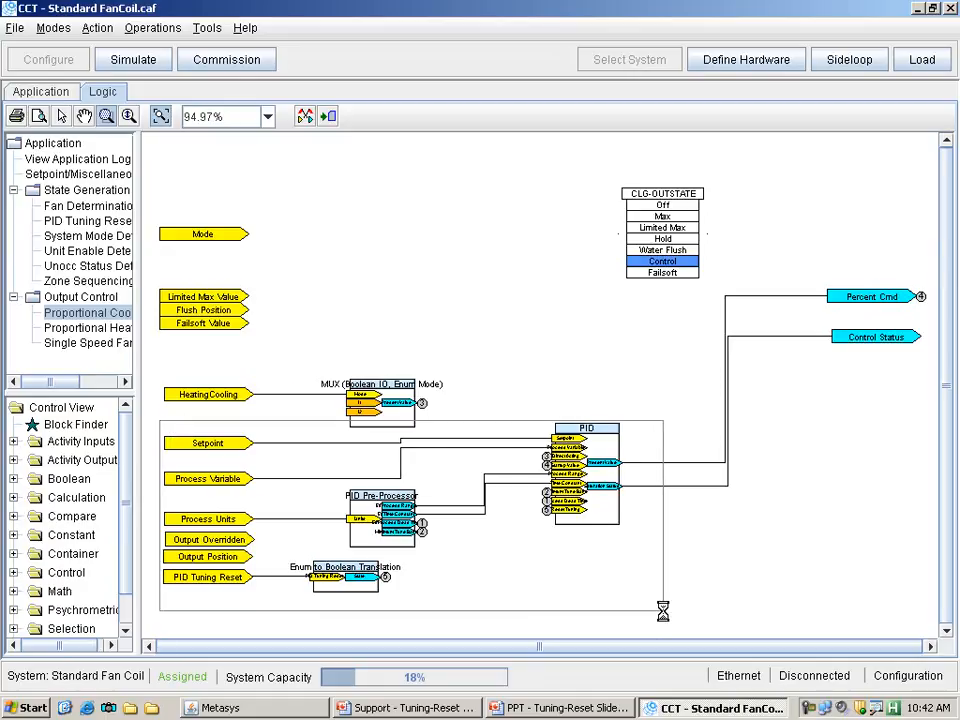
{"action": "left_click", "coordinate": [61, 116]}
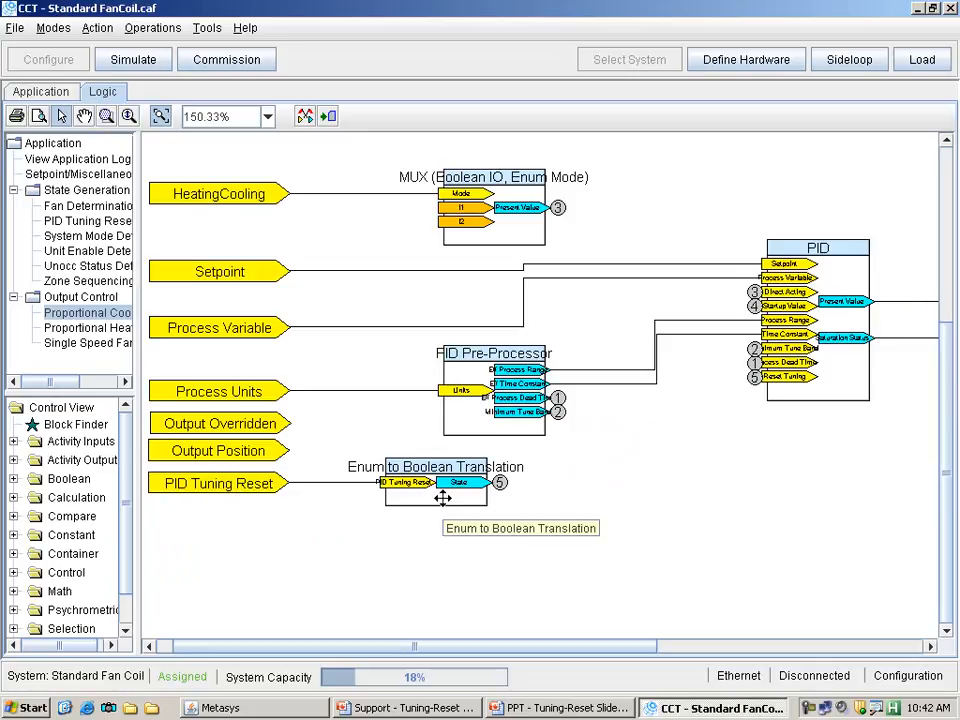
{"action": "double_click", "coordinate": [443, 498]}
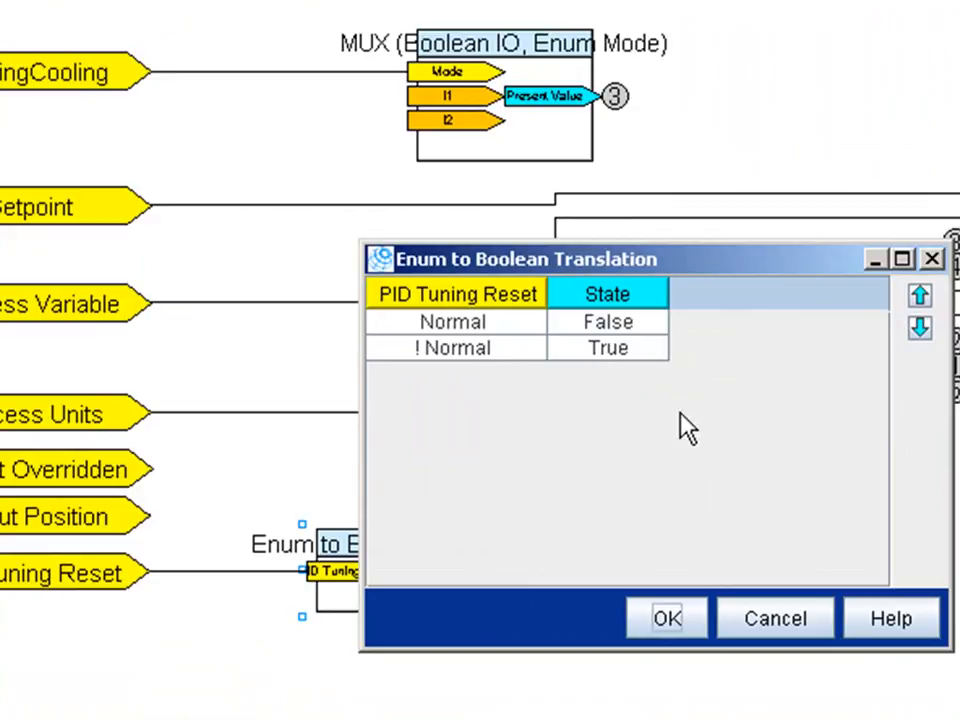
{"action": "left_click", "coordinate": [782, 628]}
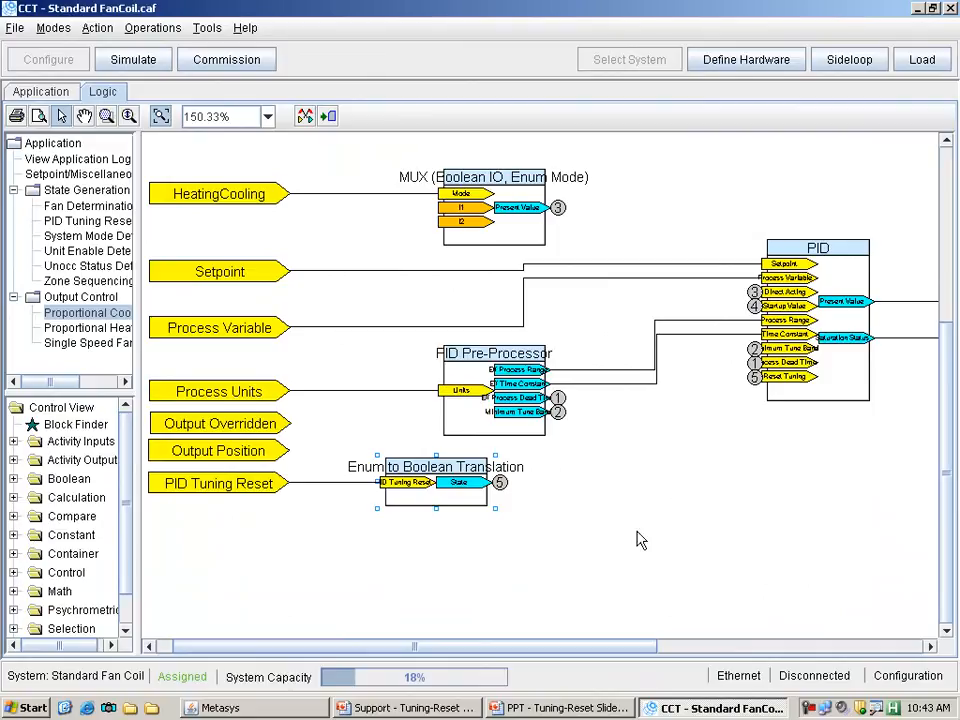
Switch to the PowerPoint timing diagram for PID Tuning Reset and examine the TUNING-RESET transition from False to True
{"action": "left_click", "coordinate": [460, 708]}
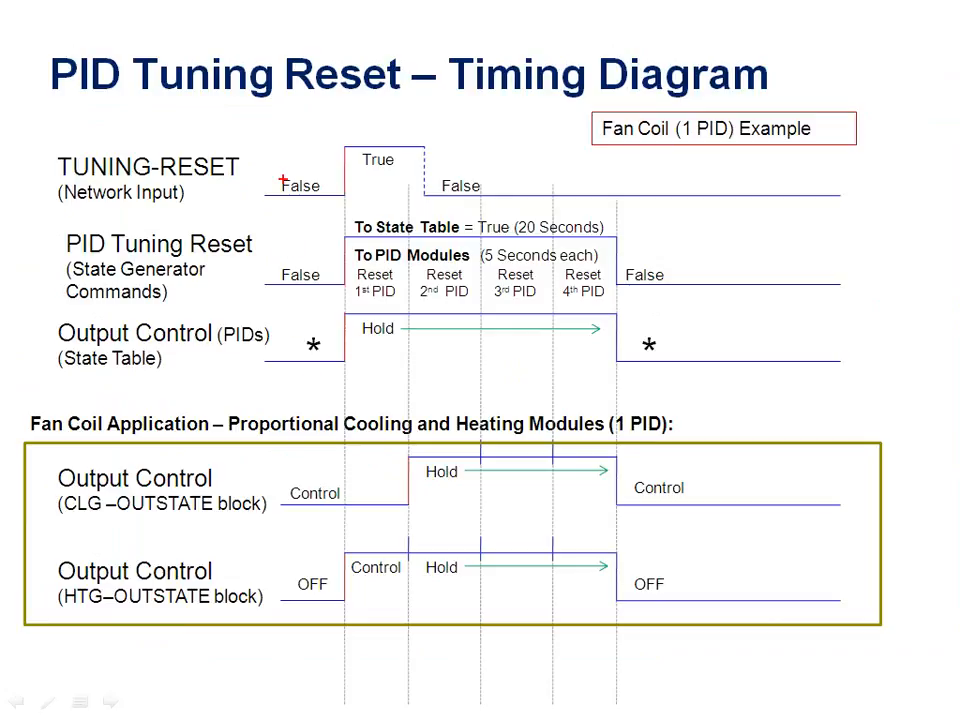
{"action": "left_click_drag", "start_coordinate": [249, 150], "coordinate": [322, 113]}
{"action": "left_click_drag", "start_coordinate": [335, 133], "coordinate": [352, 207]}
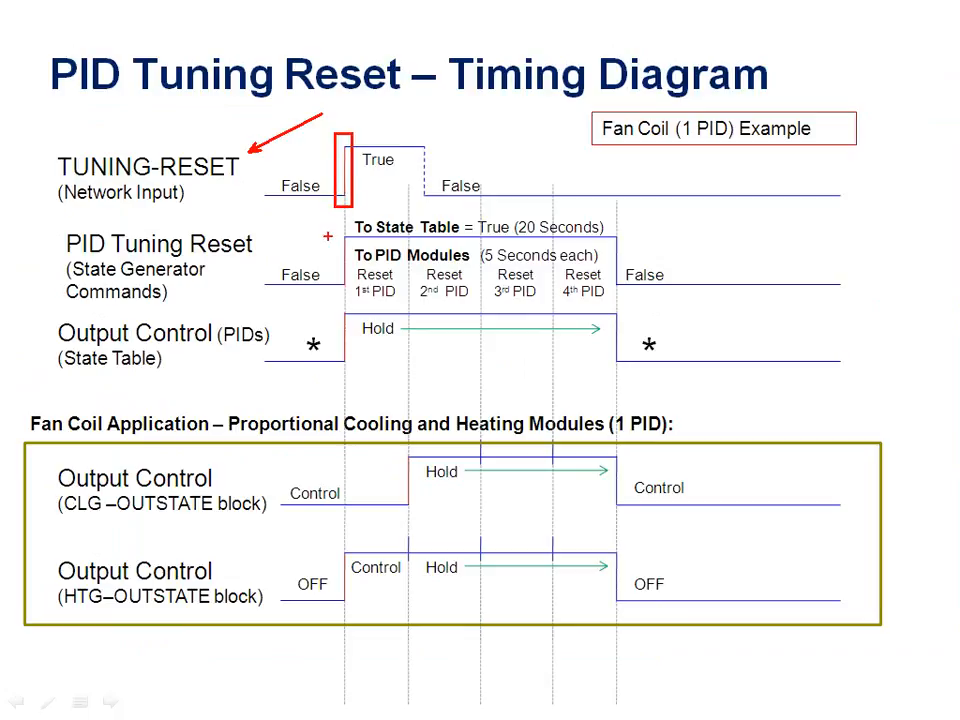
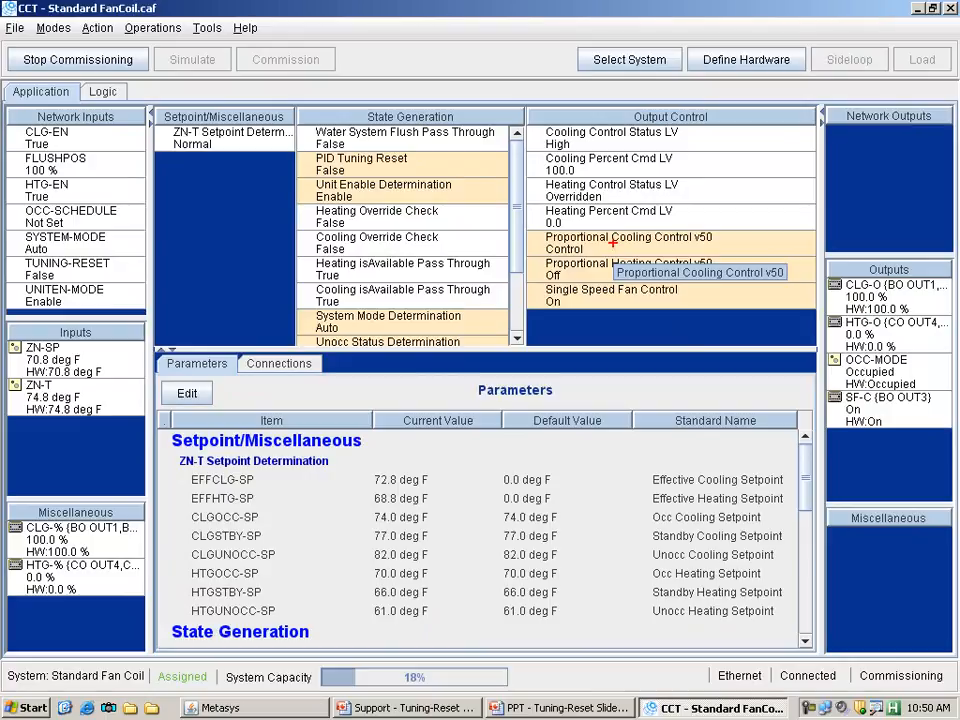
Check the commissioned states of the proportional cooling and heating modules, and open the logic of Proportional Cooling Control v50
{"action": "left_click_drag", "start_coordinate": [612, 237], "coordinate": [658, 210]}
{"action": "left_click_drag", "start_coordinate": [578, 276], "coordinate": [615, 250]}
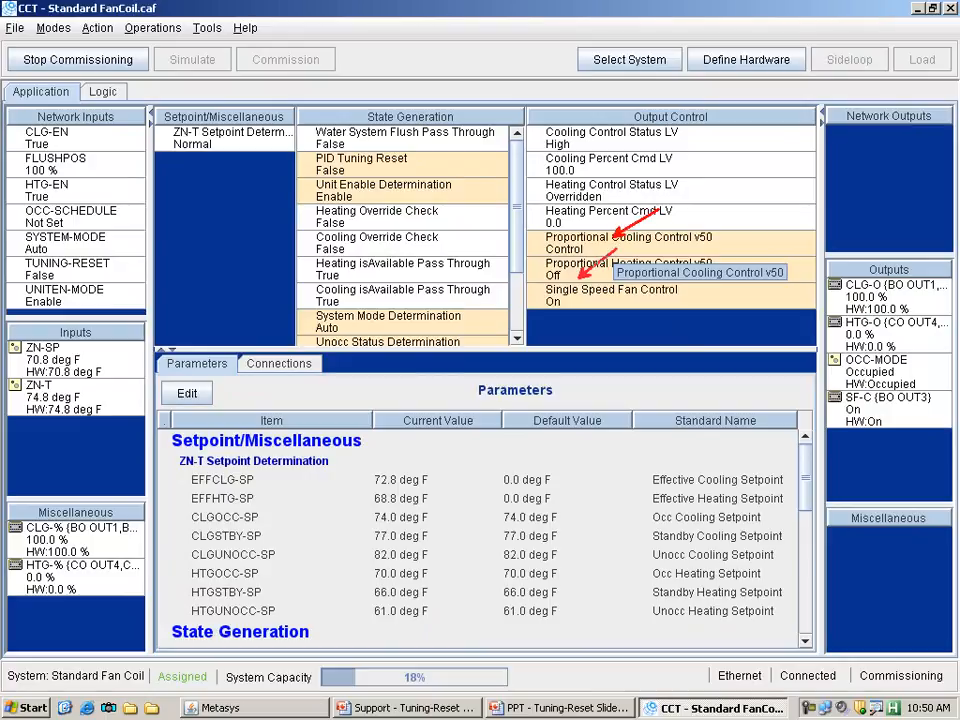
{"action": "key", "text": "Escape"}
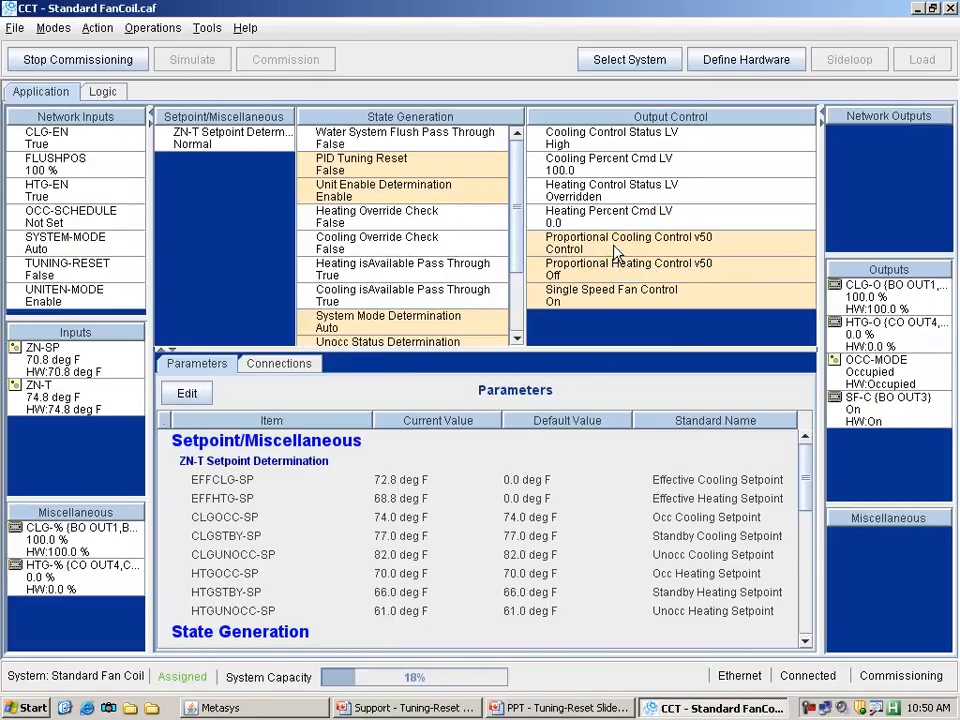
{"action": "right_click", "coordinate": [614, 252]}
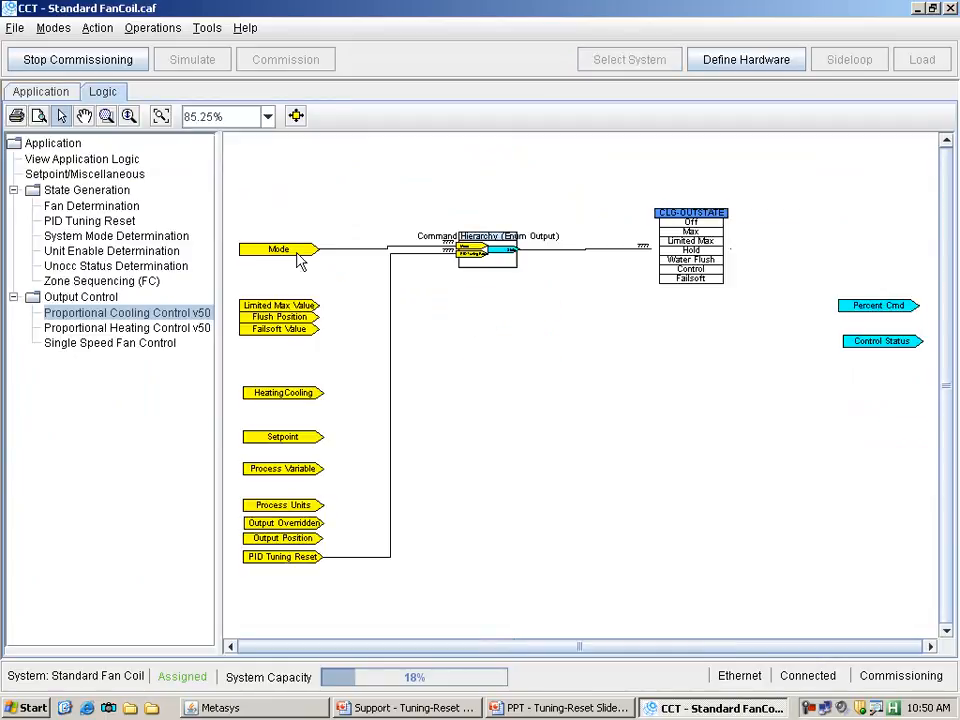
Enlarge the Proportional Cooling Control v50 logic view and review its Command Hierarchy (Enum Output) table, closing it without changes
{"action": "left_click_drag", "start_coordinate": [217, 235], "coordinate": [86, 190]}
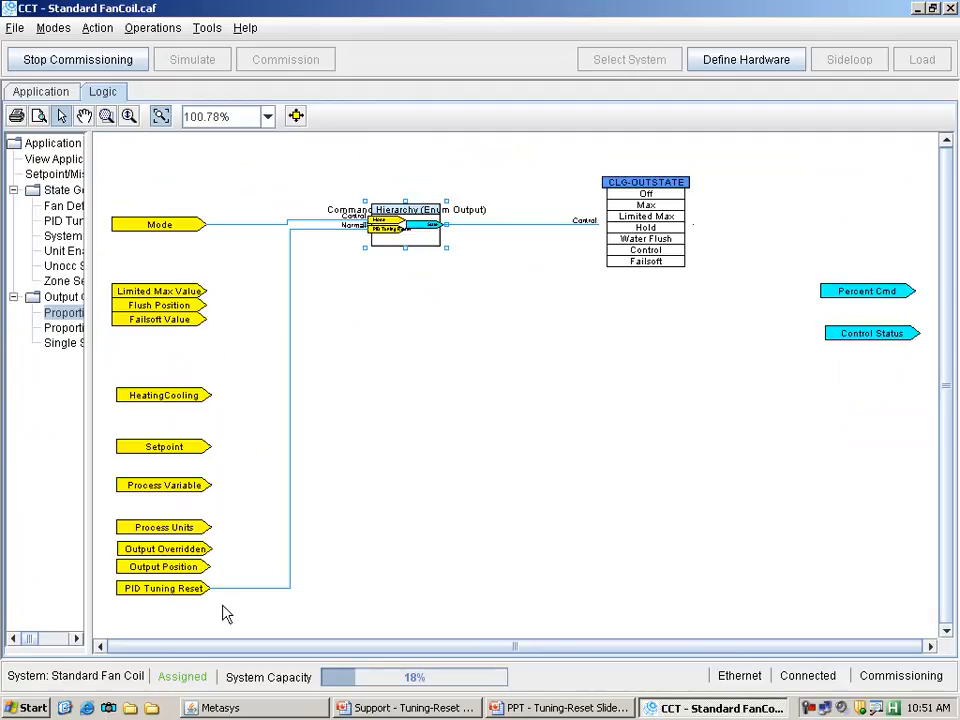
{"action": "double_click", "coordinate": [407, 236]}
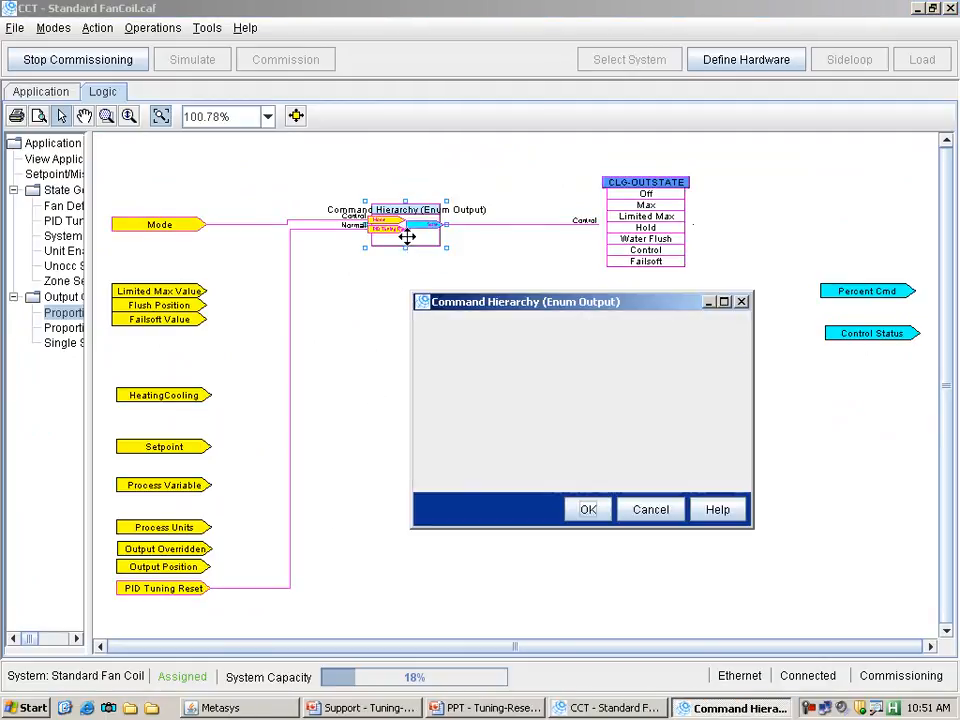
{"action": "left_click", "coordinate": [490, 433]}
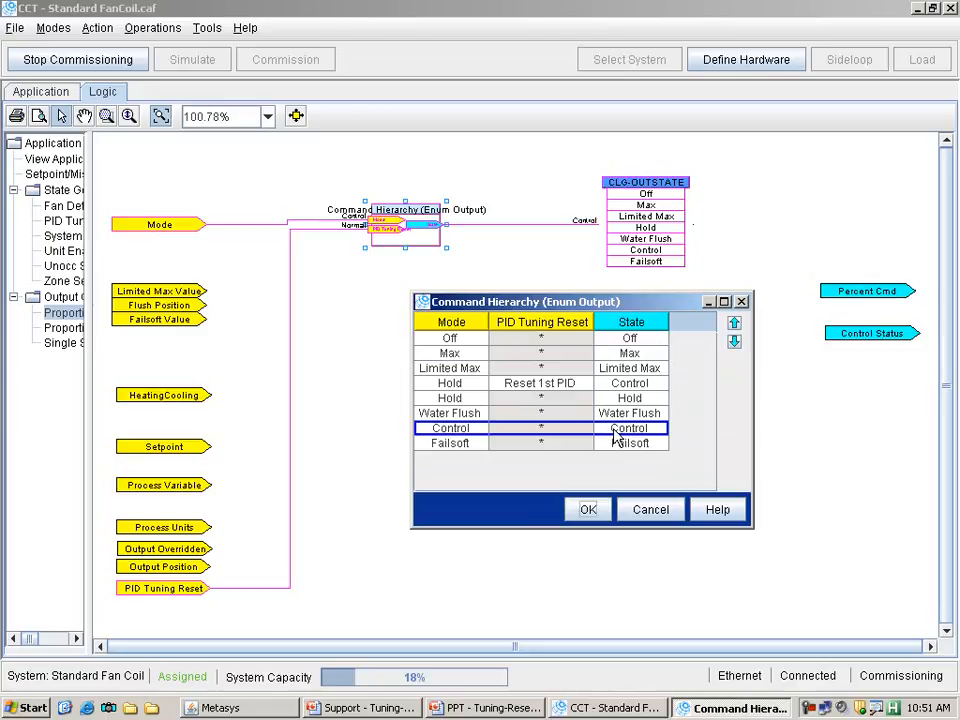
{"action": "left_click", "coordinate": [638, 512]}
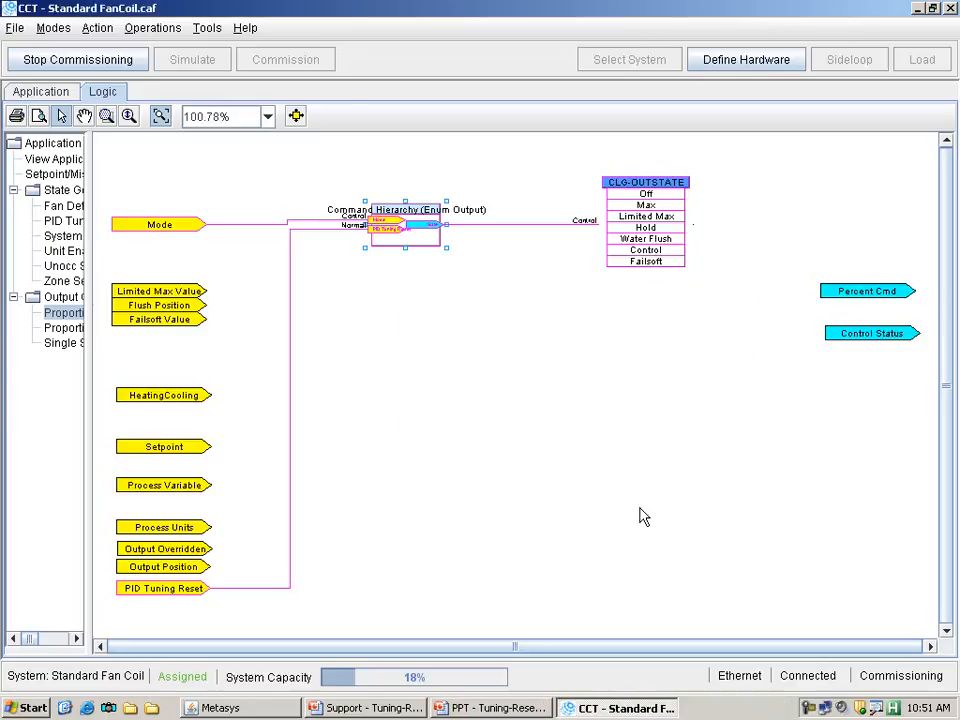
Show the Control state logic of CLG-OUTSTATE in commissioning and review the Enum to Boolean Translation table for PID Tuning Reset
{"action": "left_click", "coordinate": [645, 252]}
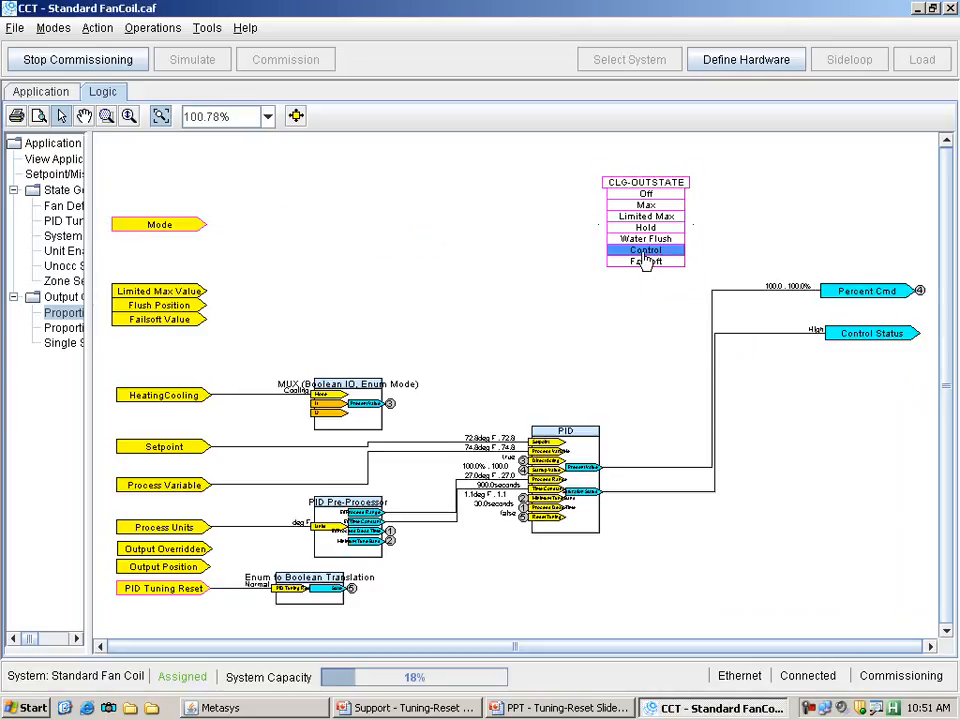
{"action": "double_click", "coordinate": [309, 598]}
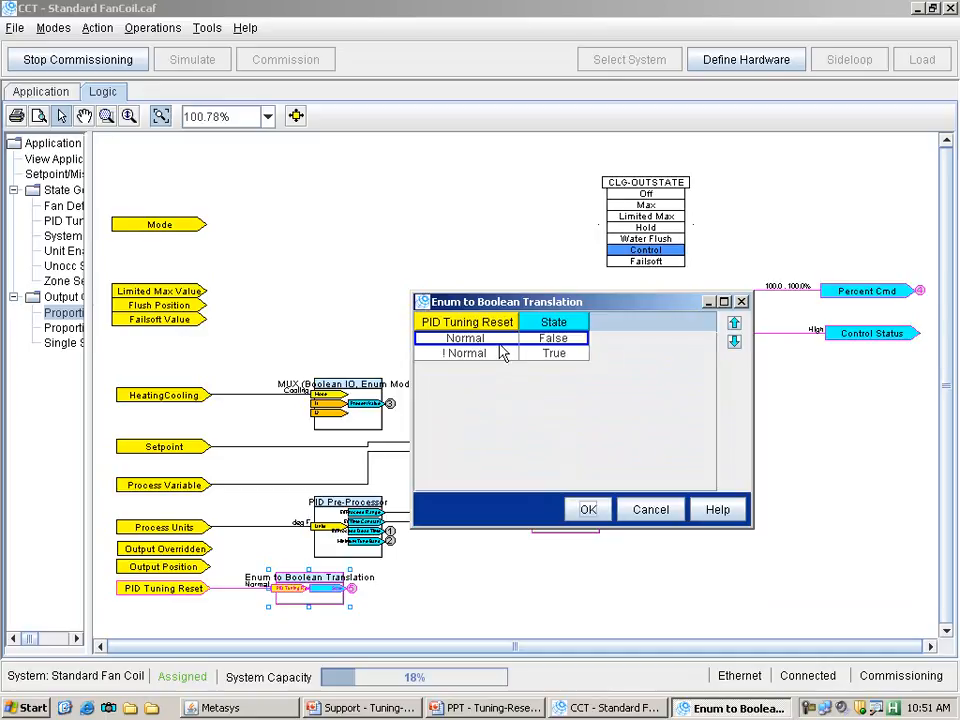
{"action": "left_click", "coordinate": [651, 512]}
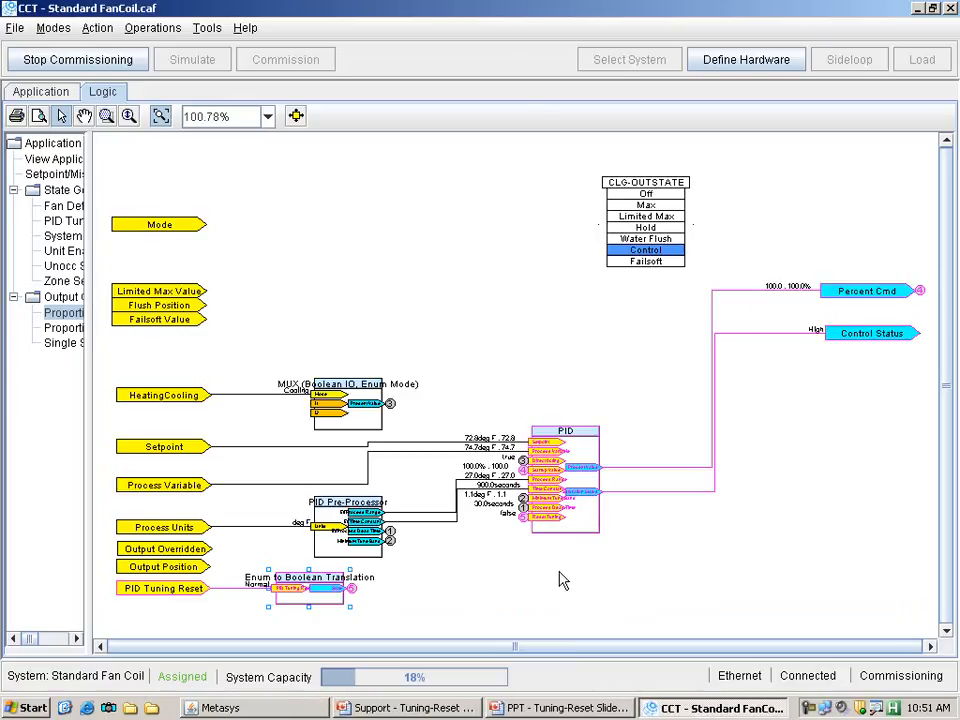
View the cooling PID block's details in an enlarged window, examine Eff Proportional Band and Eff Integral Time, and close it
{"action": "right_click", "coordinate": [580, 517]}
{"action": "mouse_move", "coordinate": [617, 553]}
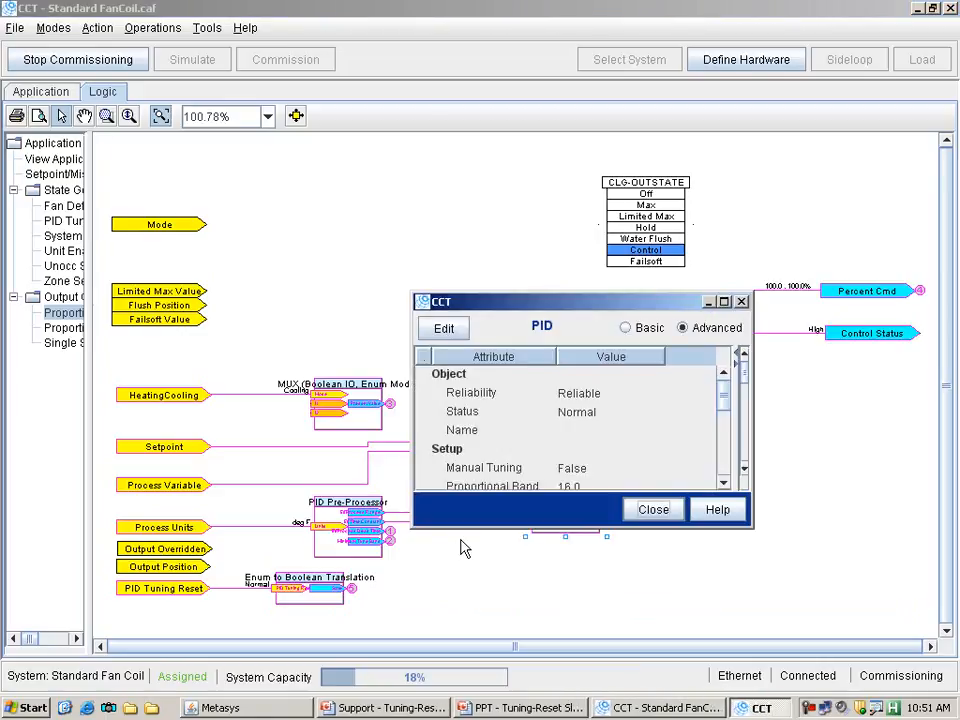
{"action": "left_click_drag", "start_coordinate": [411, 295], "coordinate": [2, 29]}
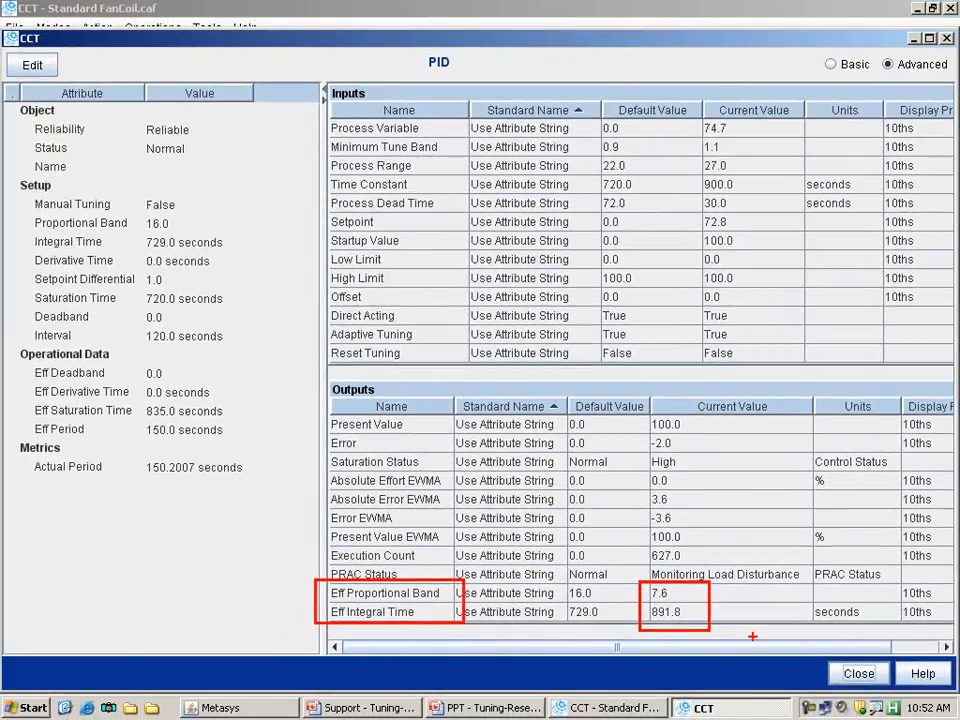
{"action": "left_click", "coordinate": [857, 673]}
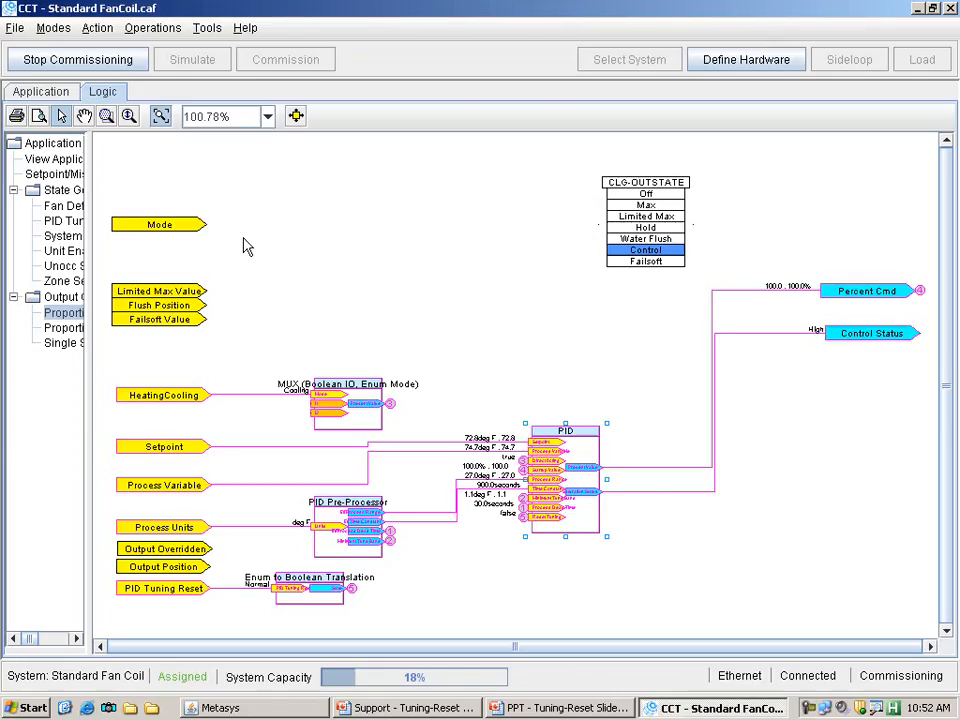
Return to the application overview, then switch to Metasys and expand Field Bus1 under the network engine to list its controllers
{"action": "left_click", "coordinate": [55, 93]}
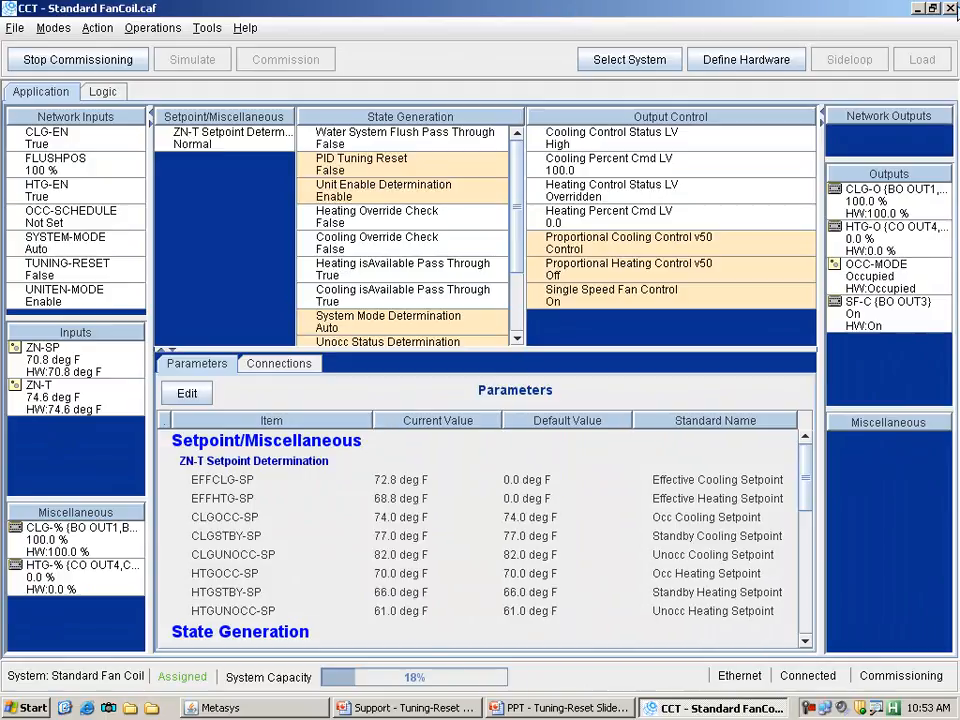
{"action": "left_click", "coordinate": [932, 10]}
{"action": "left_click", "coordinate": [58, 96]}
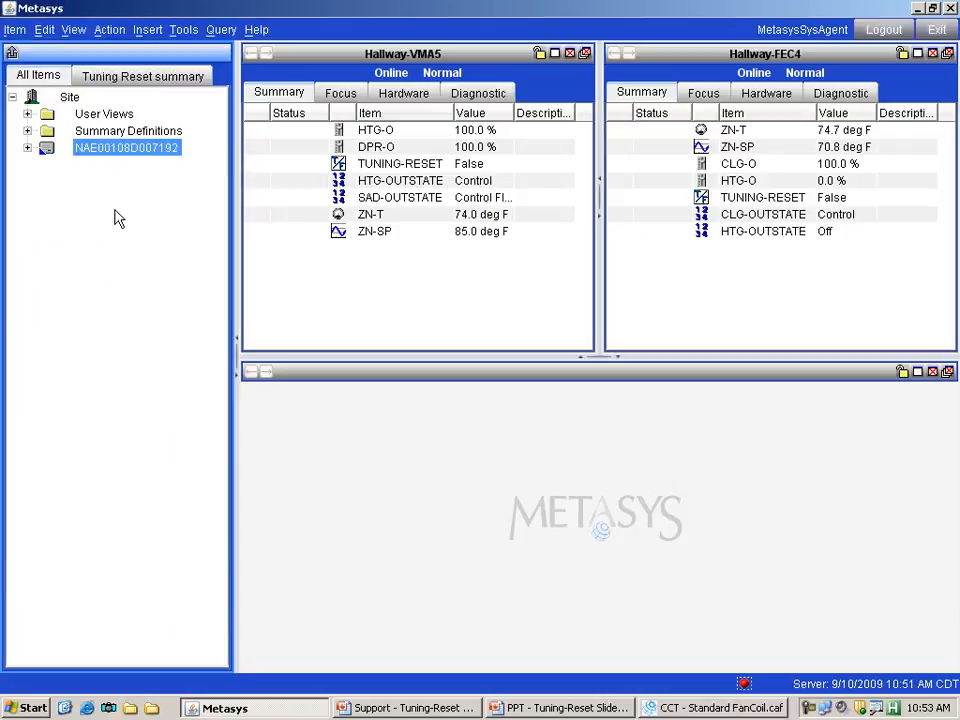
{"action": "left_click", "coordinate": [27, 148]}
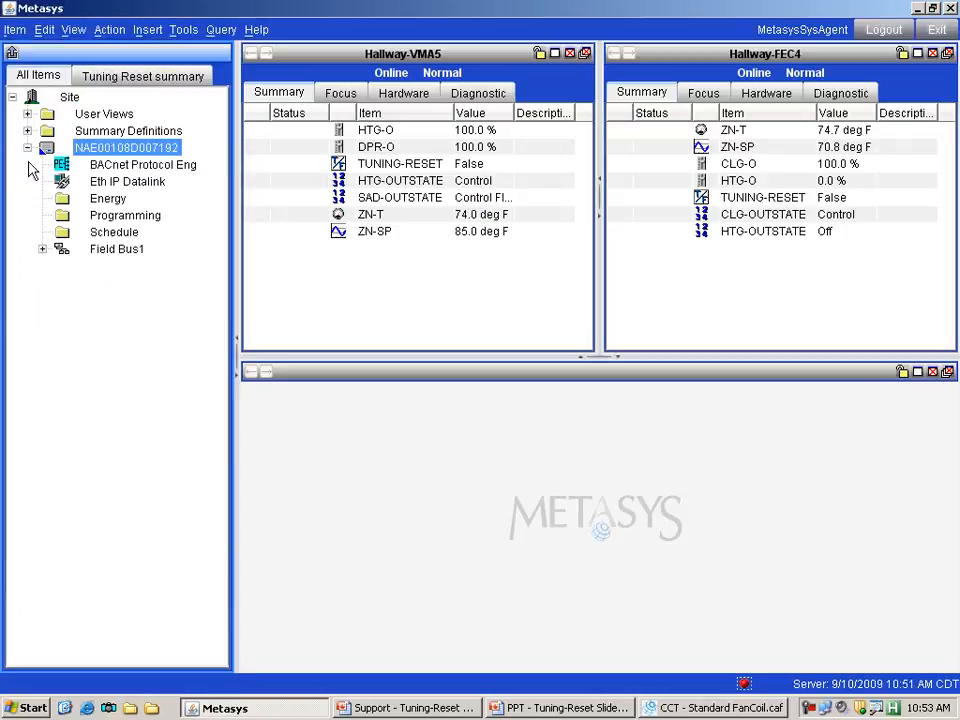
{"action": "left_click", "coordinate": [41, 250]}
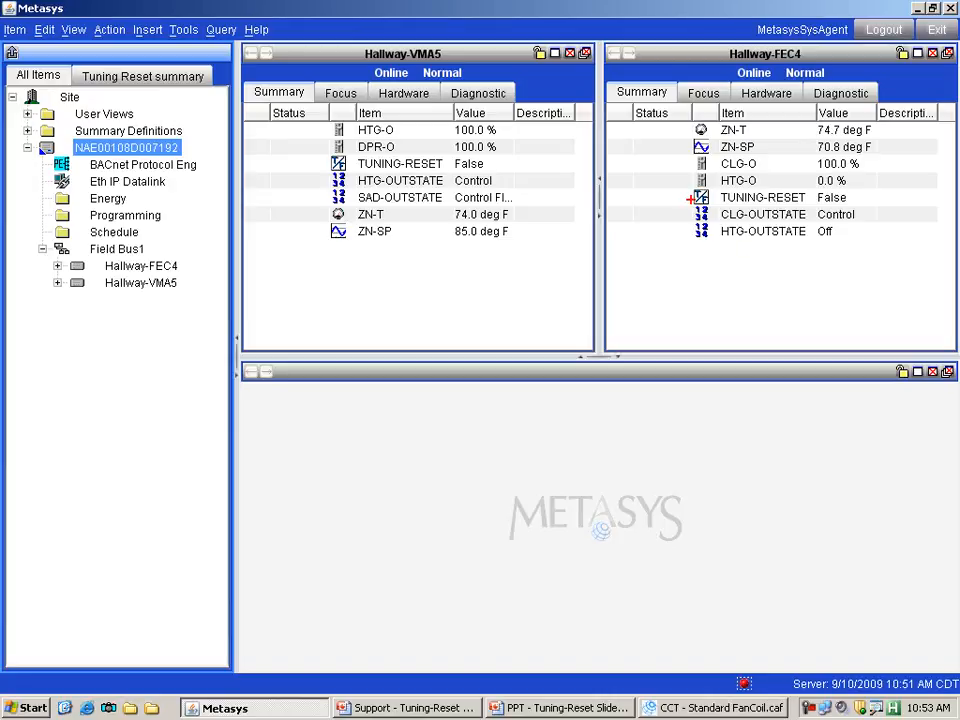
Check the TUNING-RESET values and OUTSTATE items in the Hallway-VMA5 and Hallway-FEC4 summaries
{"action": "mouse_move", "coordinate": [682, 183]}
{"action": "left_mouse_down"}
{"action": "mouse_move", "coordinate": [705, 197]}
{"action": "mouse_move", "coordinate": [866, 211]}
{"action": "left_mouse_up"}
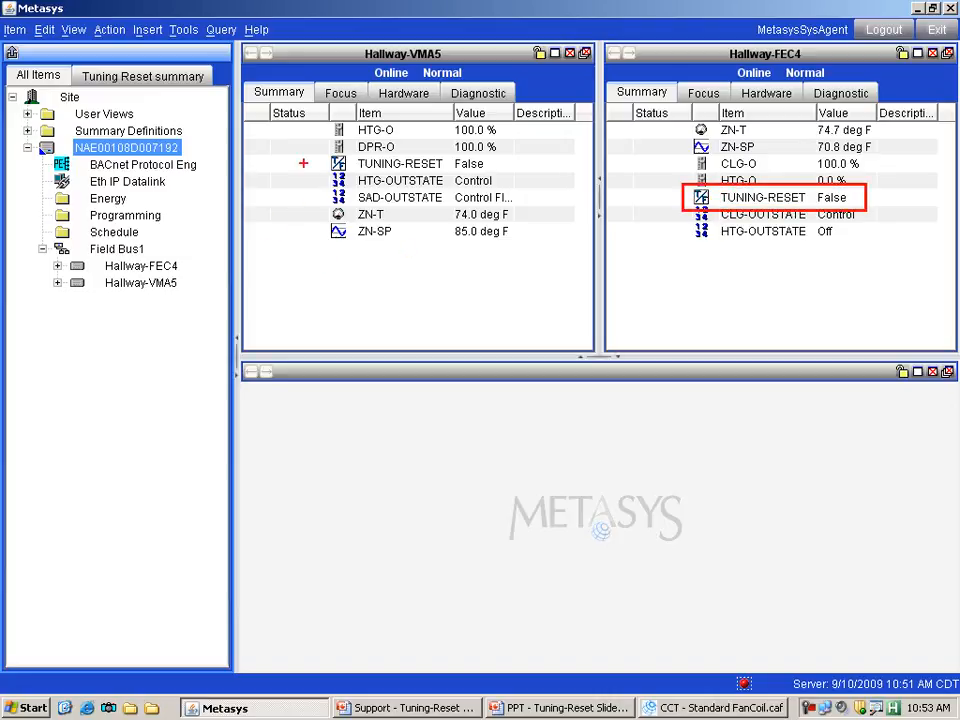
{"action": "mouse_move", "coordinate": [305, 153]}
{"action": "left_mouse_down"}
{"action": "mouse_move", "coordinate": [476, 156]}
{"action": "mouse_move", "coordinate": [548, 180]}
{"action": "left_mouse_up"}
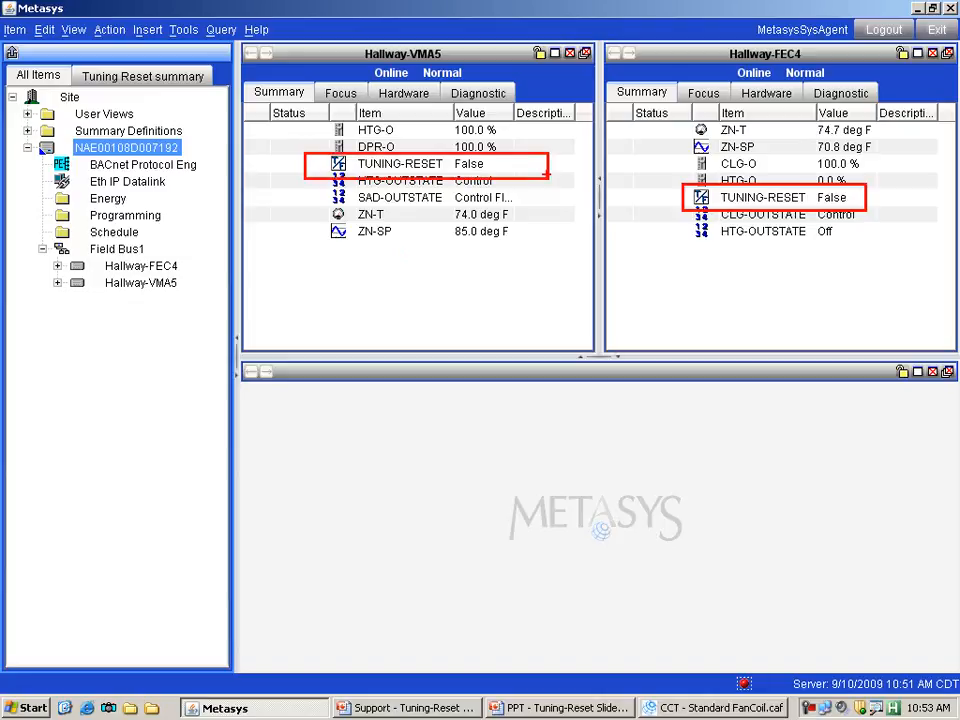
{"action": "key", "text": "e"}
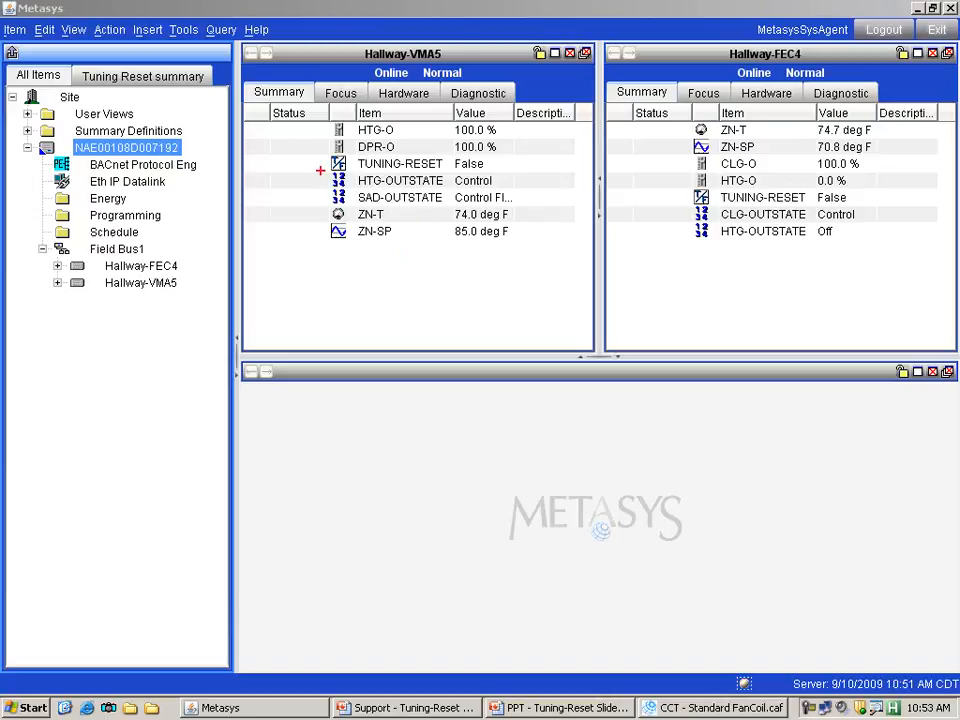
{"action": "left_click_drag", "start_coordinate": [322, 170], "coordinate": [550, 206]}
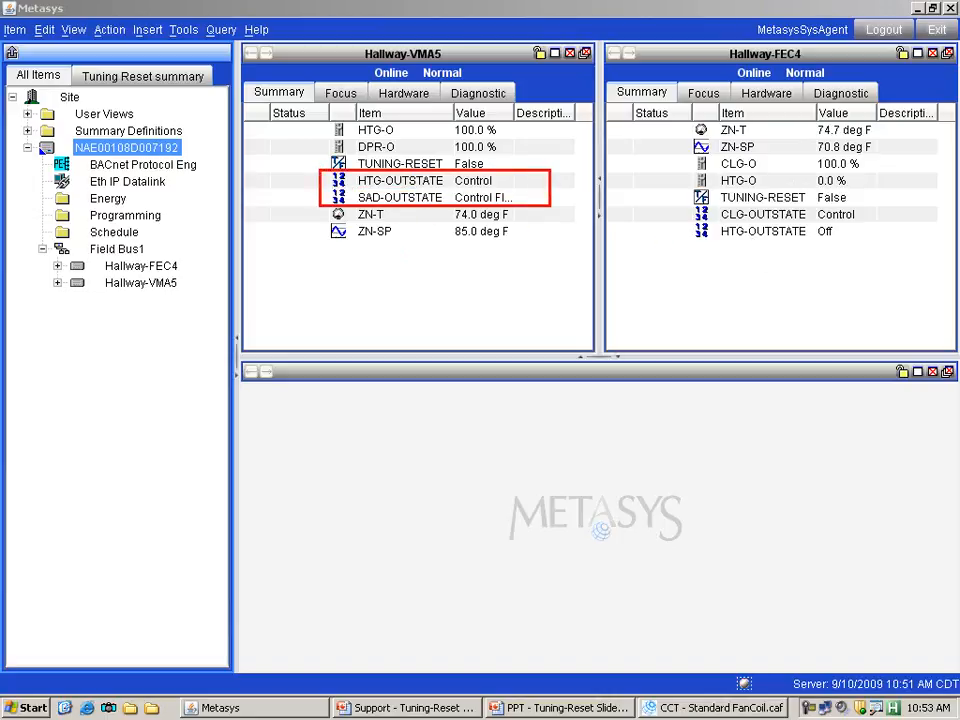
{"action": "left_click_drag", "start_coordinate": [673, 207], "coordinate": [881, 252]}
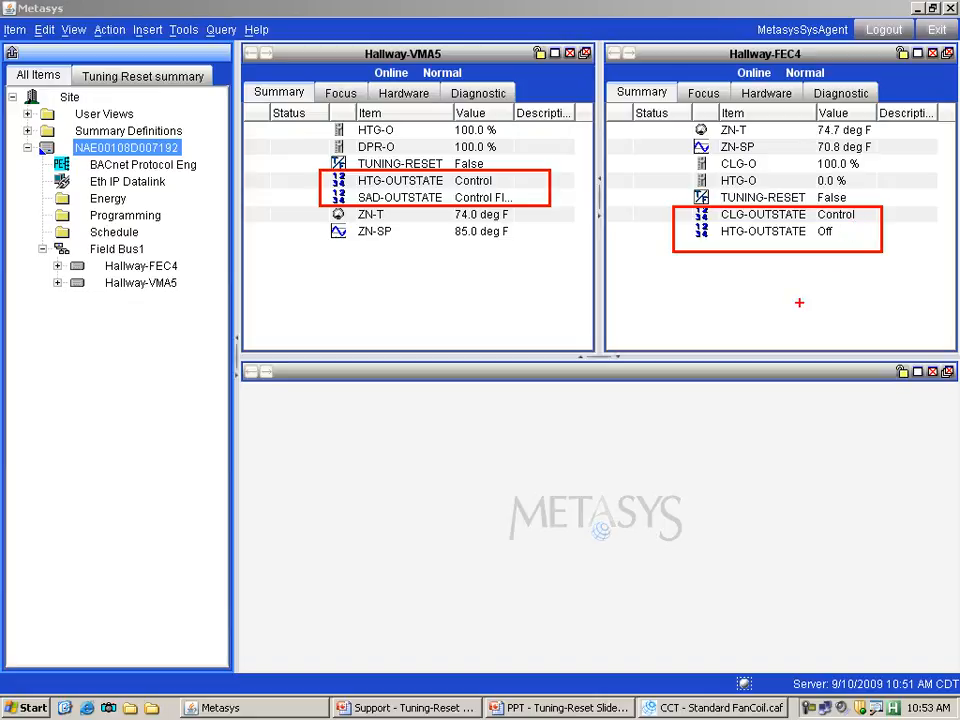
{"action": "key", "text": "Escape"}
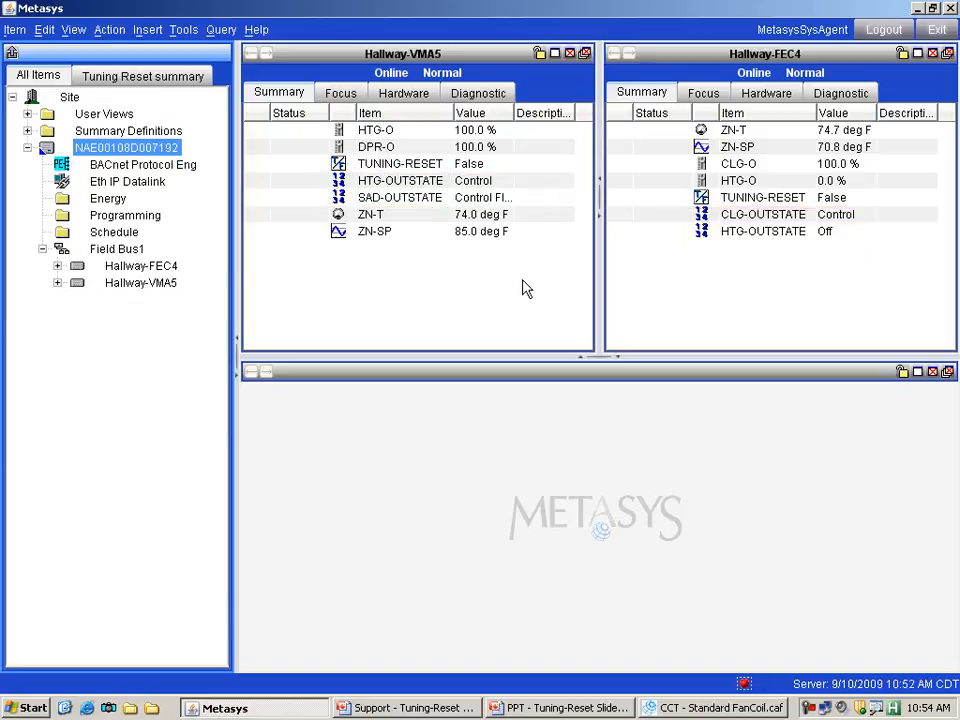
Open the Tuning Reset MS/TP Summary in the empty display panel and command TUNING-RESET to True for Hallway-VMA5 and Hallway-FEC4
{"action": "left_click", "coordinate": [167, 88]}
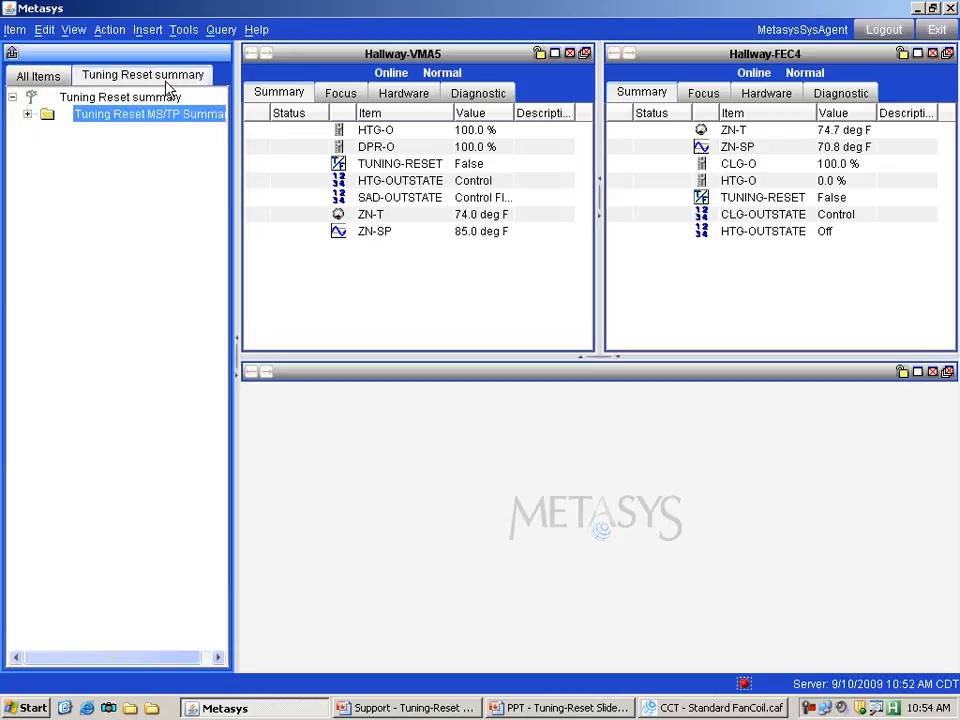
{"action": "left_click_drag", "start_coordinate": [130, 112], "coordinate": [407, 424]}
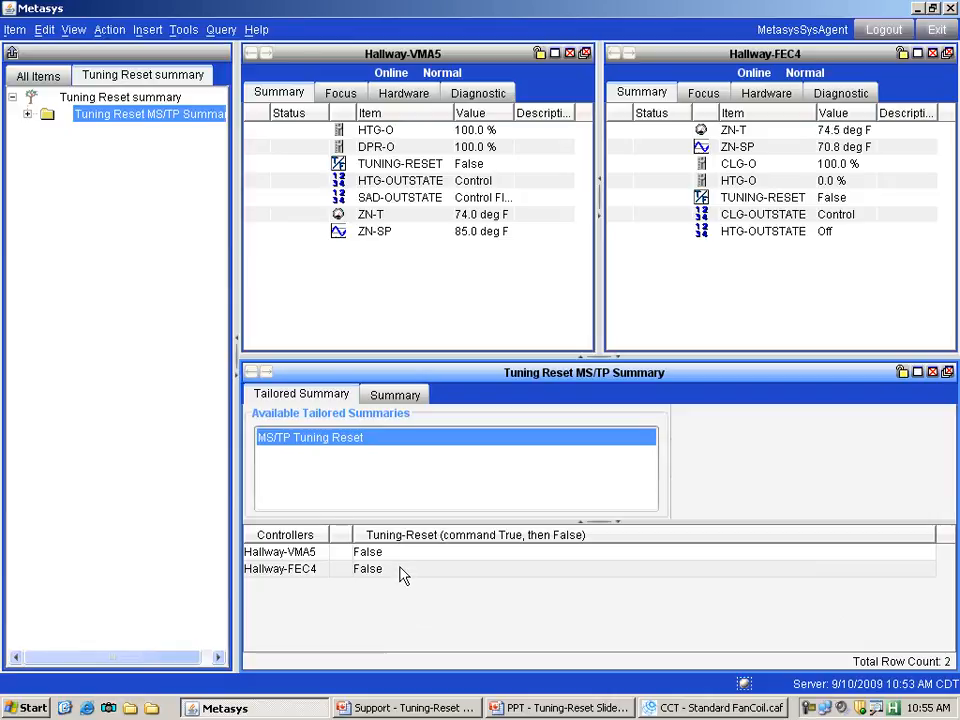
{"action": "left_click_drag", "start_coordinate": [400, 554], "coordinate": [400, 572]}
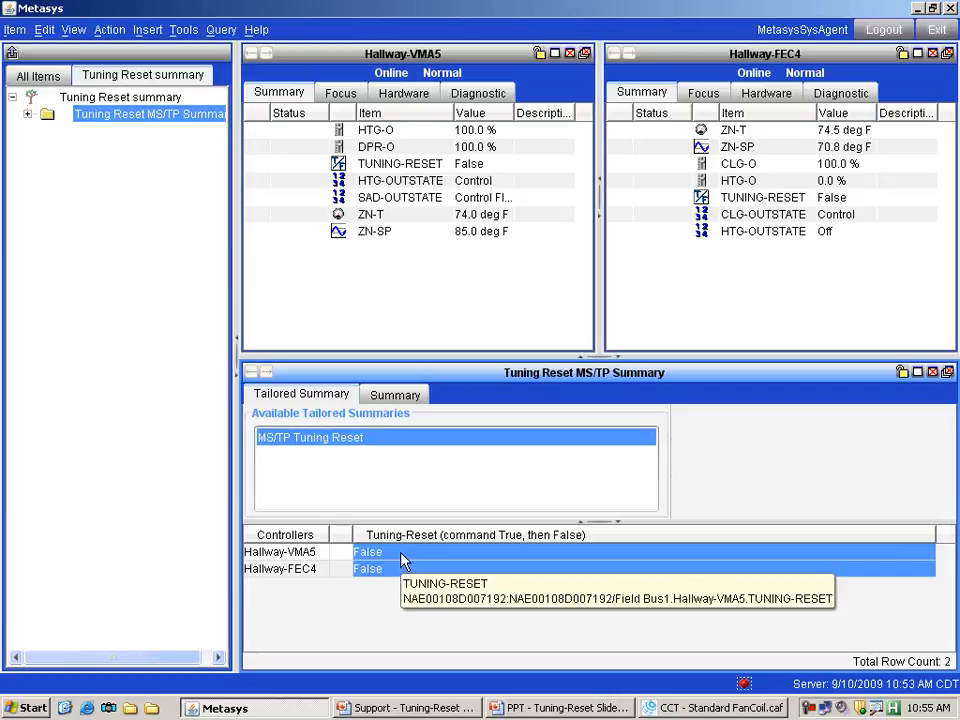
{"action": "right_click", "coordinate": [402, 558]}
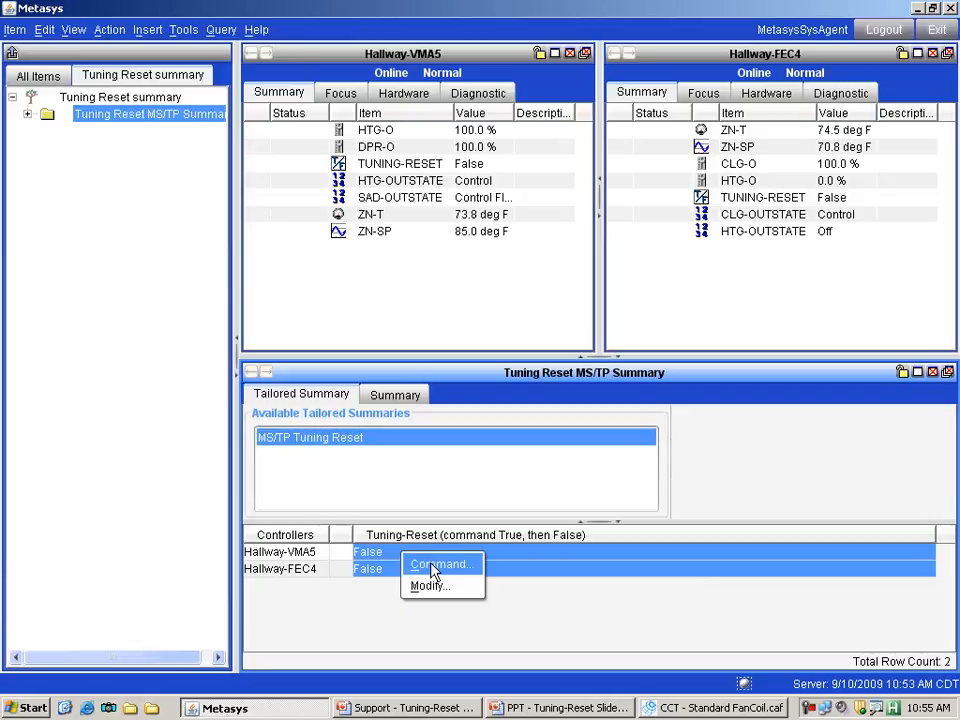
{"action": "left_click", "coordinate": [434, 566]}
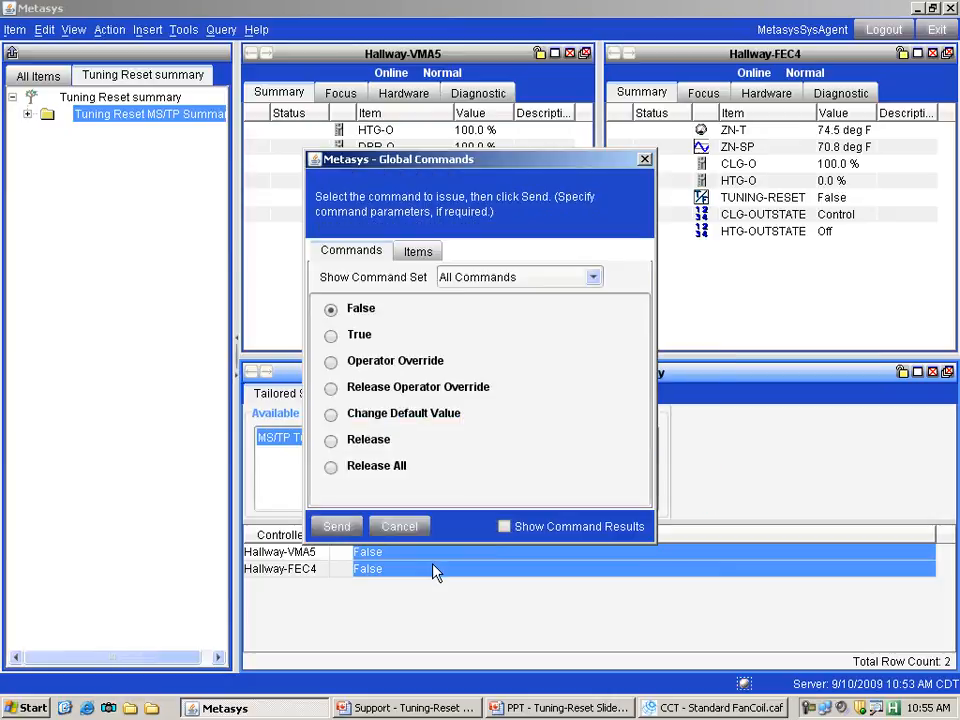
{"action": "left_click", "coordinate": [336, 341]}
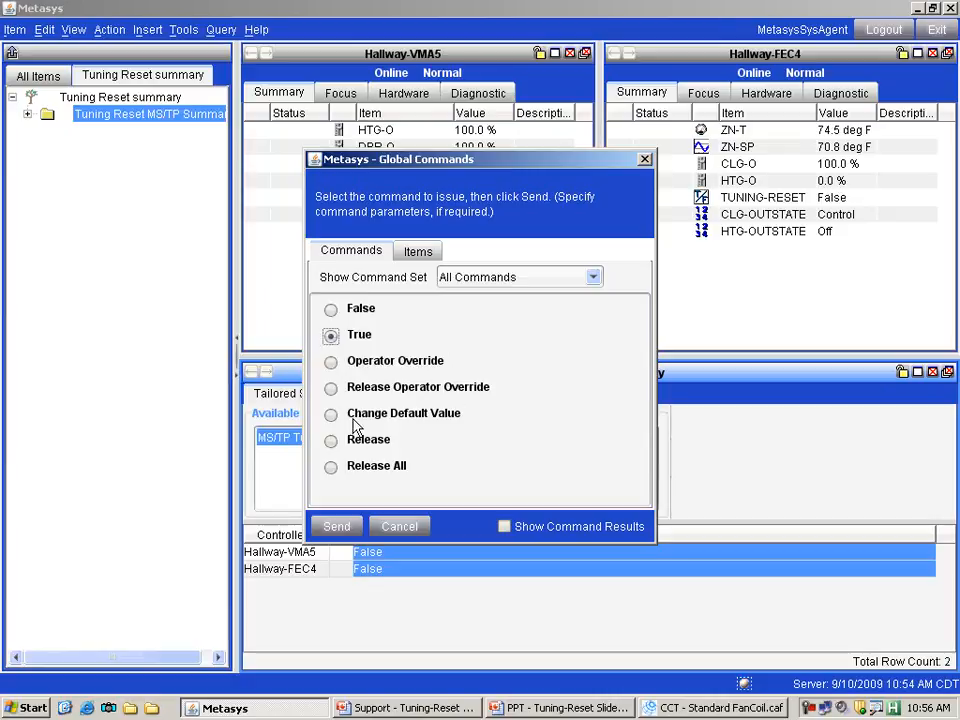
{"action": "left_click", "coordinate": [338, 527]}
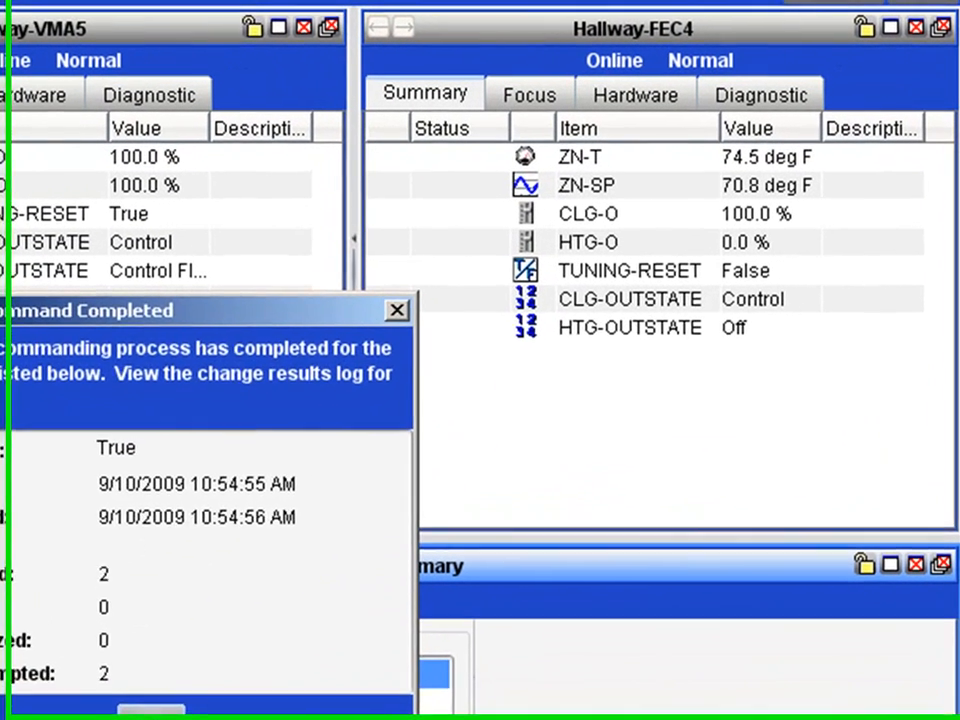
{"action": "left_click", "coordinate": [481, 466]}
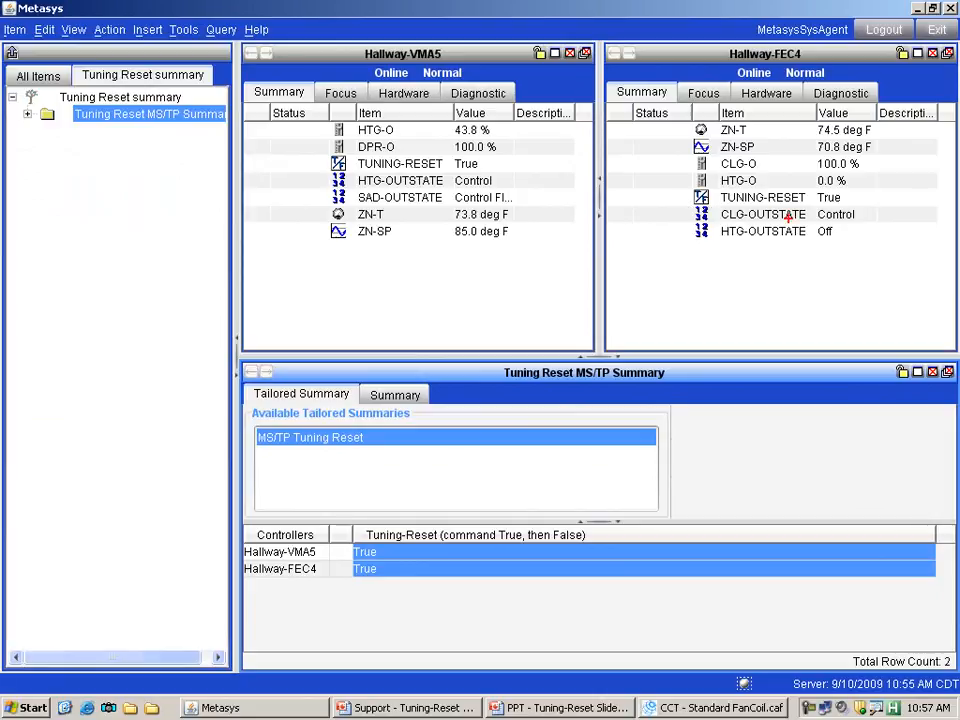
Check TUNING-RESET on Hallway-FEC4 and send a global False command to TUNING-RESET for both Hallway-VMA5 and Hallway-FEC4
{"action": "left_click_drag", "start_coordinate": [854, 198], "coordinate": [899, 192]}
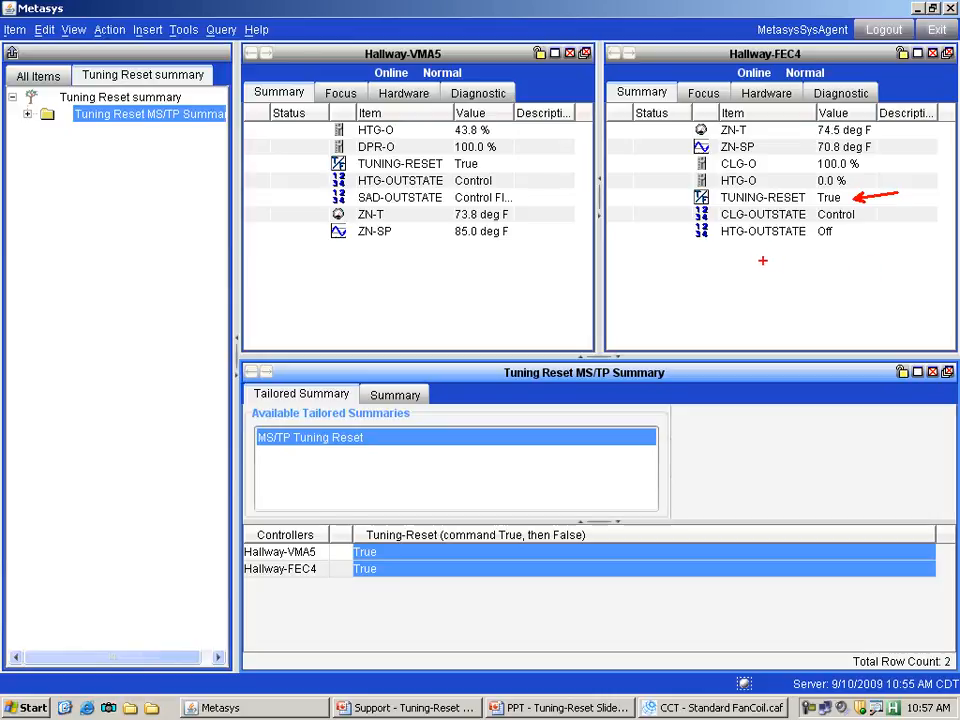
{"action": "key", "text": "Escape"}
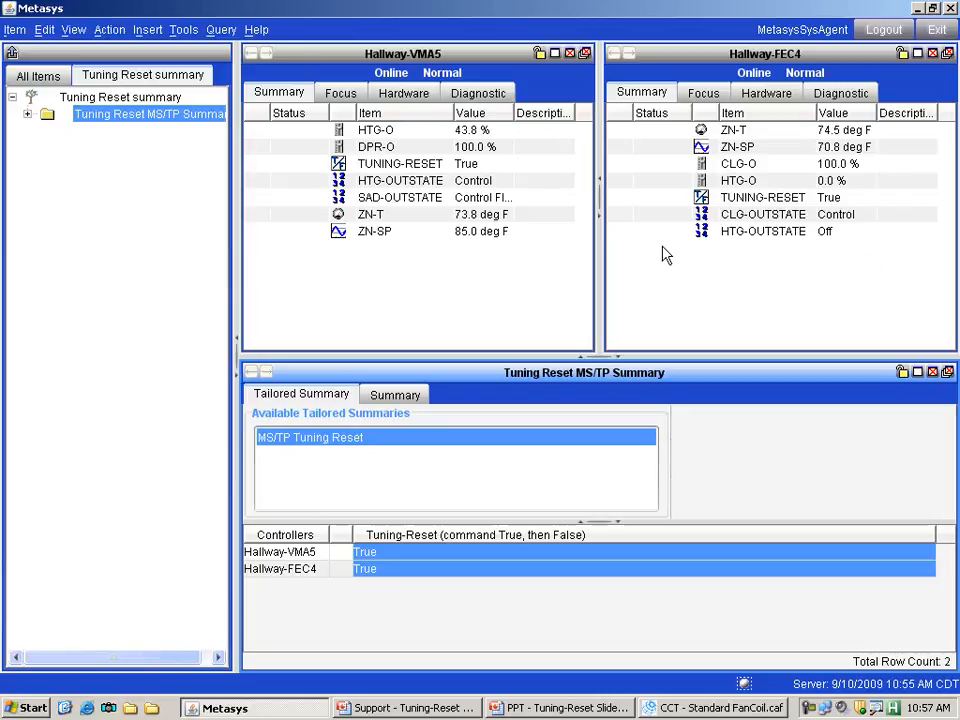
{"action": "right_click", "coordinate": [421, 576]}
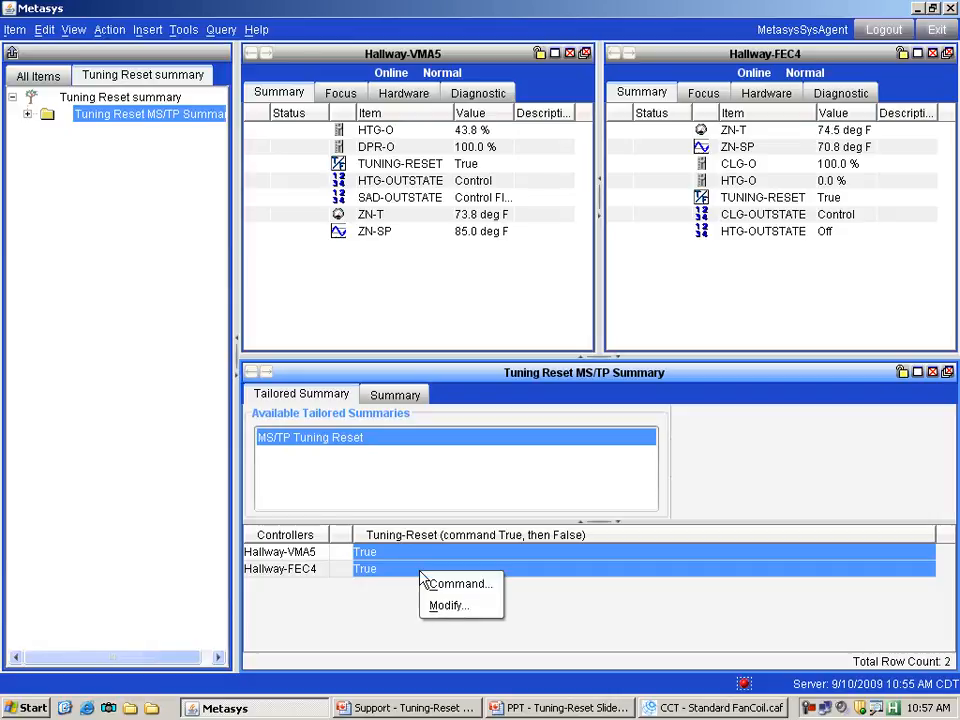
{"action": "left_click", "coordinate": [427, 582]}
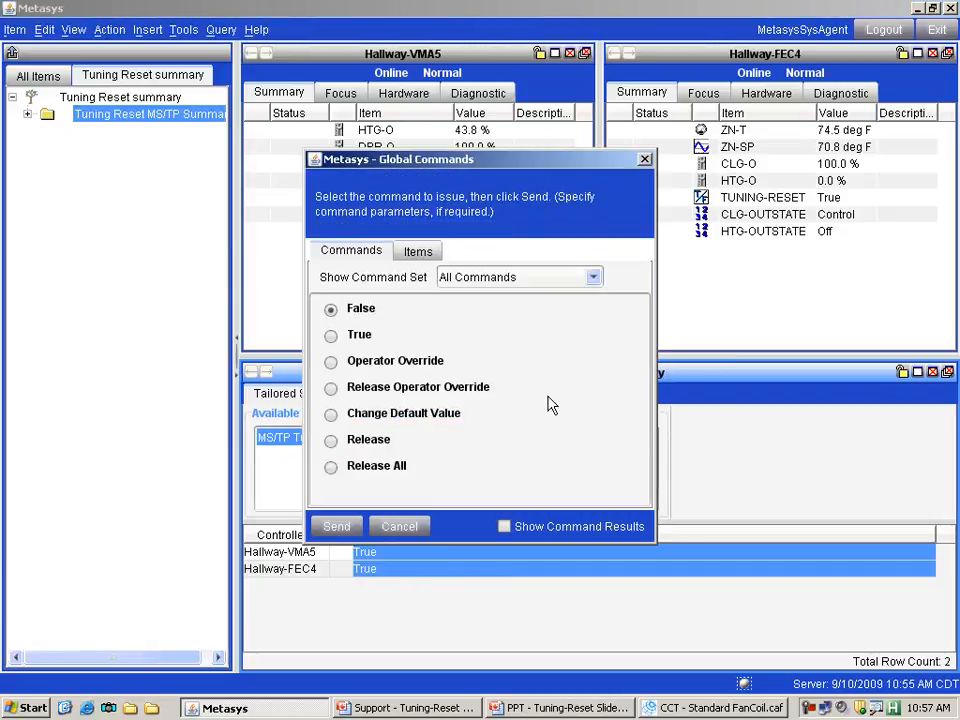
{"action": "left_click", "coordinate": [342, 528]}
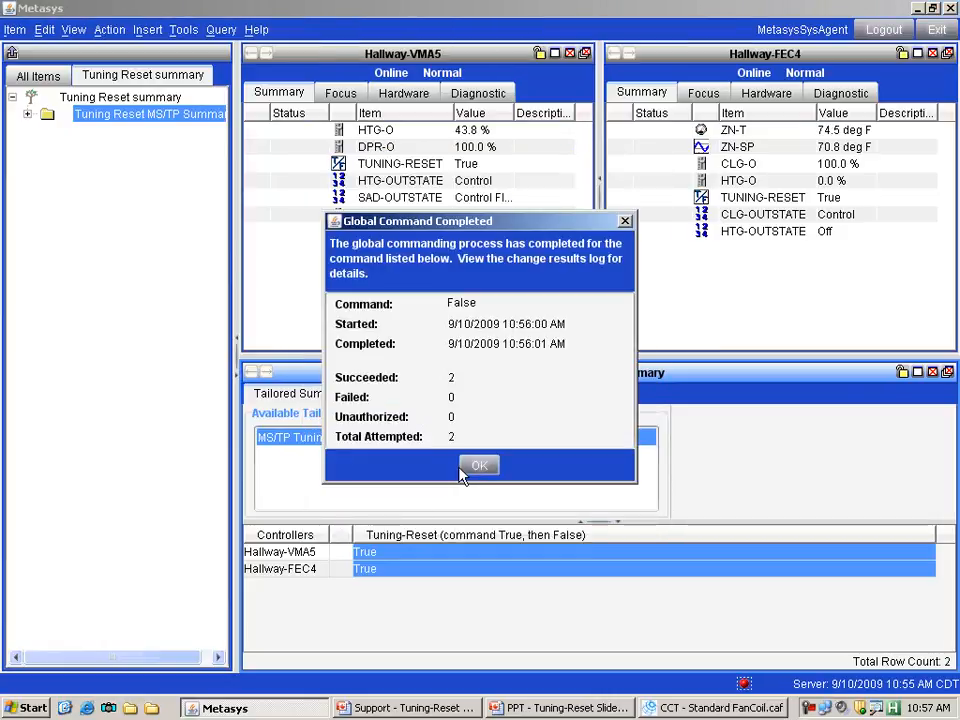
{"action": "left_click", "coordinate": [470, 466]}
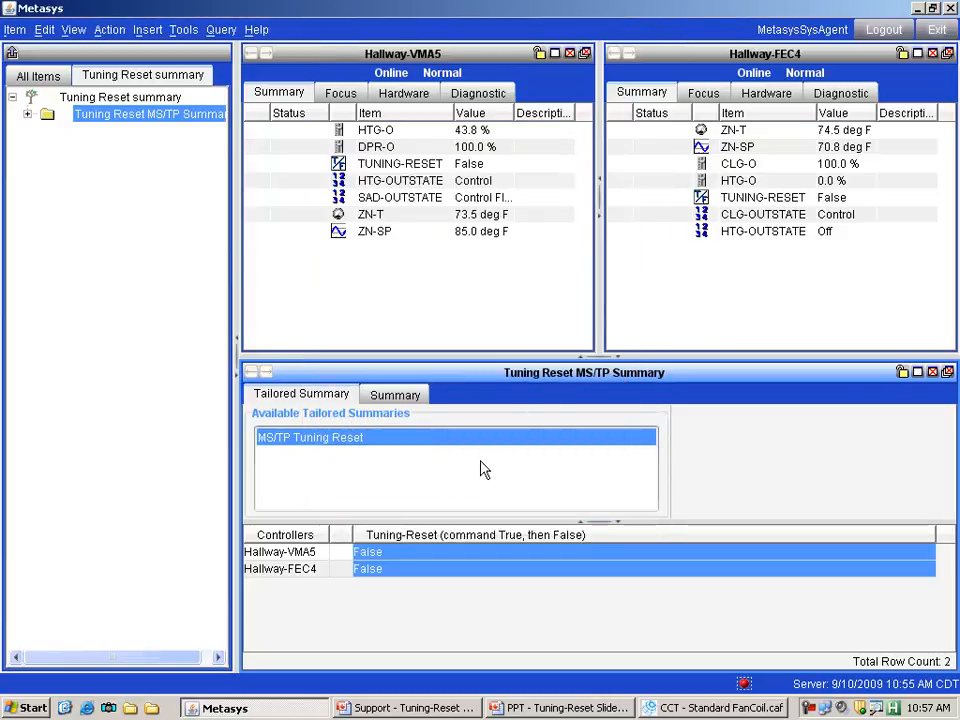
Switch to CCT and check TUNING-RESET, PID Tuning Reset, and the Proportional Cooling and Heating Control v50 states
{"action": "left_click", "coordinate": [678, 708]}
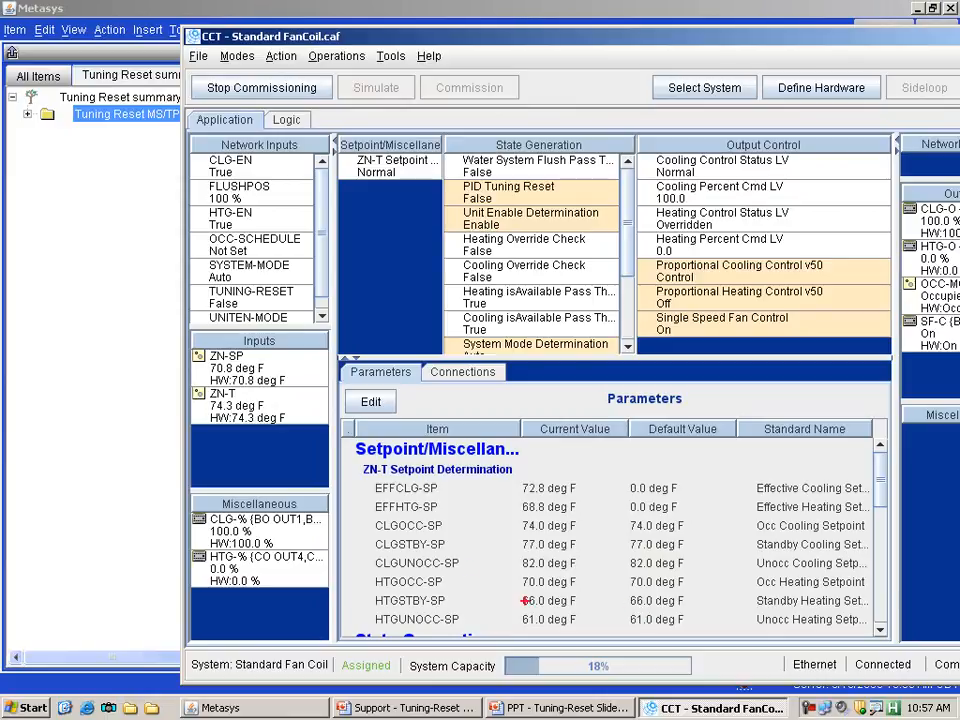
{"action": "left_click_drag", "start_coordinate": [300, 296], "coordinate": [379, 274]}
{"action": "left_click_drag", "start_coordinate": [551, 196], "coordinate": [608, 180]}
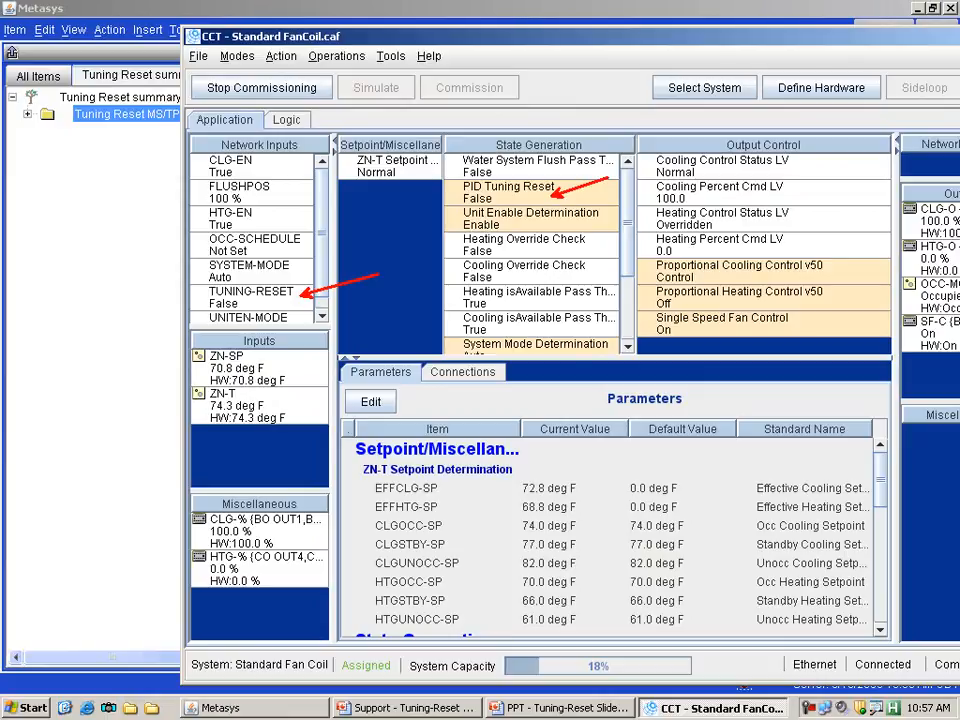
{"action": "left_click_drag", "start_coordinate": [717, 277], "coordinate": [778, 263]}
{"action": "left_click_drag", "start_coordinate": [703, 302], "coordinate": [760, 288]}
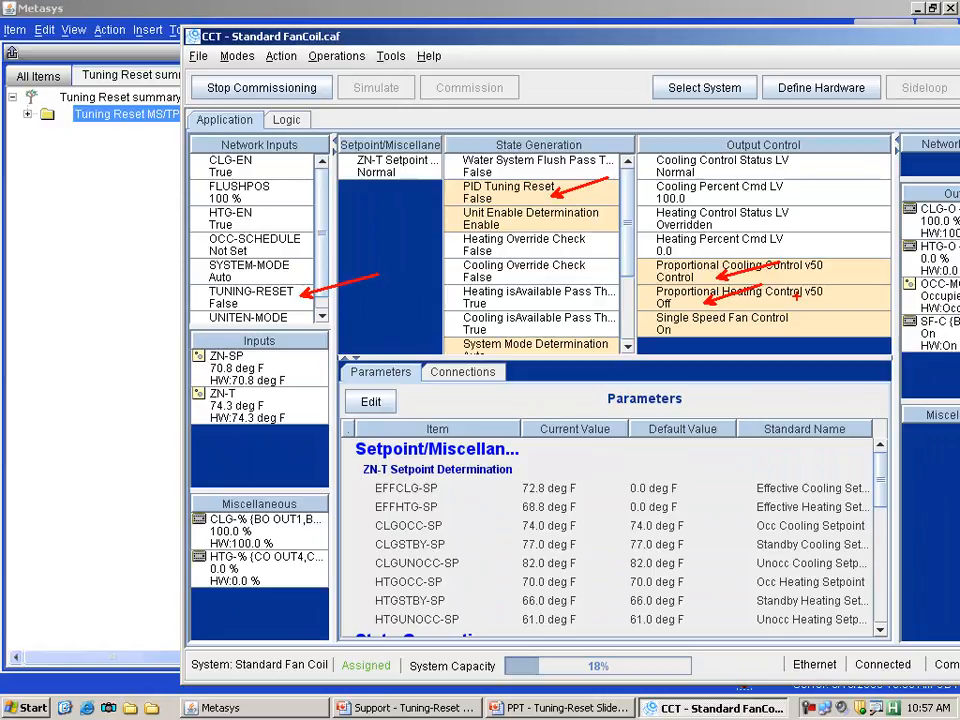
{"action": "key", "text": "Escape"}
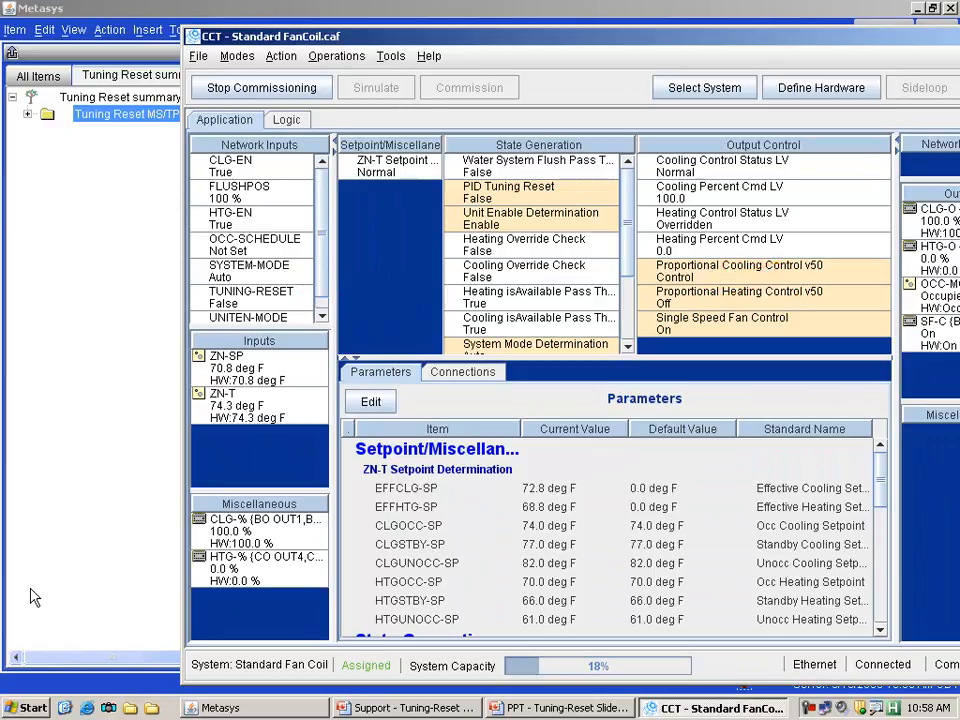
Return to Metasys, globally command TUNING-RESET to True for Hallway-VMA5 and Hallway-FEC4, and check the TUNING-RESET network input in CCT
{"action": "left_click", "coordinate": [67, 555]}
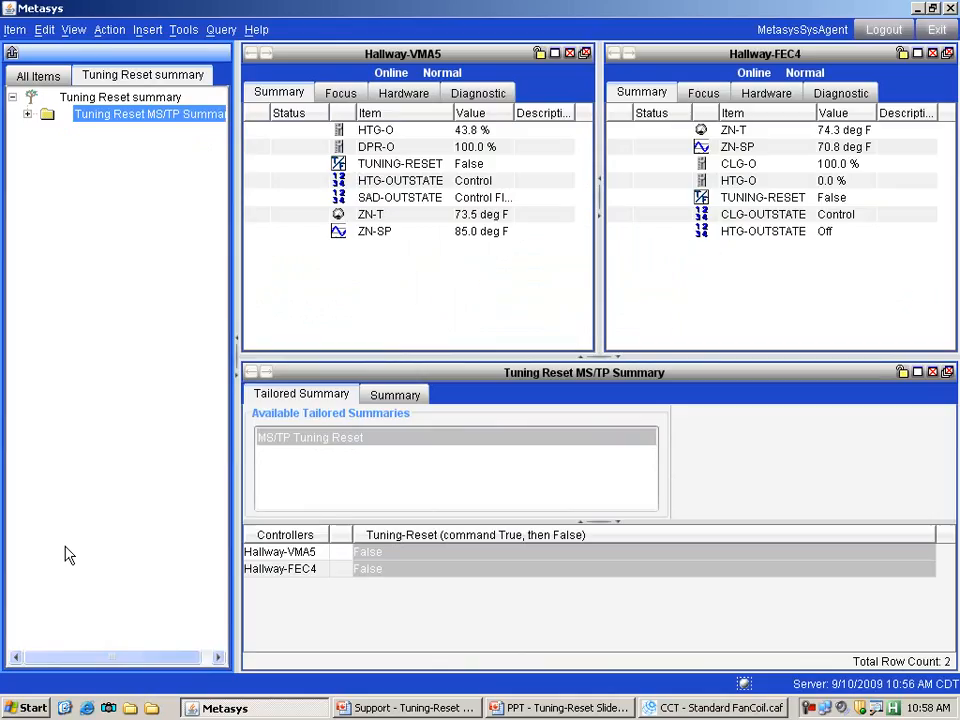
{"action": "left_click", "coordinate": [413, 587]}
{"action": "right_click", "coordinate": [410, 578]}
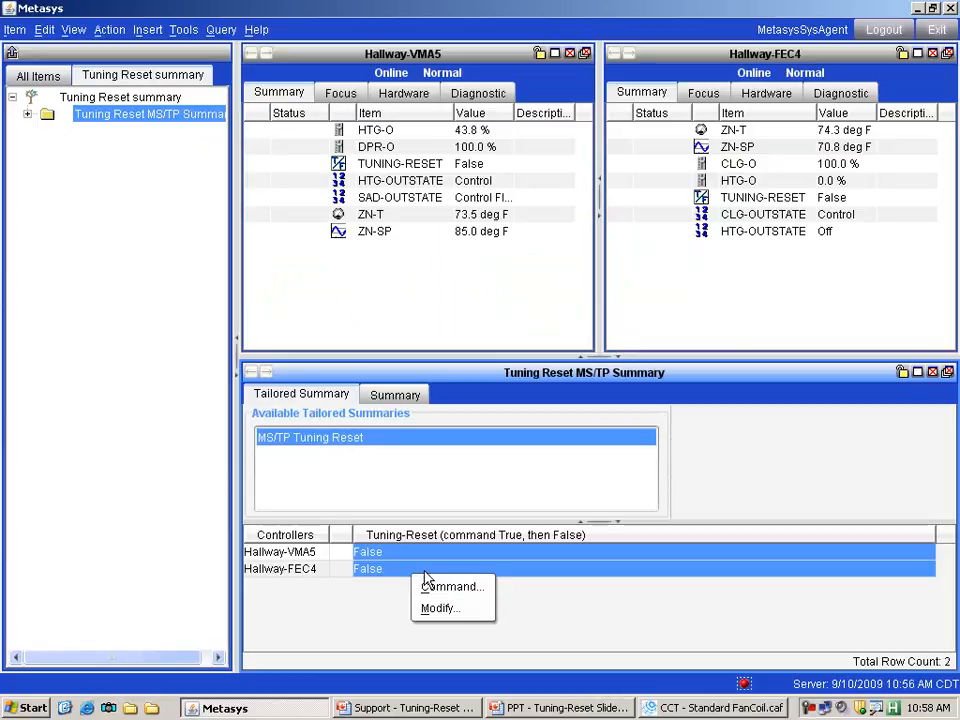
{"action": "left_click", "coordinate": [441, 588]}
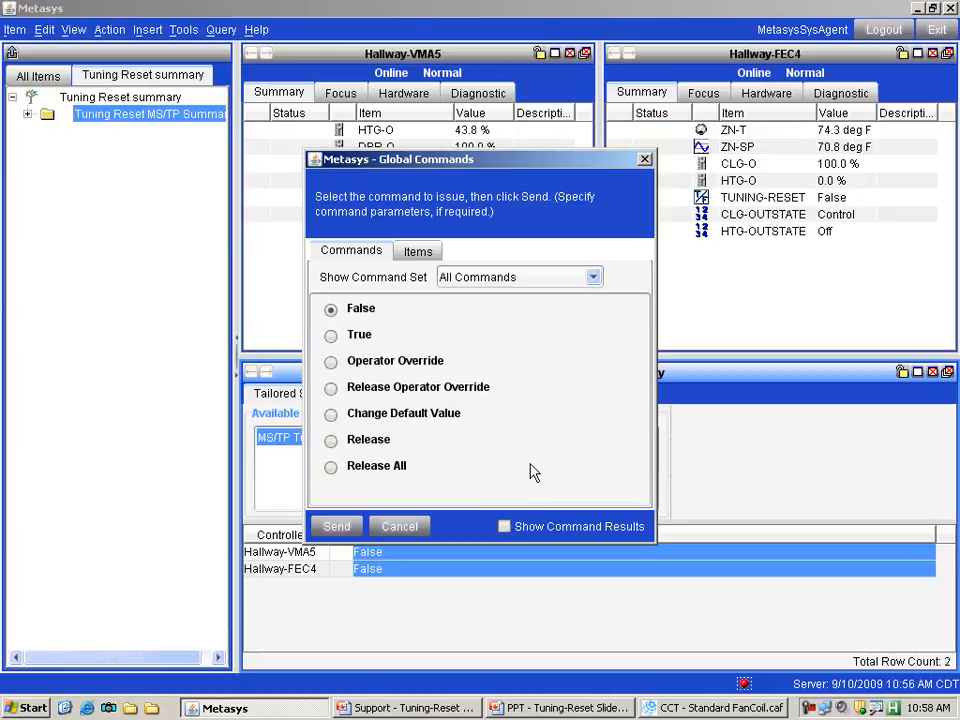
{"action": "left_click", "coordinate": [332, 337]}
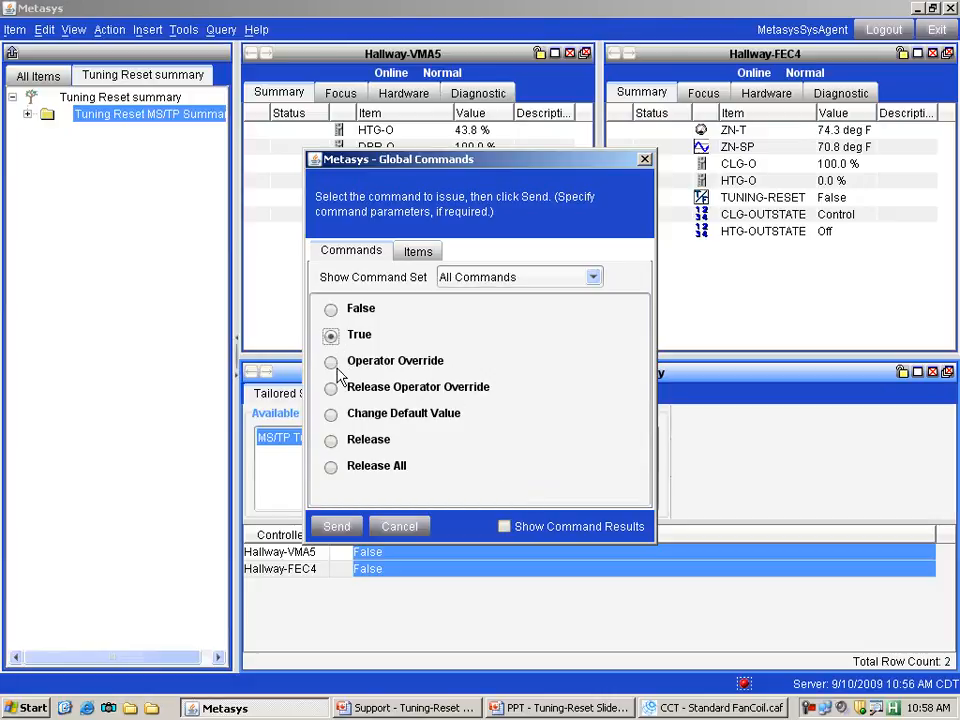
{"action": "left_click", "coordinate": [337, 527]}
{"action": "left_click", "coordinate": [690, 716]}
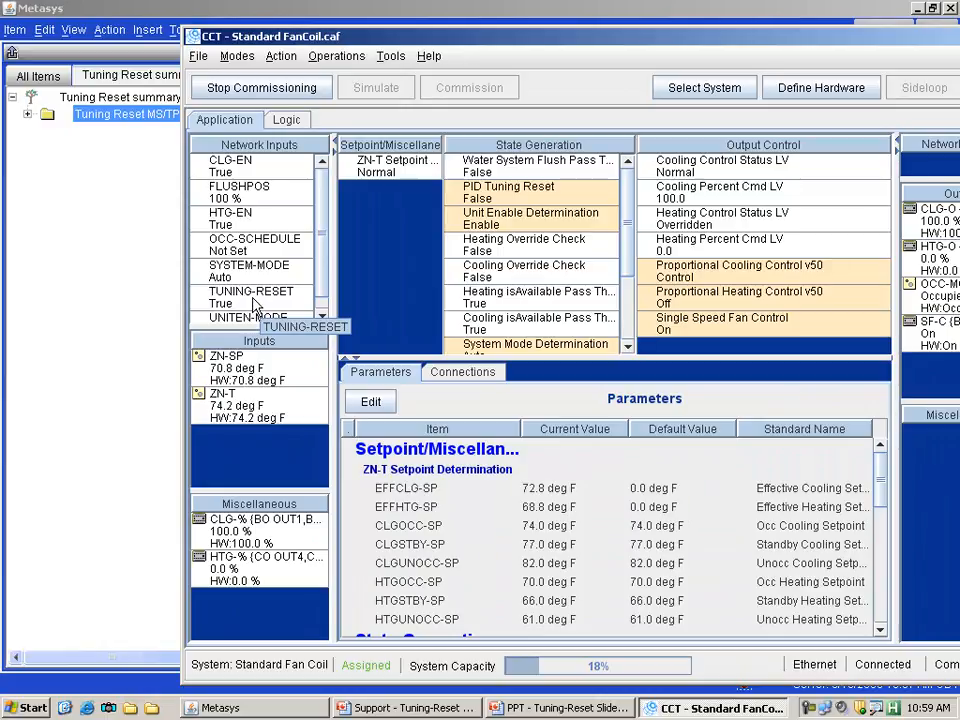
Back in Metasys, send a global False command to TUNING-RESET for both controllers and check the network input in CCT
{"action": "left_click", "coordinate": [133, 300]}
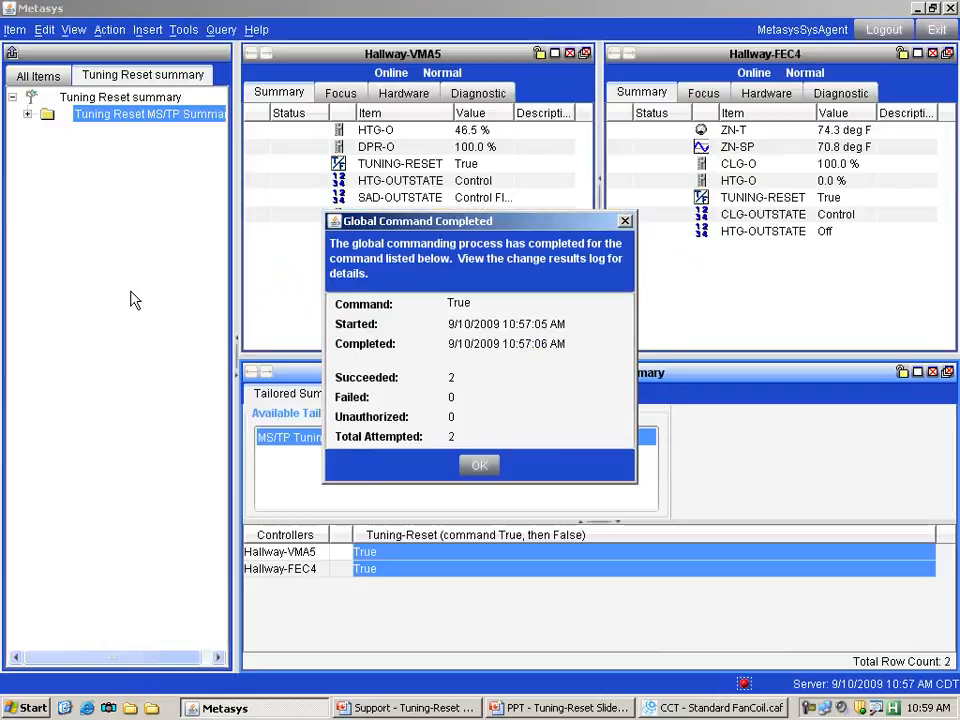
{"action": "left_click", "coordinate": [479, 465]}
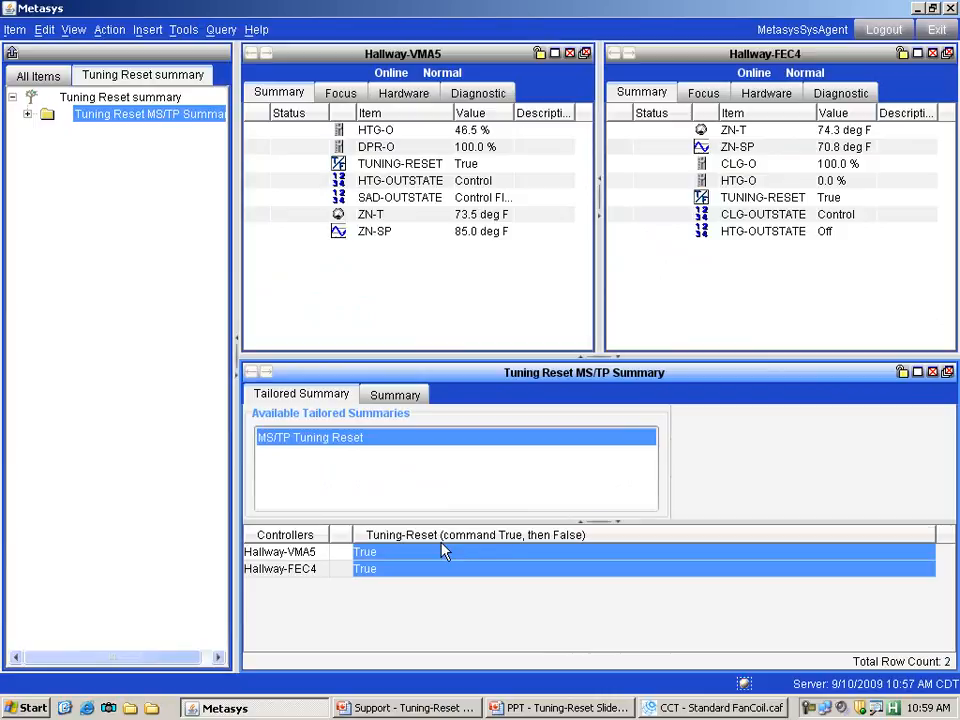
{"action": "right_click", "coordinate": [441, 557]}
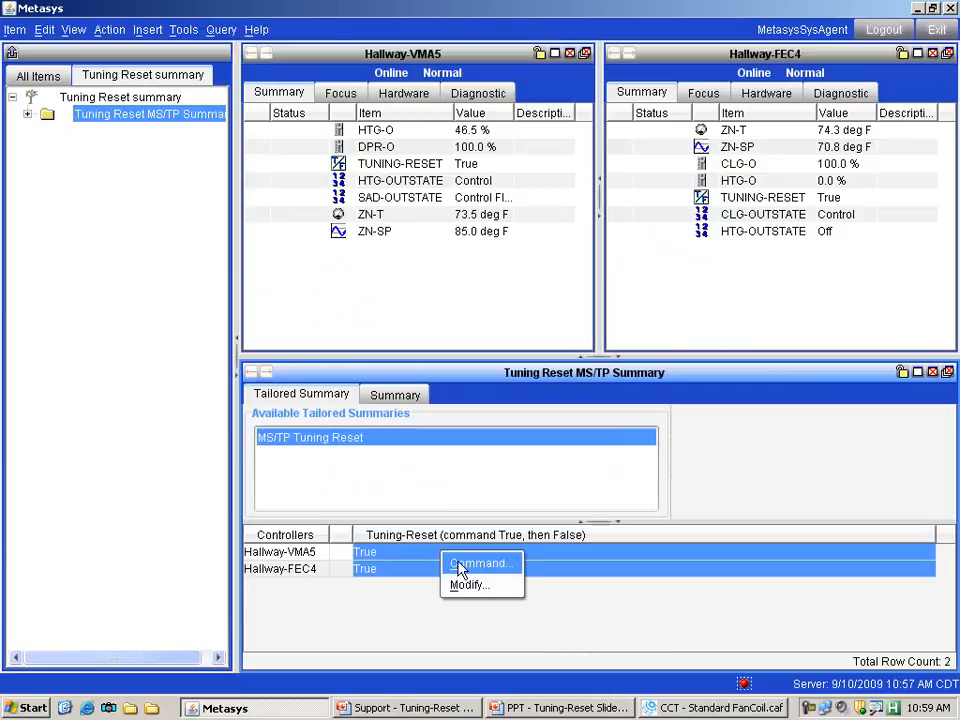
{"action": "left_click", "coordinate": [457, 565]}
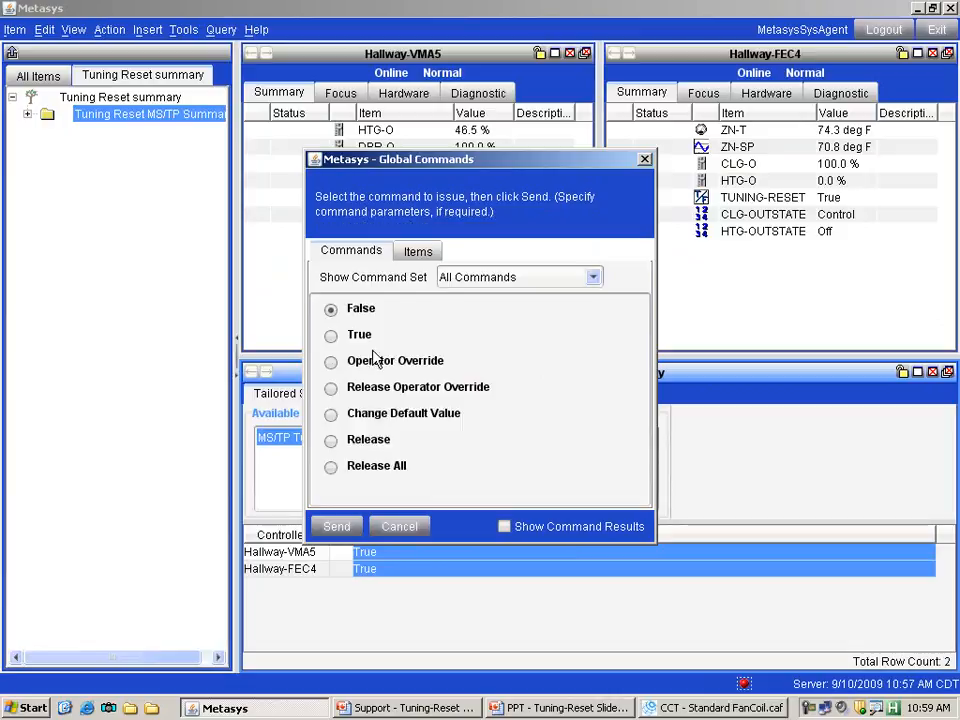
{"action": "left_click", "coordinate": [330, 525]}
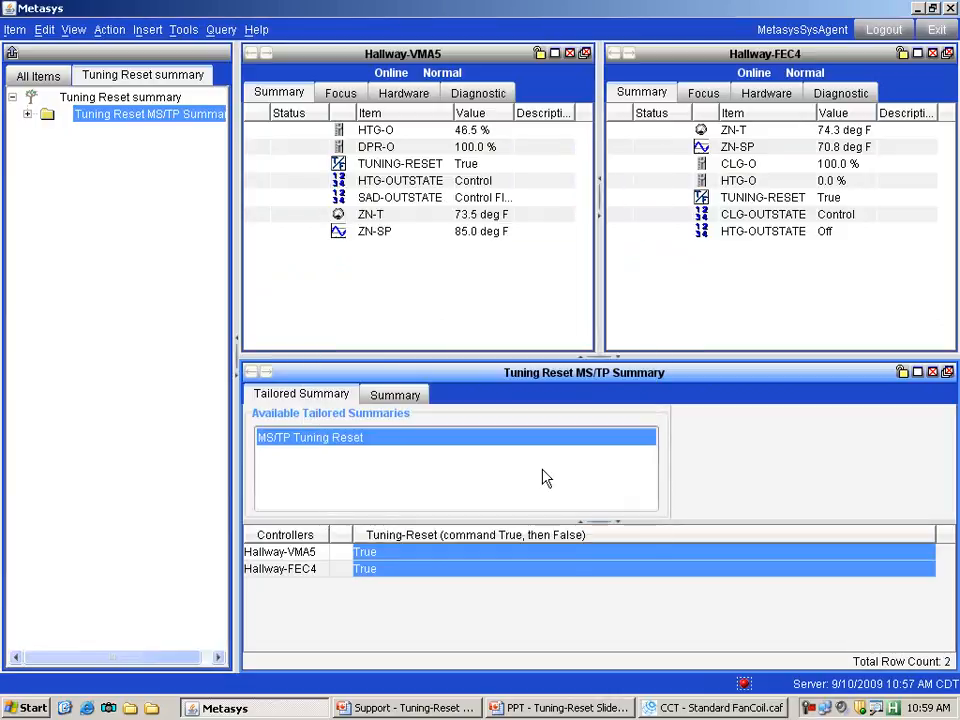
{"action": "left_click", "coordinate": [496, 467]}
{"action": "left_click", "coordinate": [678, 708]}
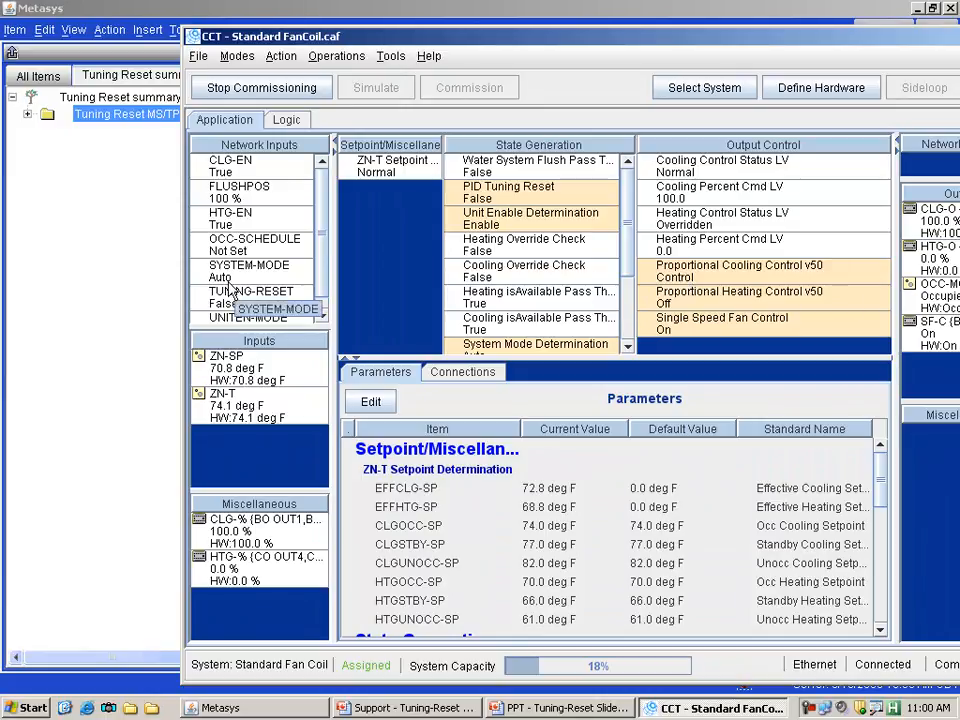
Switch to Metasys and send the global True command to TUNING-RESET for Hallway-VMA5 and Hallway-FEC4 once more
{"action": "left_click", "coordinate": [170, 322]}
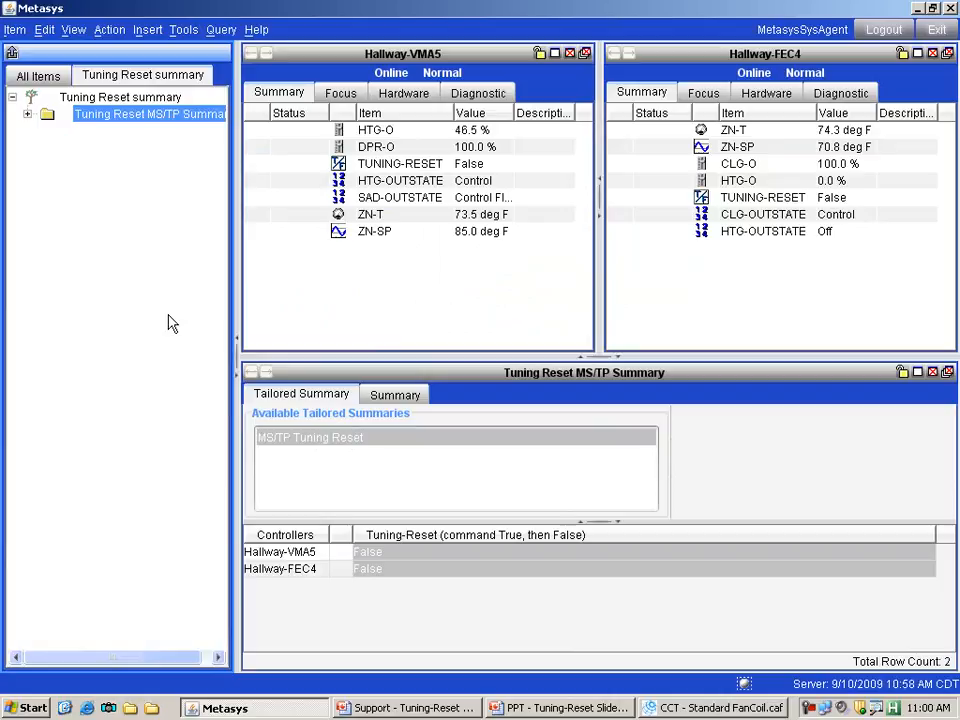
{"action": "right_click", "coordinate": [401, 559]}
{"action": "left_click", "coordinate": [439, 568]}
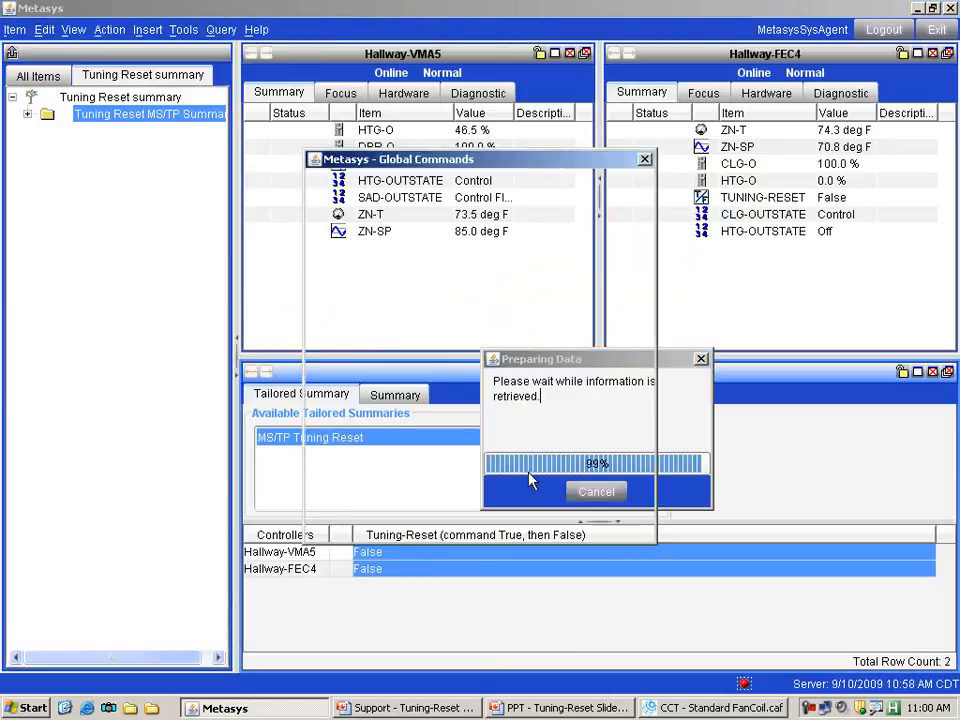
{"action": "left_click", "coordinate": [331, 337]}
{"action": "left_click", "coordinate": [335, 527]}
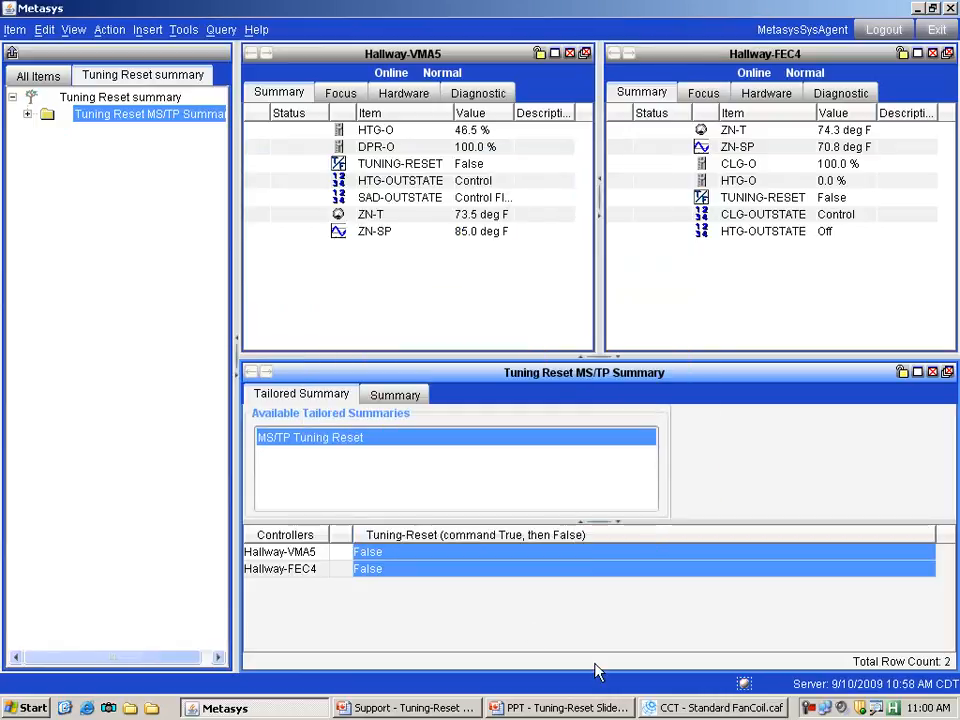
Switch to CCT, open the Proportional Cooling Control v50 logic, and view its Command Hierarchy (Enum Output) table
{"action": "left_click", "coordinate": [700, 707]}
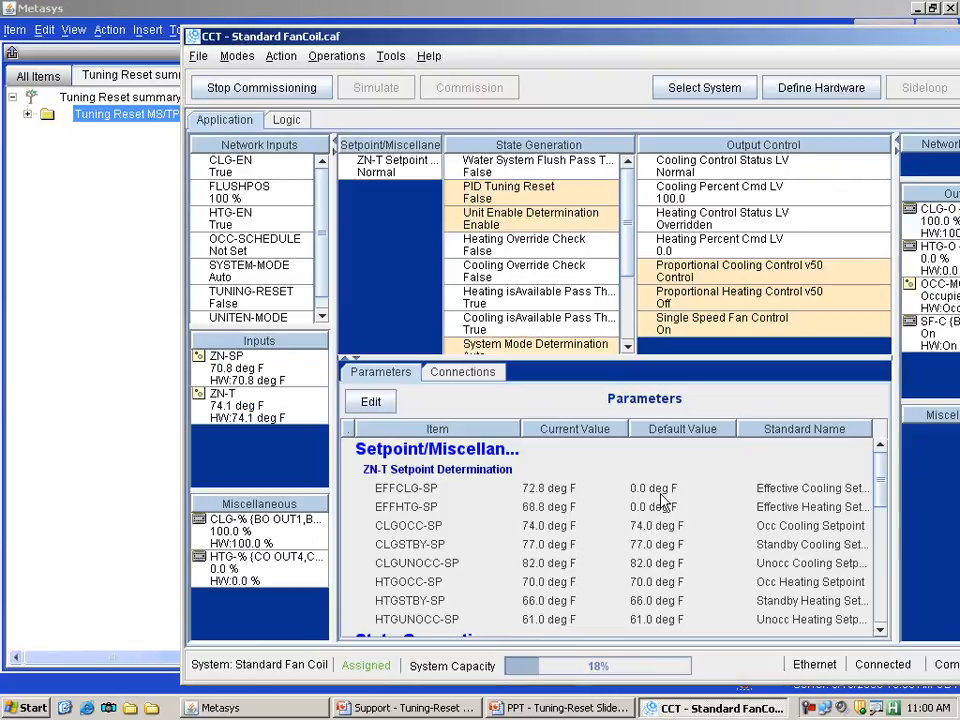
{"action": "right_click", "coordinate": [717, 270]}
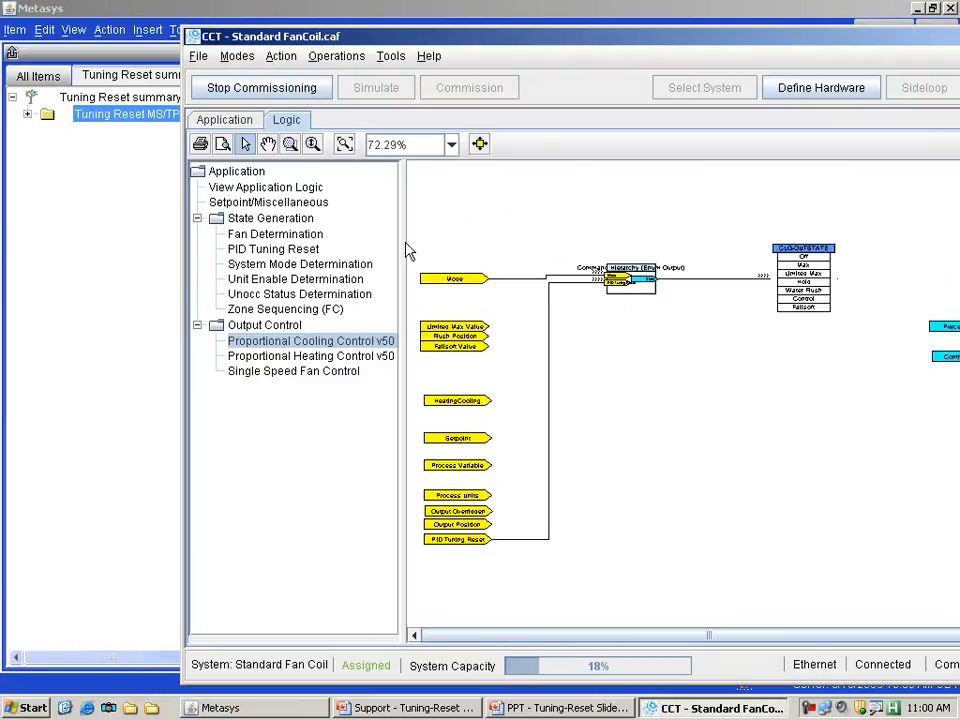
{"action": "left_click_drag", "start_coordinate": [403, 300], "coordinate": [317, 300]}
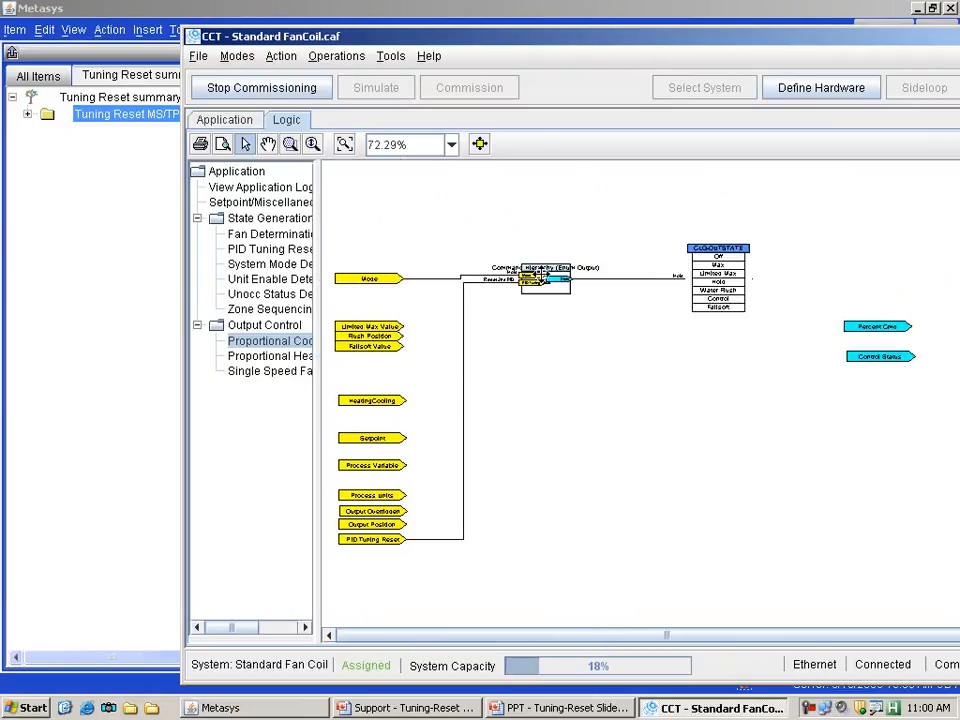
{"action": "double_click", "coordinate": [545, 284]}
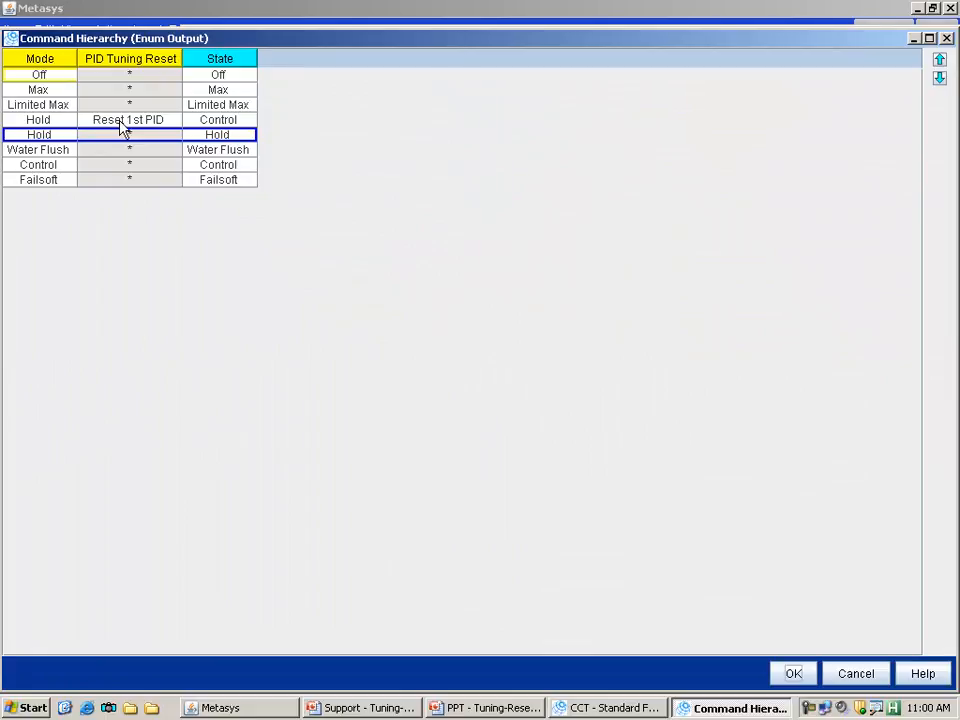
{"action": "double_click", "coordinate": [6, 38]}
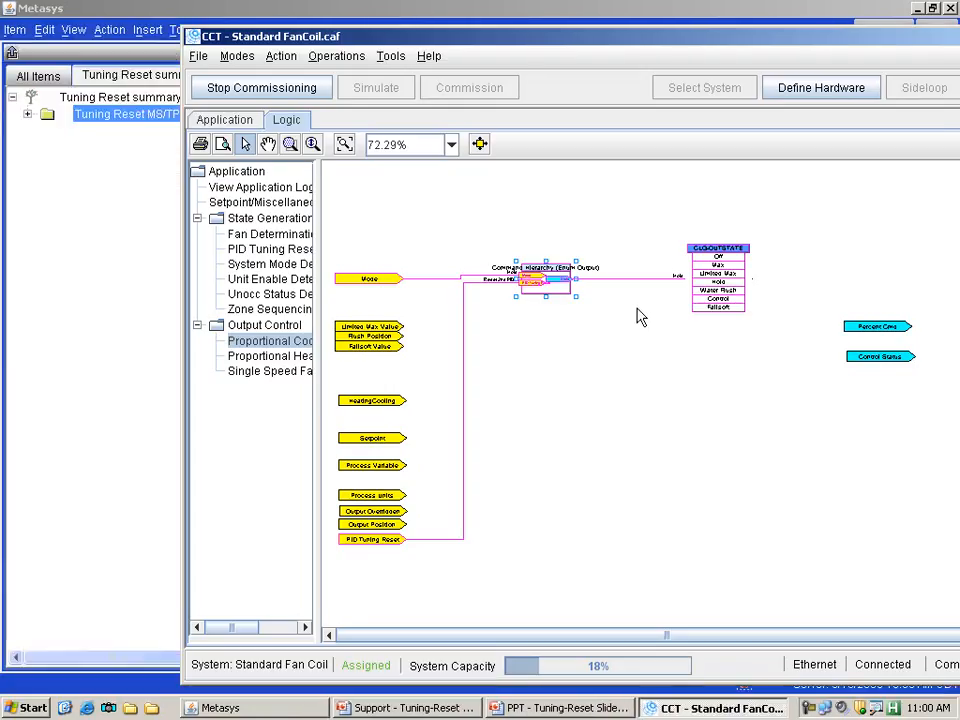
Examine the link from Command Hierarchy to CLG-OUTSTATE and the Reset 1st PID row in the cooling logic's Command Hierarchy table
{"action": "left_click", "coordinate": [313, 145]}
{"action": "left_click_drag", "start_coordinate": [647, 294], "coordinate": [632, 401]}
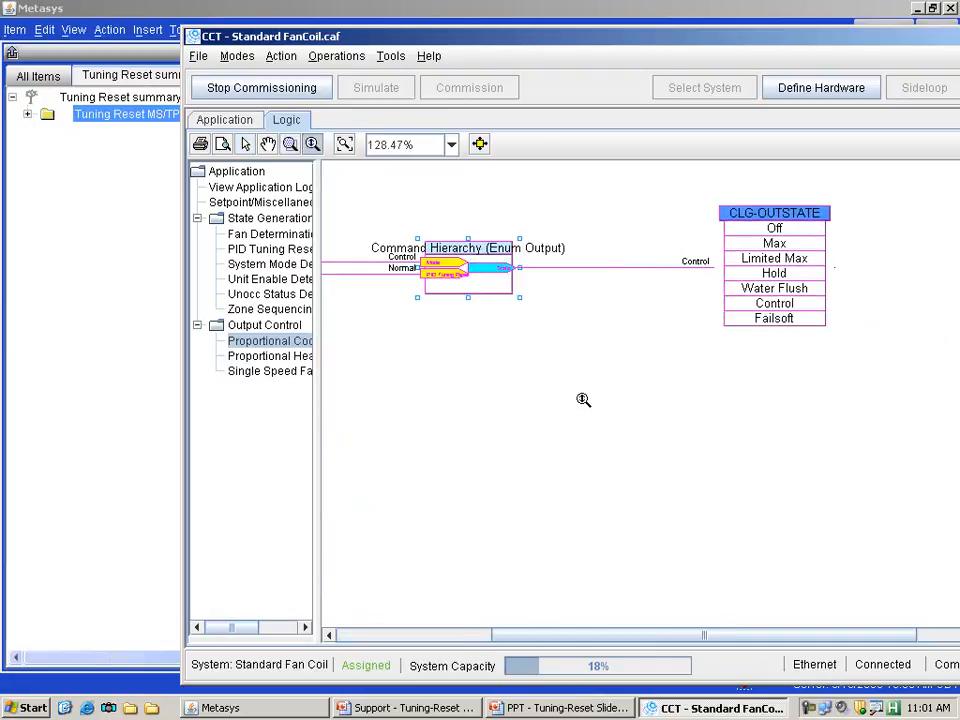
{"action": "double_click", "coordinate": [485, 286]}
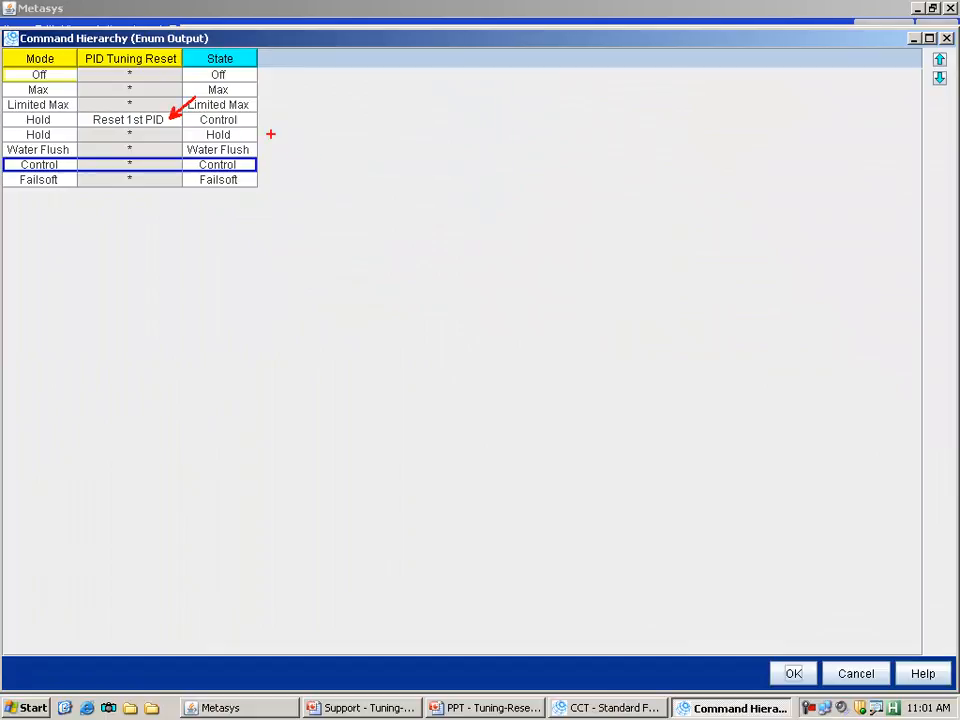
{"action": "left_click_drag", "start_coordinate": [247, 117], "coordinate": [285, 114]}
{"action": "key", "text": "Escape"}
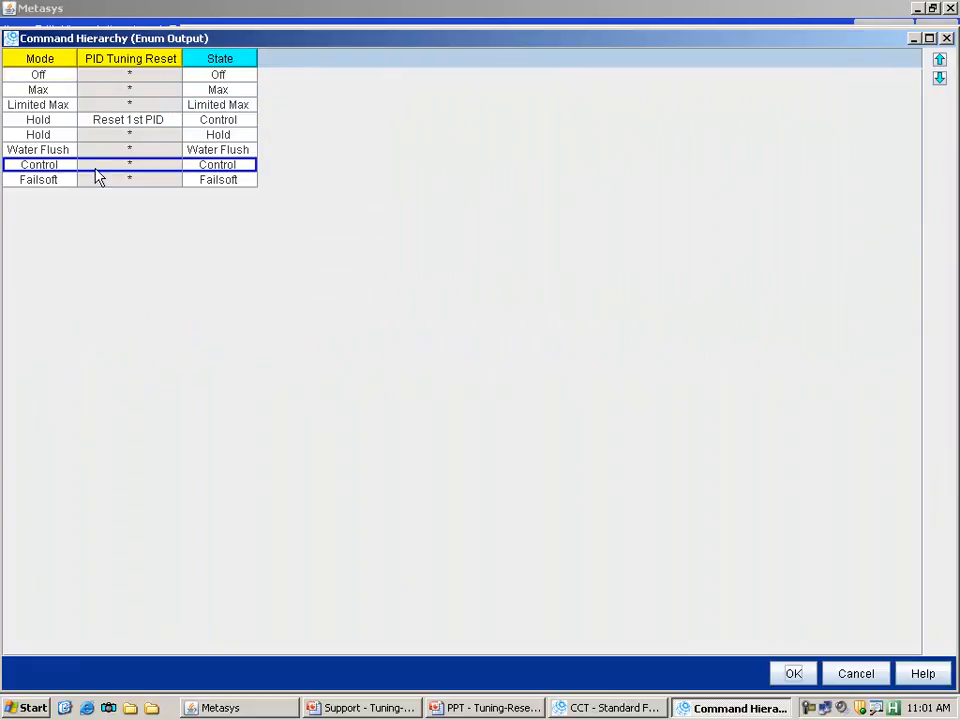
{"action": "double_click", "coordinate": [11, 39]}
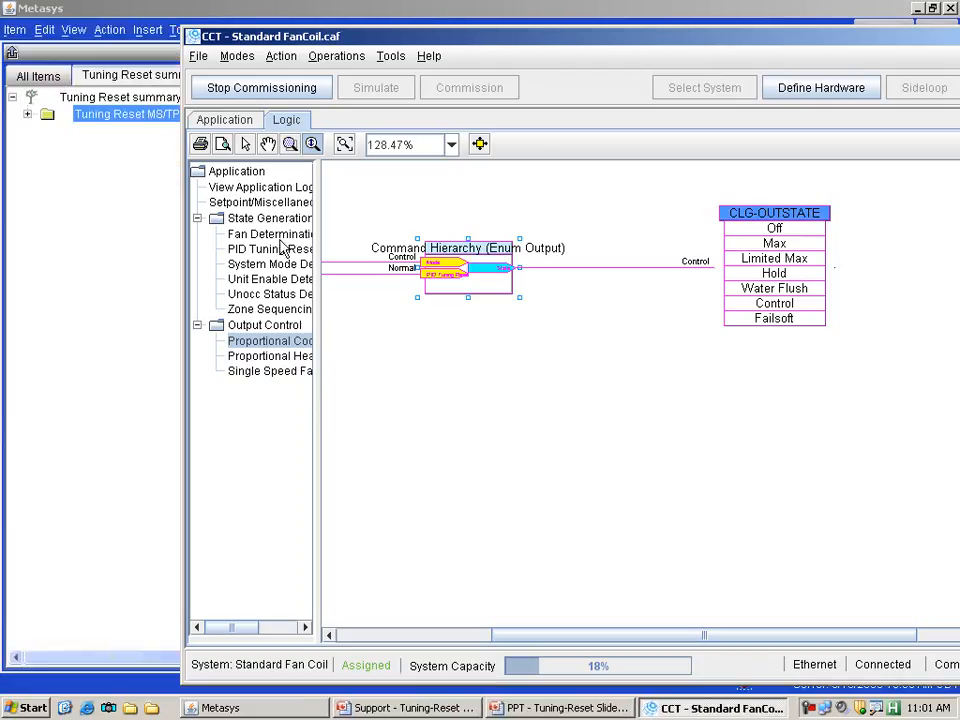
Open the Proportional Heating Control v50 logic and check the Off and Reset 1st PID rows of its Command Hierarchy table
{"action": "left_click", "coordinate": [267, 357]}
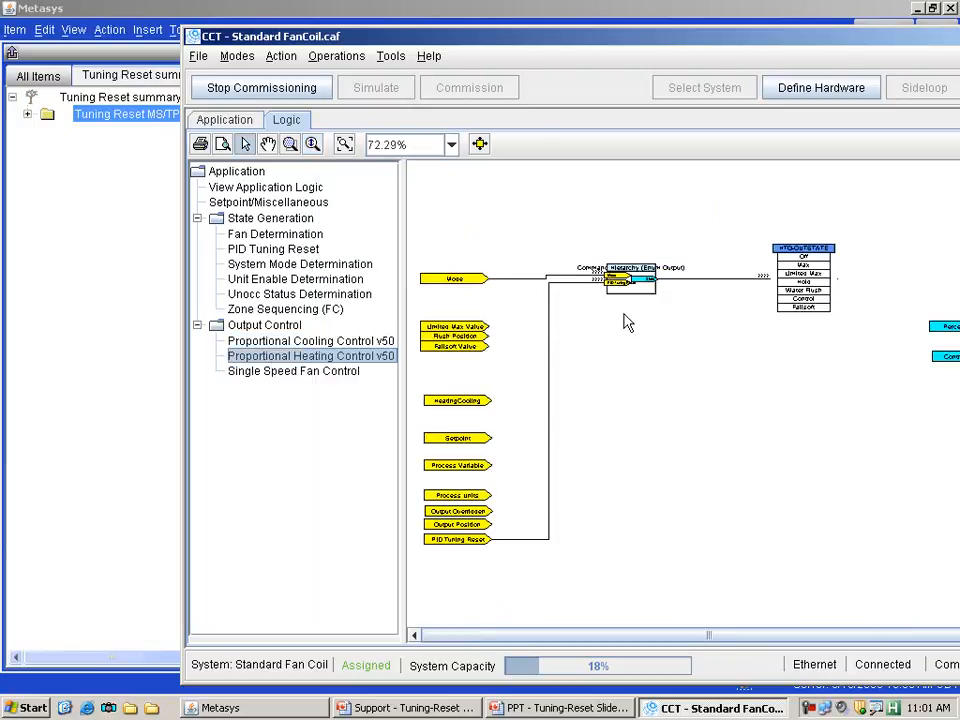
{"action": "left_click", "coordinate": [640, 283]}
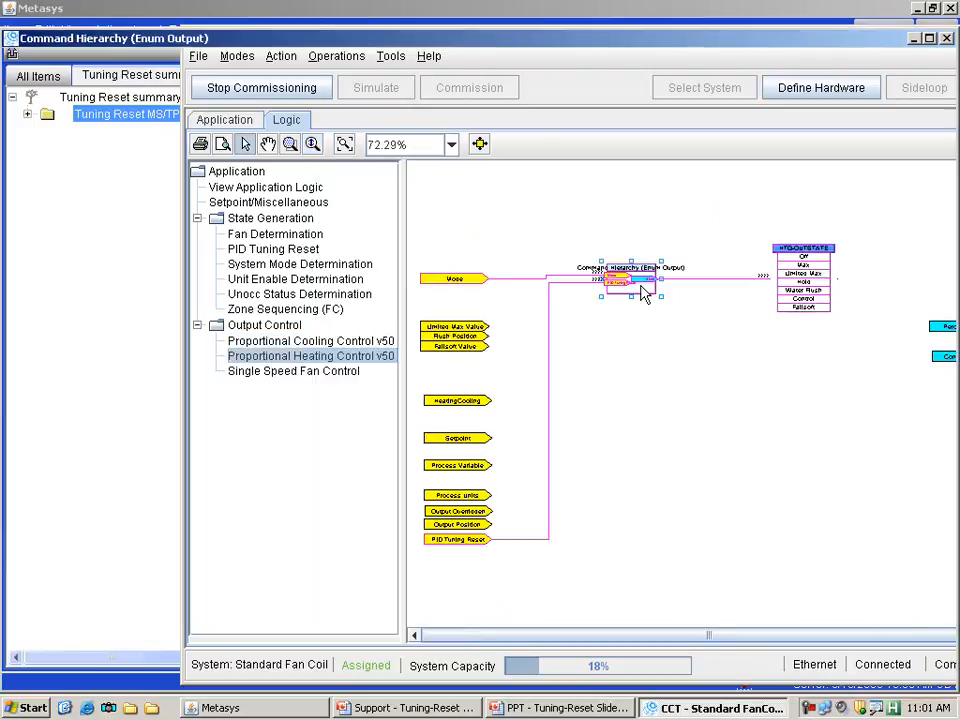
{"action": "double_click", "coordinate": [640, 284]}
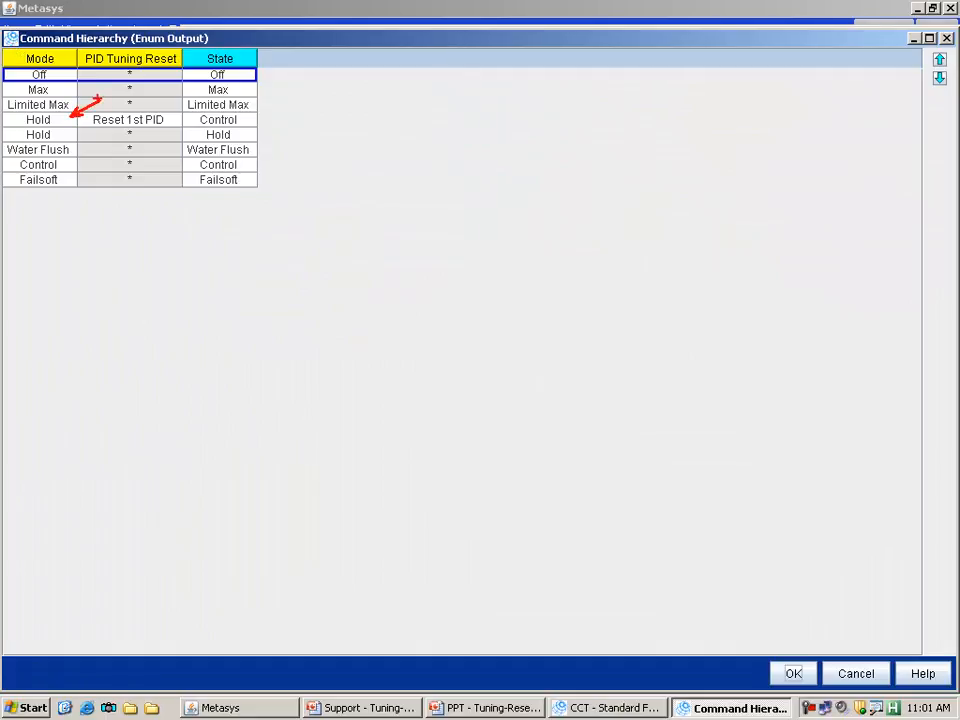
{"action": "mouse_move", "coordinate": [173, 117]}
{"action": "left_mouse_down"}
{"action": "mouse_move", "coordinate": [205, 101]}
{"action": "mouse_move", "coordinate": [274, 113]}
{"action": "left_mouse_up"}
{"action": "left_click_drag", "start_coordinate": [243, 74], "coordinate": [276, 67]}
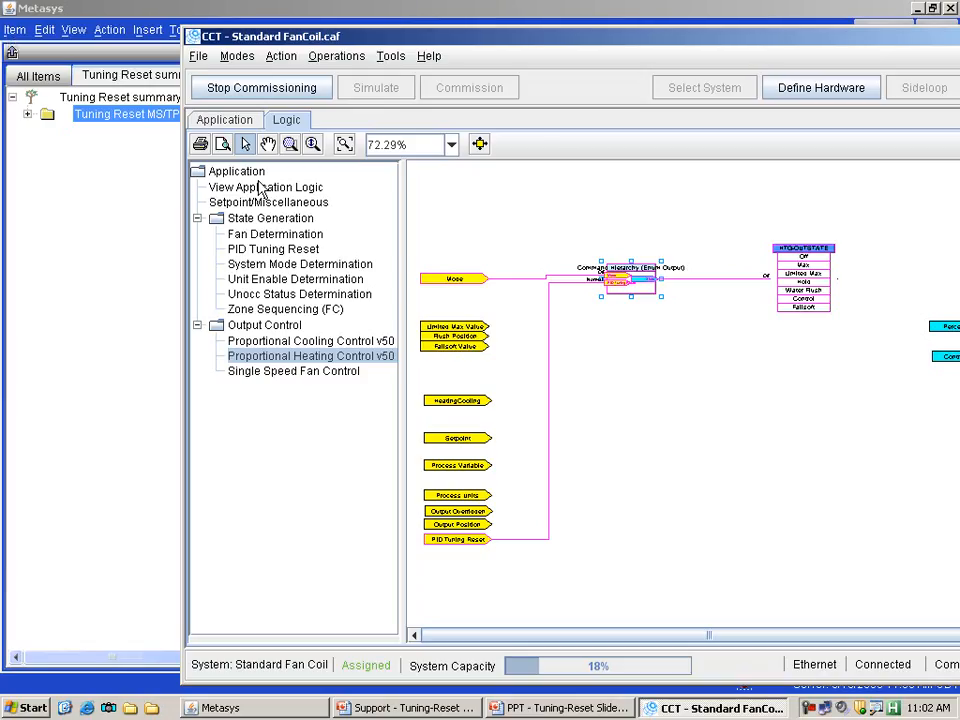
Inspect the Command Hierarchy block and its link to HTG-OUTSTATE close up in the Proportional Heating Control v50 diagram
{"action": "left_click_drag", "start_coordinate": [403, 247], "coordinate": [295, 247]}
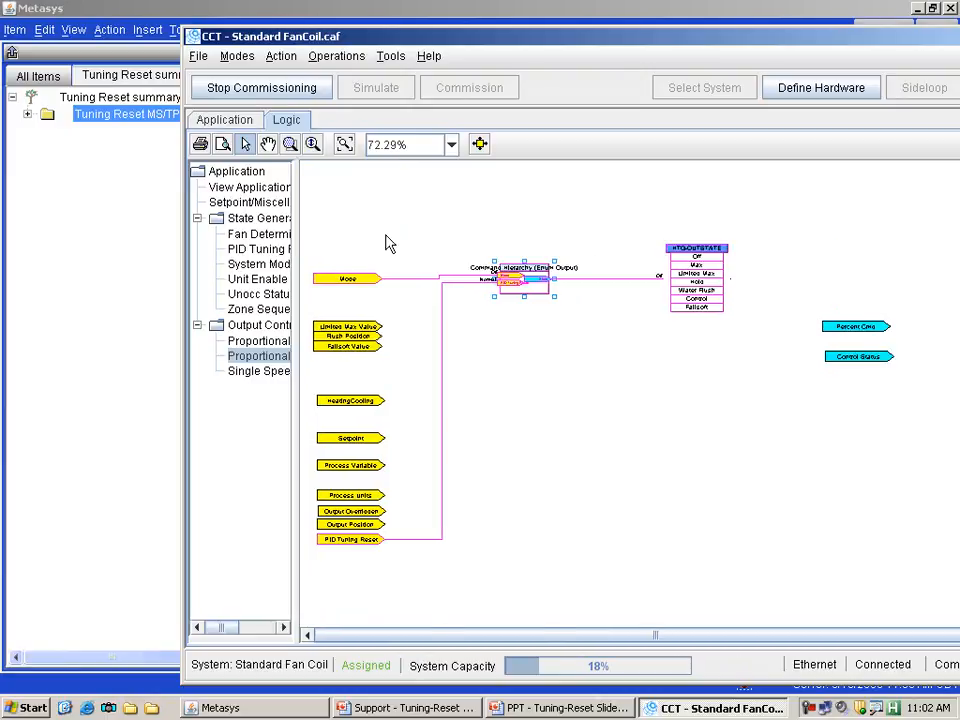
{"action": "left_click", "coordinate": [343, 148]}
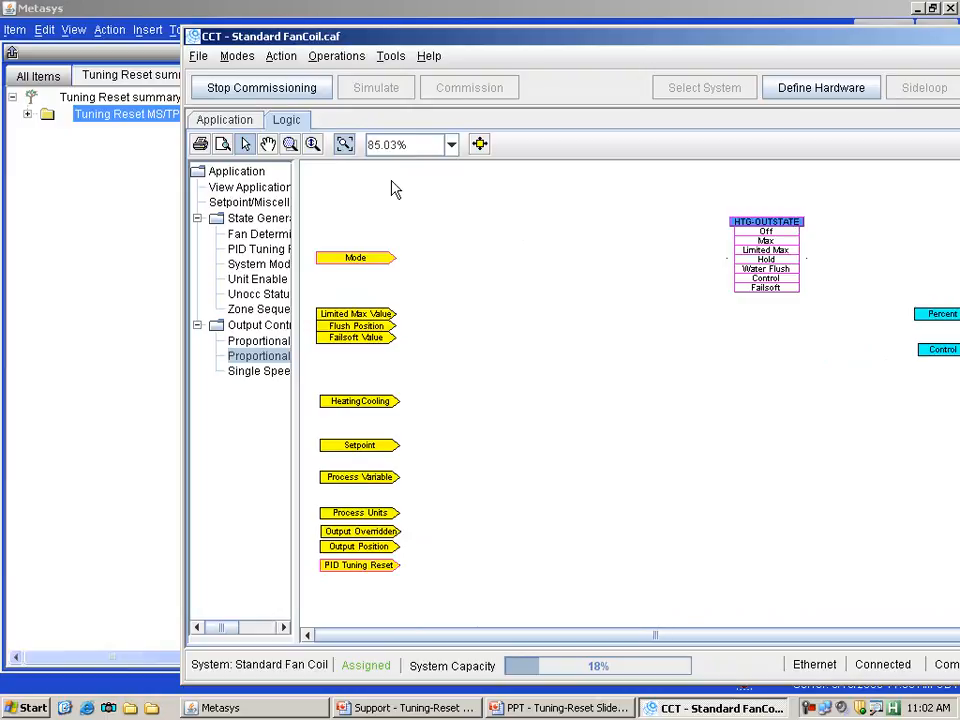
{"action": "left_click", "coordinate": [348, 146]}
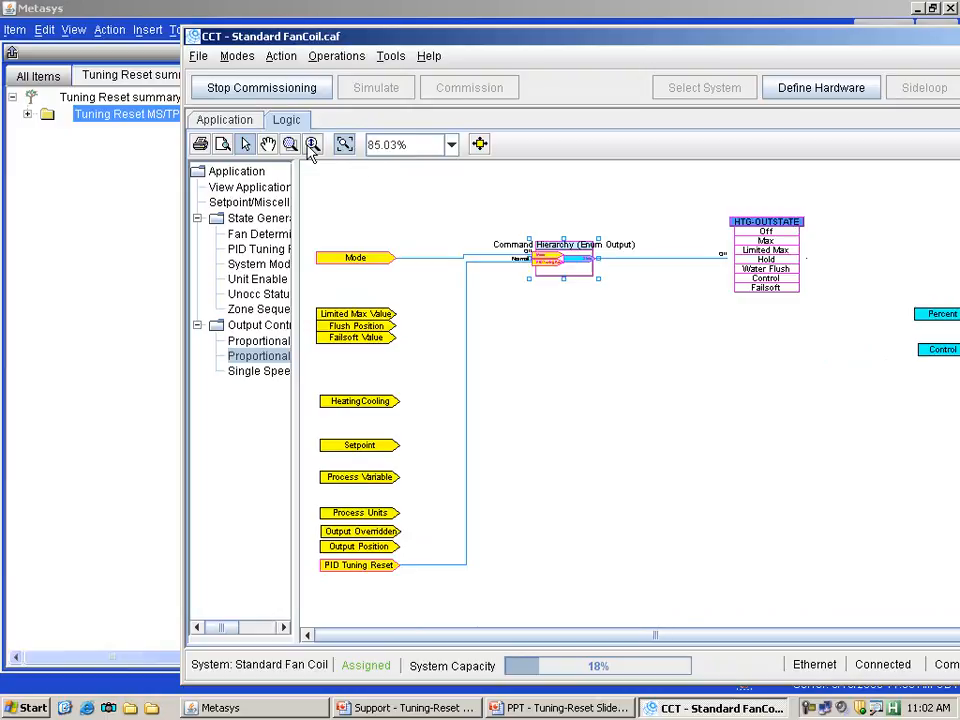
{"action": "left_click", "coordinate": [290, 144]}
{"action": "left_click_drag", "start_coordinate": [476, 208], "coordinate": [855, 355]}
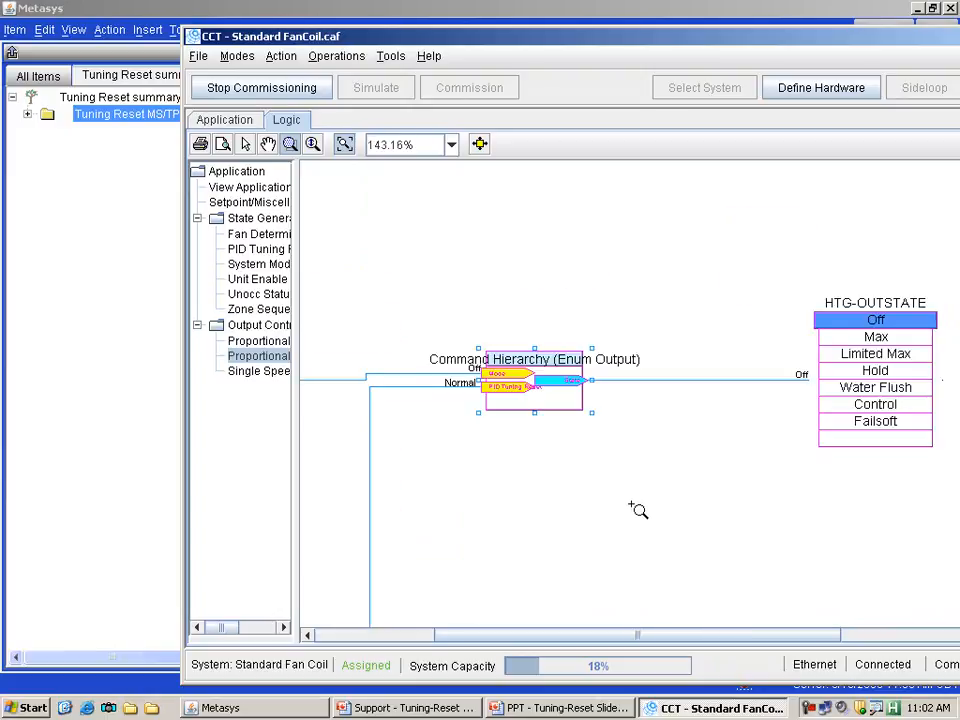
Switch to Metasys and globally command TUNING-RESET False for Hallway-VMA5 and Hallway-FEC4
{"action": "left_click", "coordinate": [246, 146]}
{"action": "left_click", "coordinate": [146, 209]}
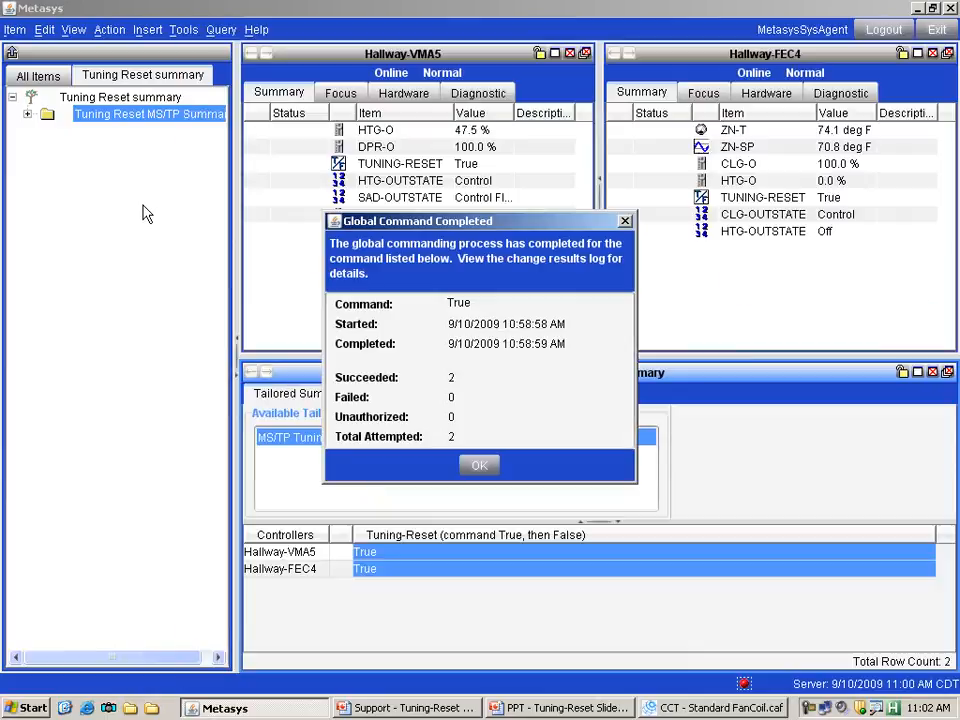
{"action": "left_click", "coordinate": [479, 474]}
{"action": "right_click", "coordinate": [452, 566]}
{"action": "left_click", "coordinate": [485, 575]}
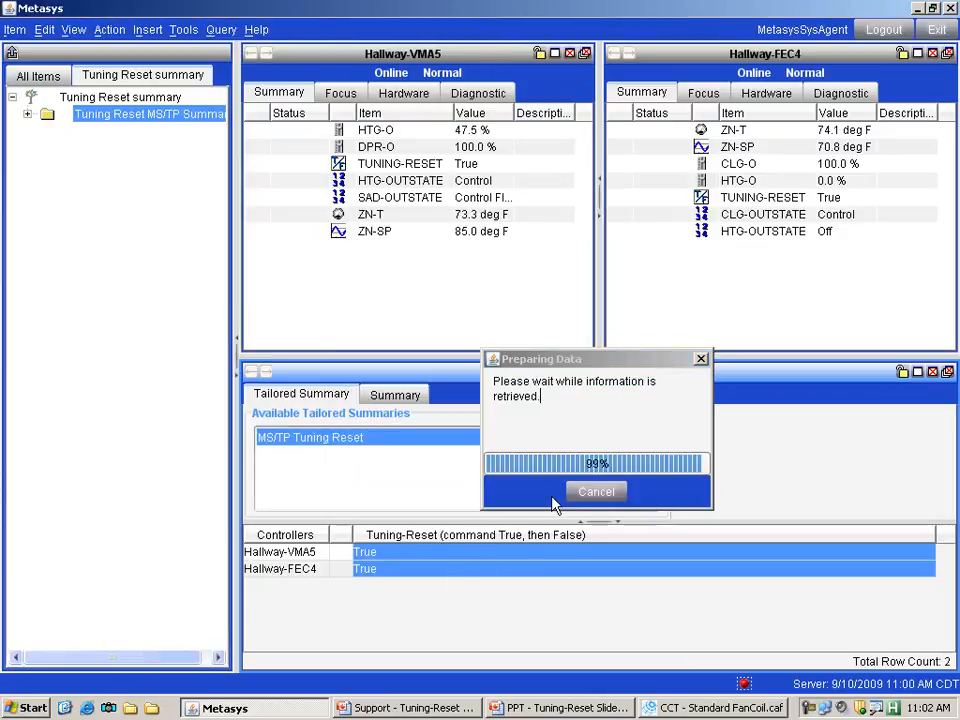
{"action": "left_click", "coordinate": [336, 526]}
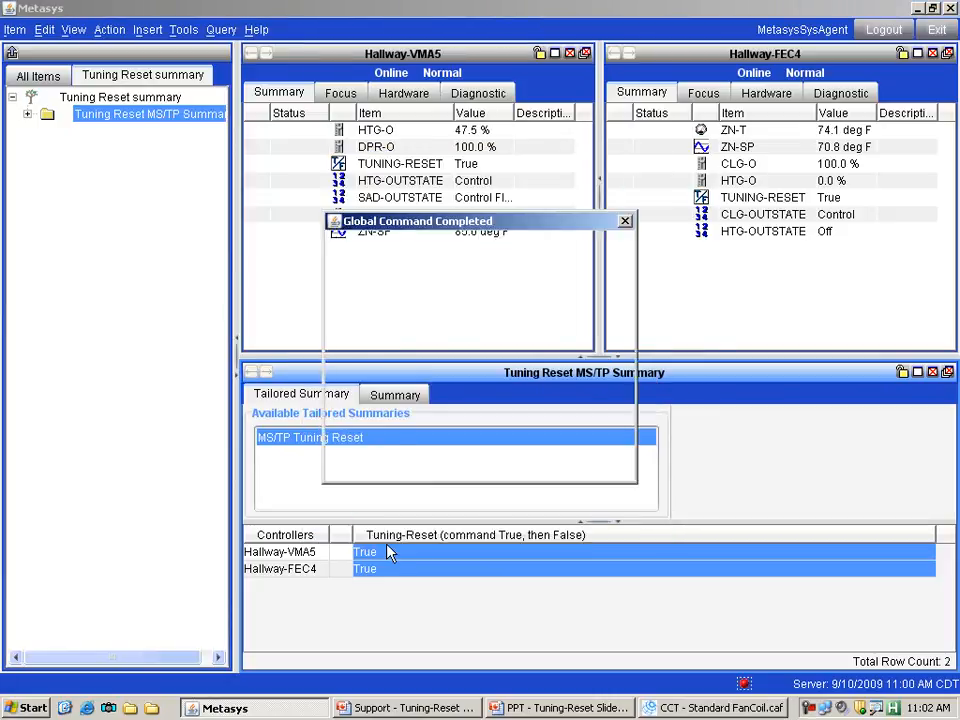
{"action": "left_click", "coordinate": [479, 465]}
Send a global True command to TUNING-RESET on both controllers in the MS/TP Tuning Reset summary and dismiss the completion notice
{"action": "right_click", "coordinate": [450, 557]}
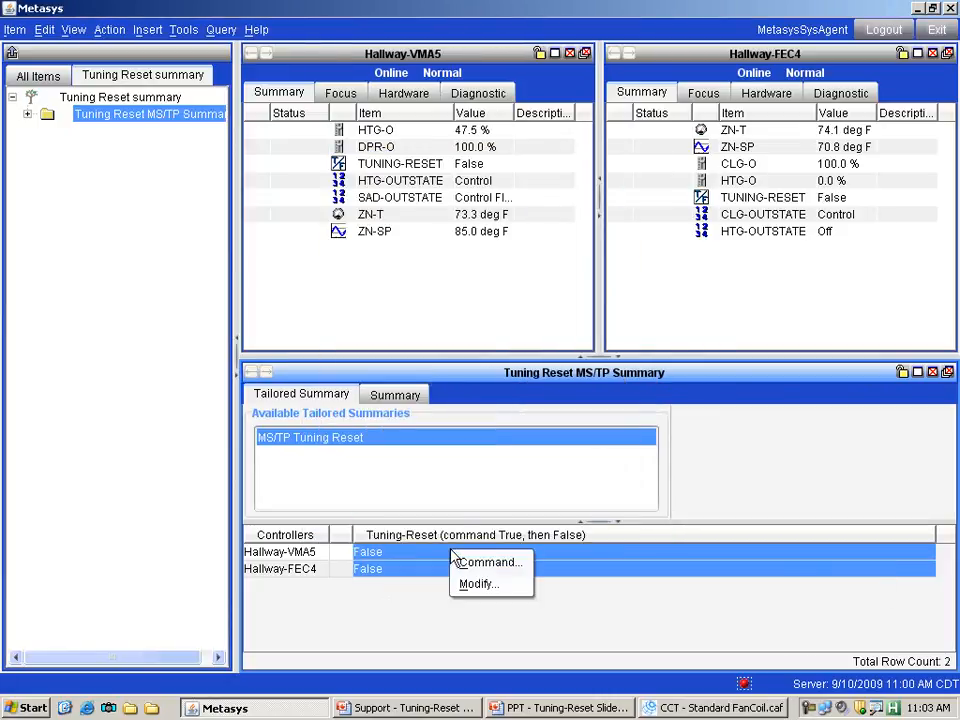
{"action": "left_click", "coordinate": [470, 561]}
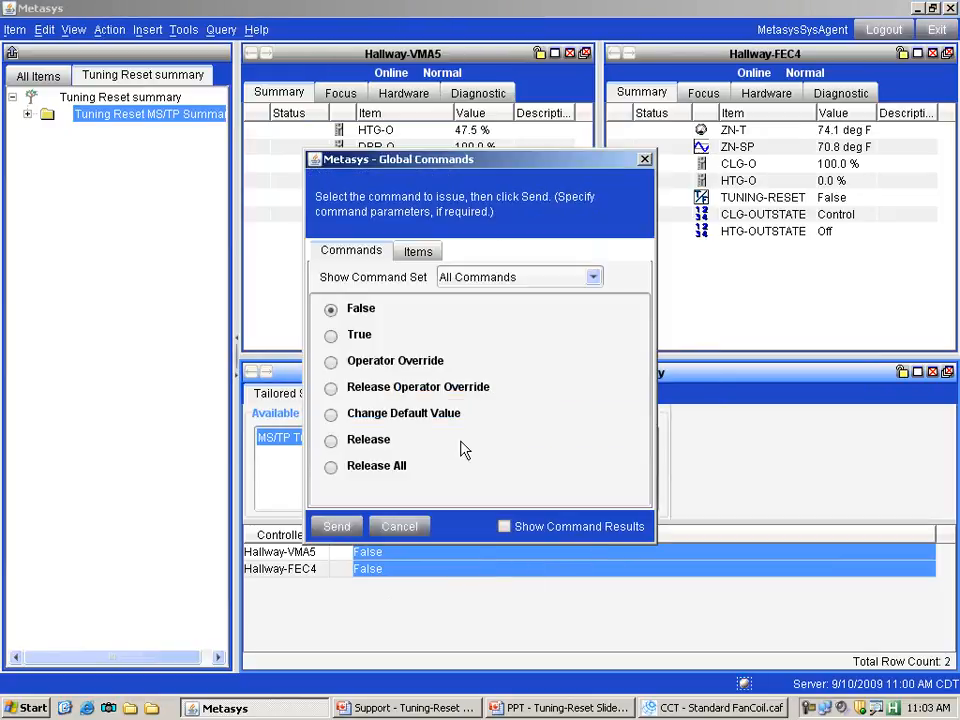
{"action": "left_click", "coordinate": [332, 337]}
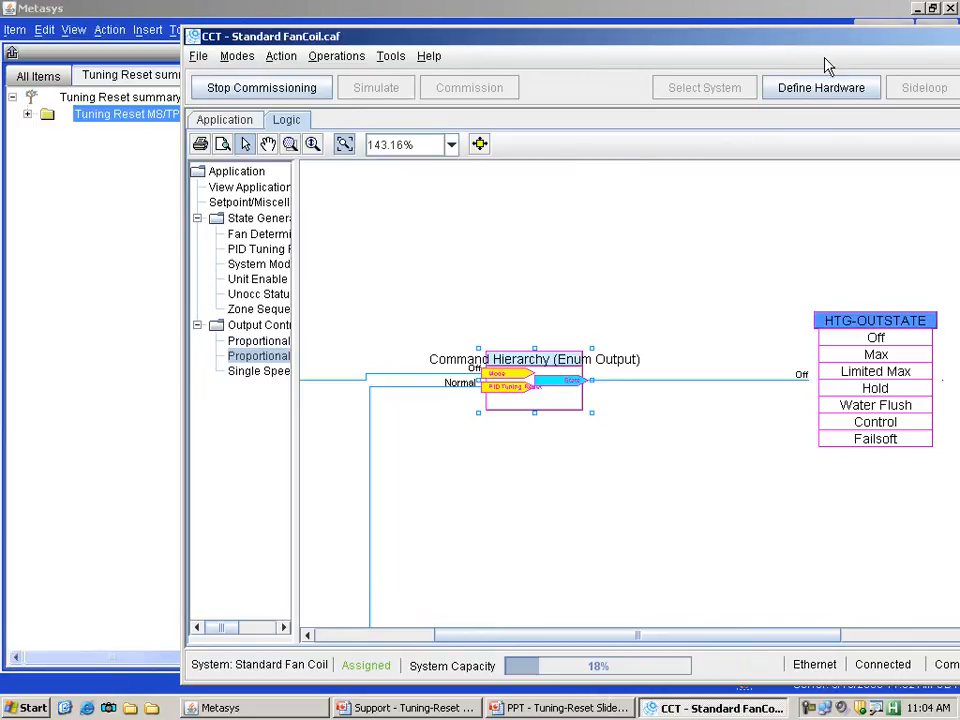
{"action": "left_click", "coordinate": [135, 207]}
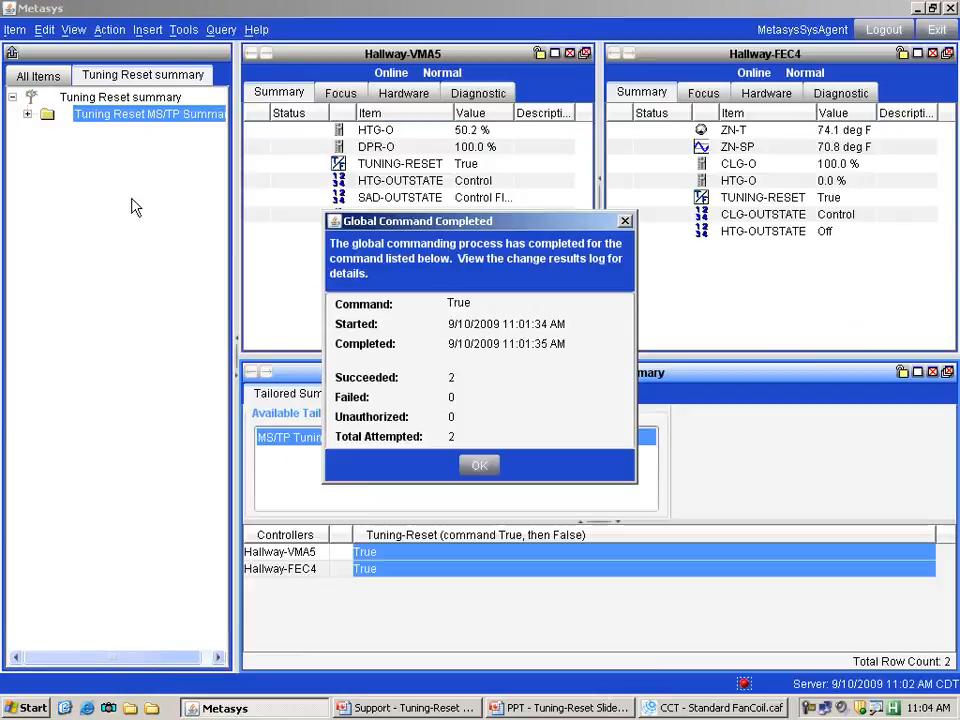
{"action": "left_click", "coordinate": [472, 467]}
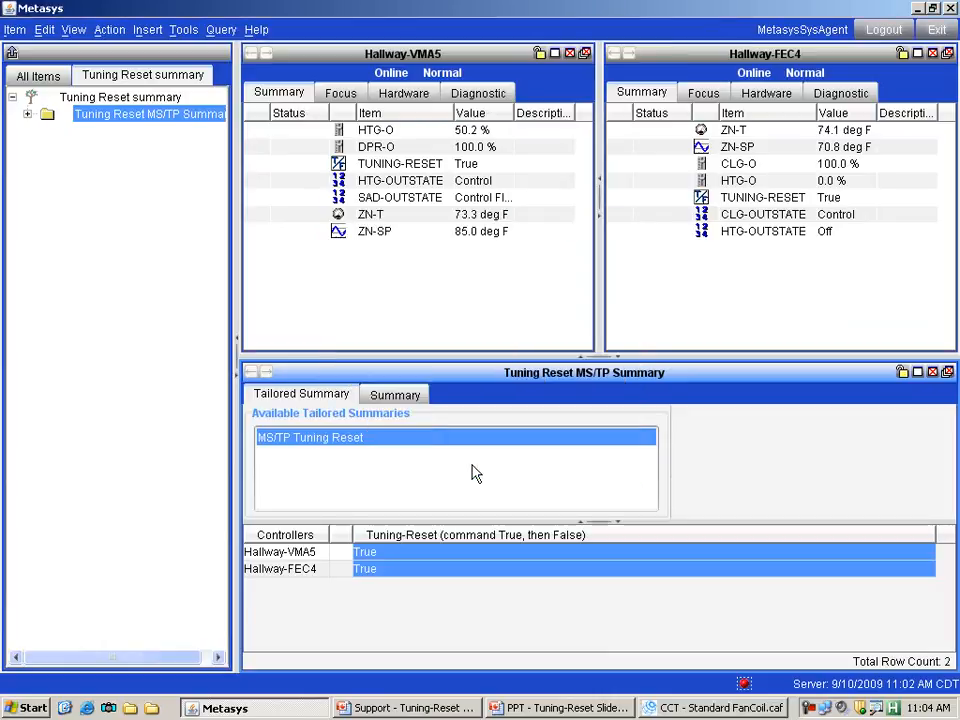
Globally command TUNING-RESET on both controllers back to False and close the completion notice
{"action": "right_click", "coordinate": [421, 563]}
{"action": "left_click", "coordinate": [437, 572]}
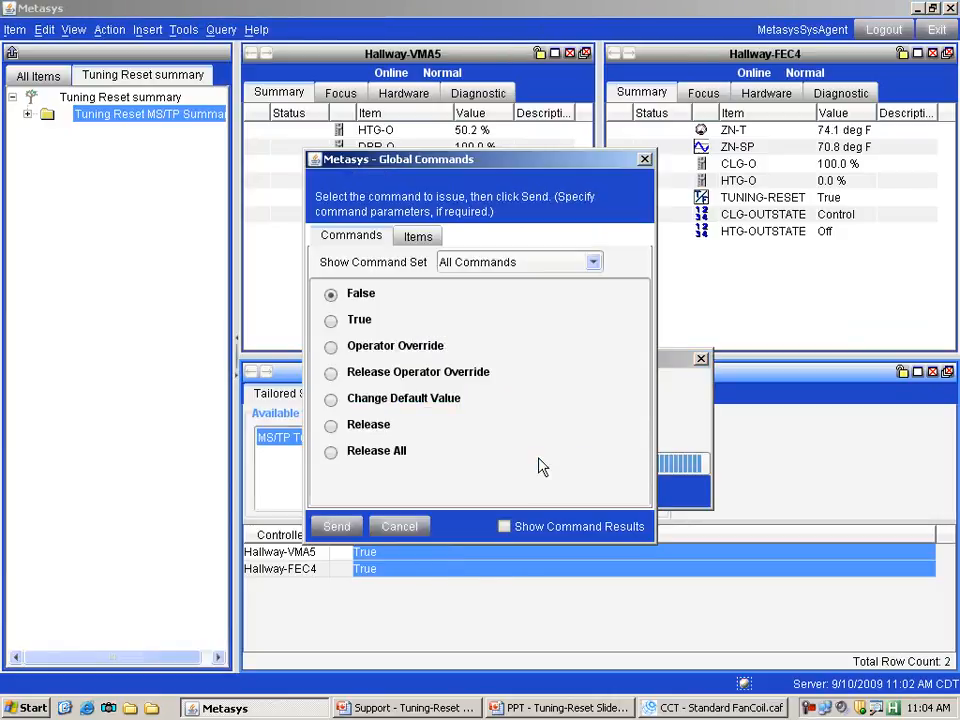
{"action": "left_click", "coordinate": [330, 525]}
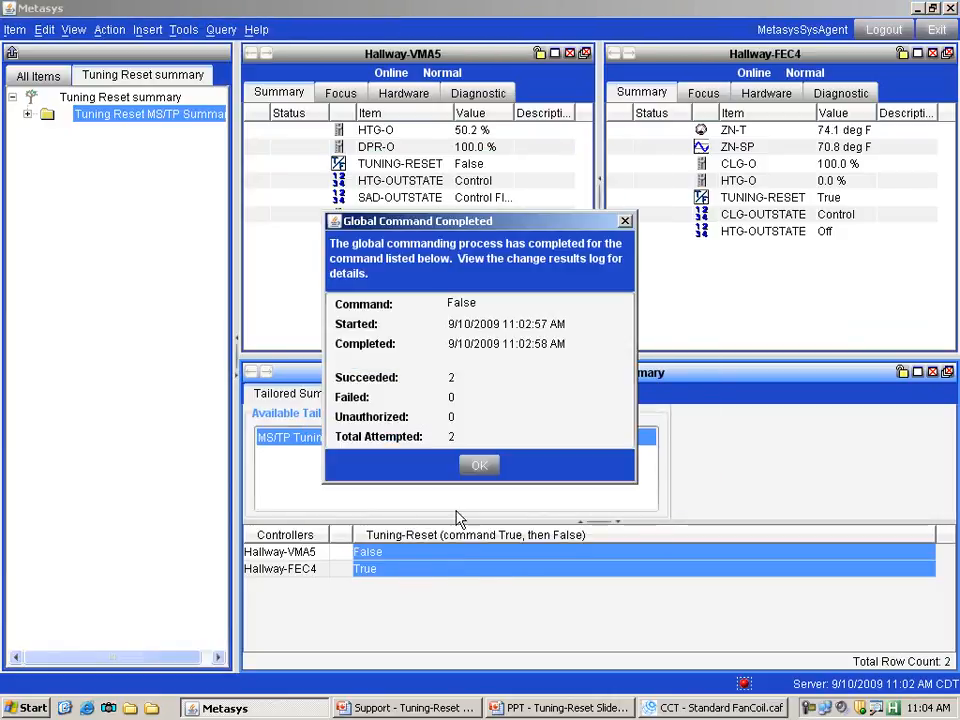
{"action": "left_click", "coordinate": [480, 466]}
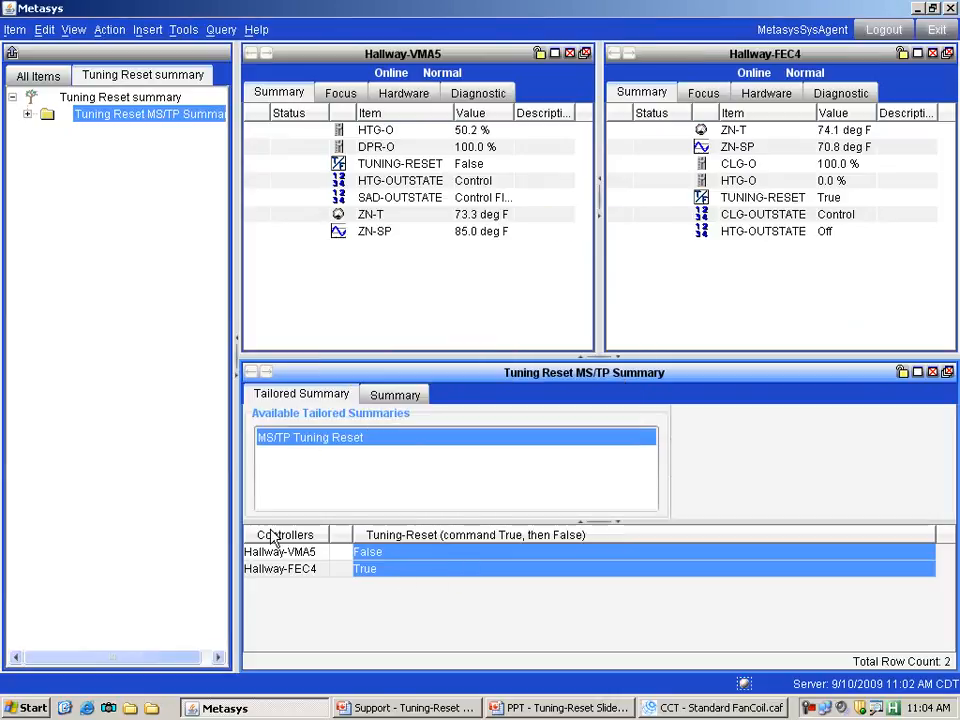
Show all site items, expand Hallway-FEC4 under Field Bus1, and select its TUNING-RESET point
{"action": "left_click", "coordinate": [36, 75]}
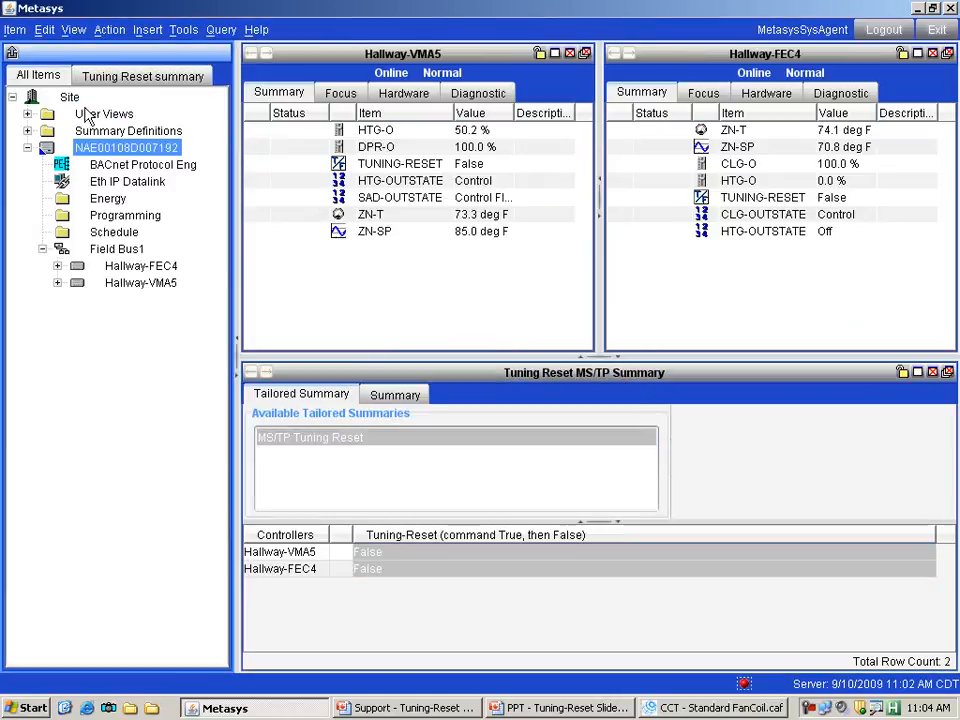
{"action": "left_click", "coordinate": [57, 266]}
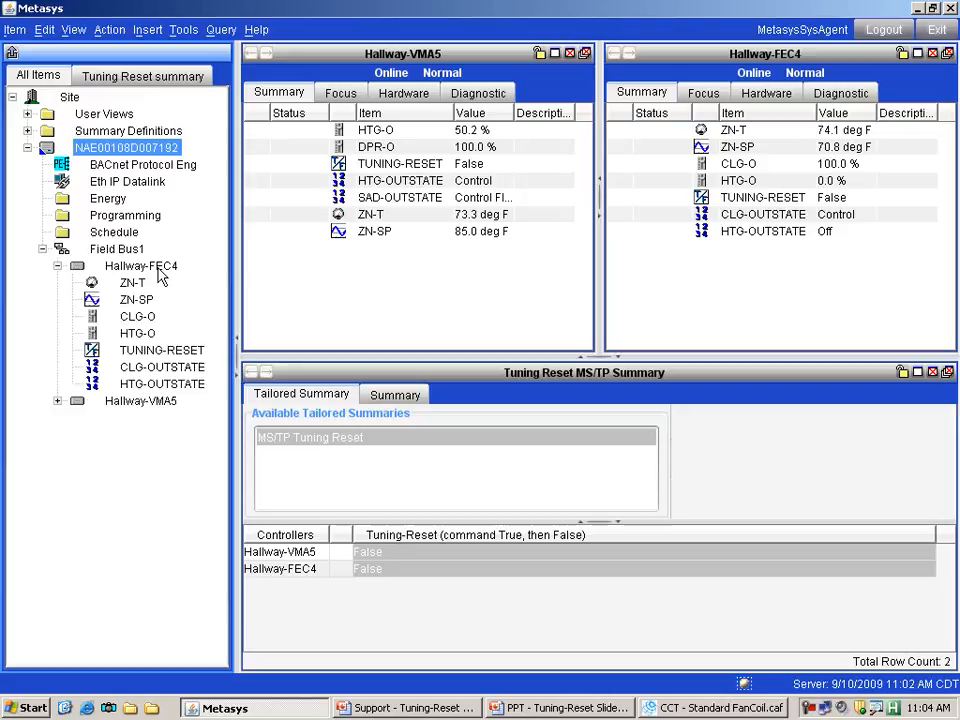
{"action": "left_click", "coordinate": [150, 352]}
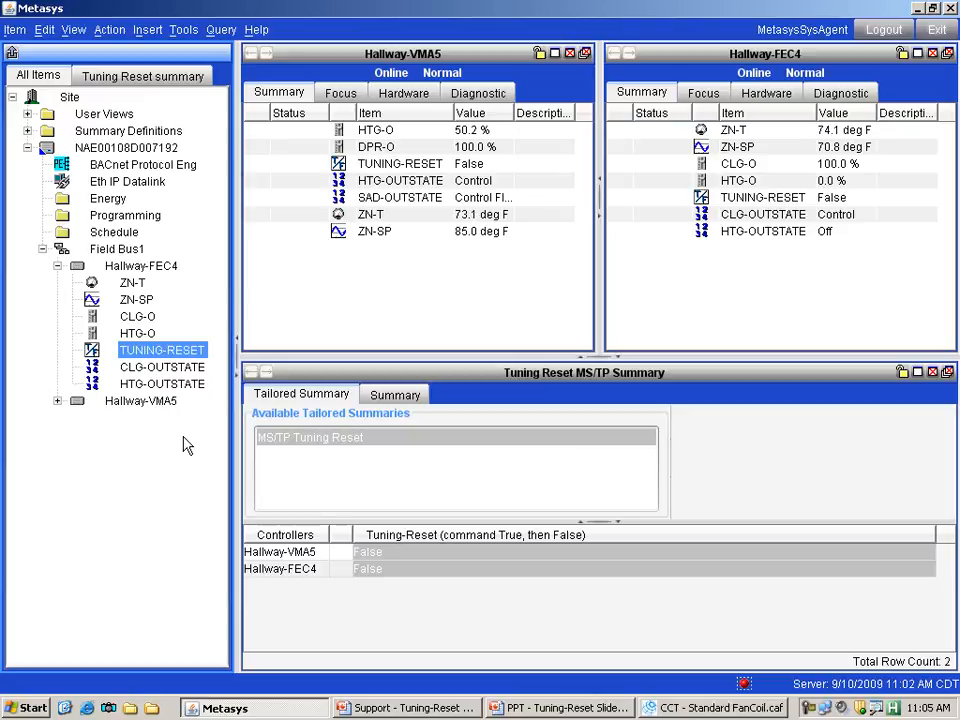
Open the Global Search viewer in the summary display area and maximize it
{"action": "left_click", "coordinate": [452, 612]}
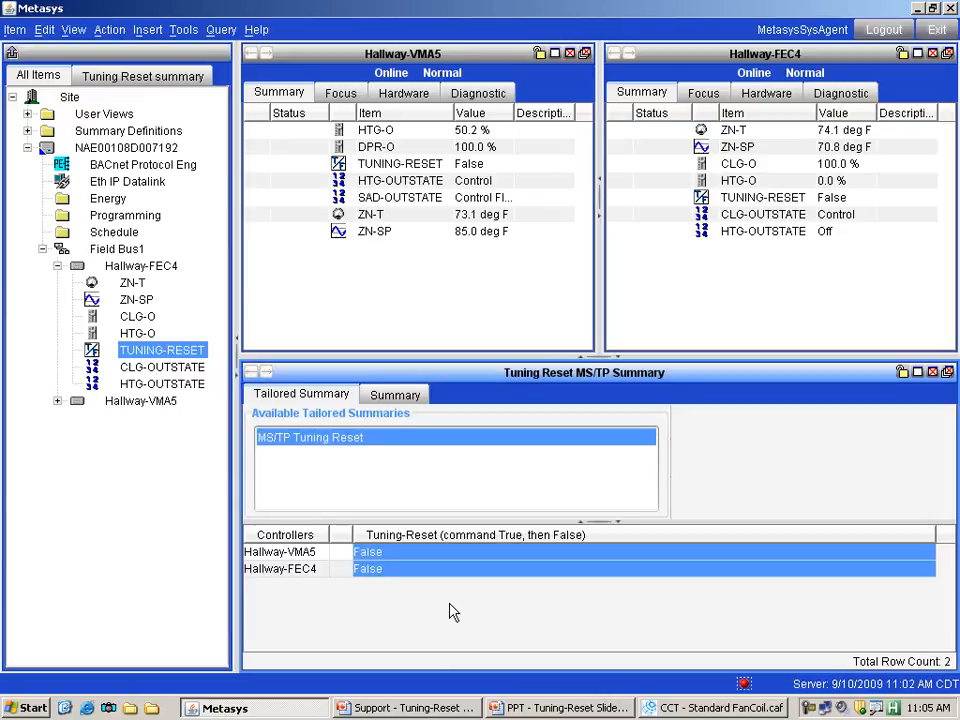
{"action": "left_click", "coordinate": [218, 29]}
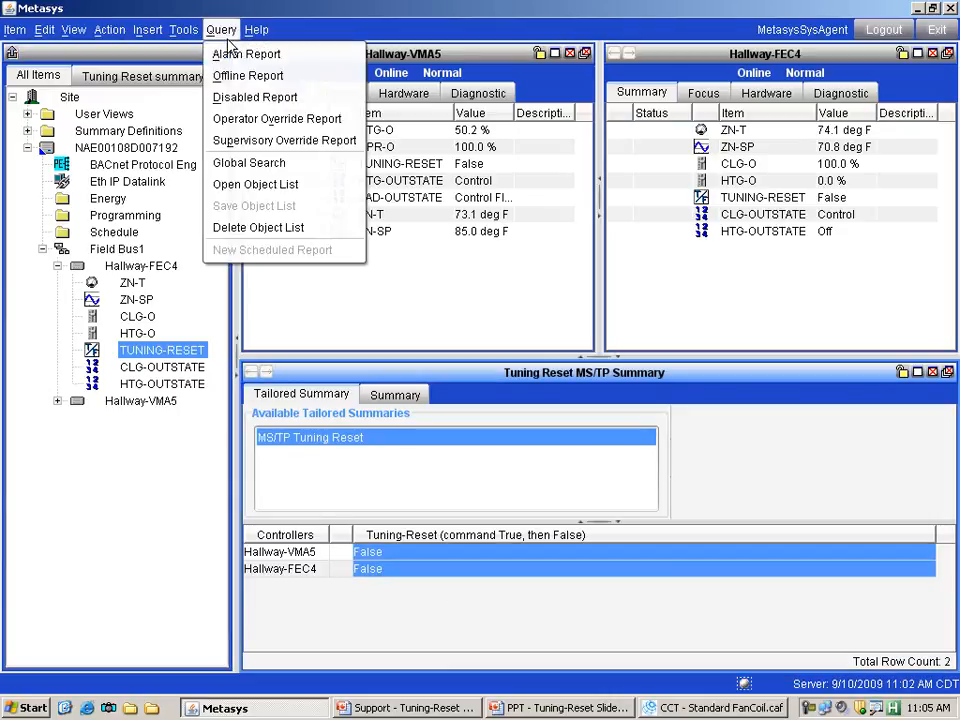
{"action": "left_click", "coordinate": [249, 162]}
{"action": "double_click", "coordinate": [688, 50]}
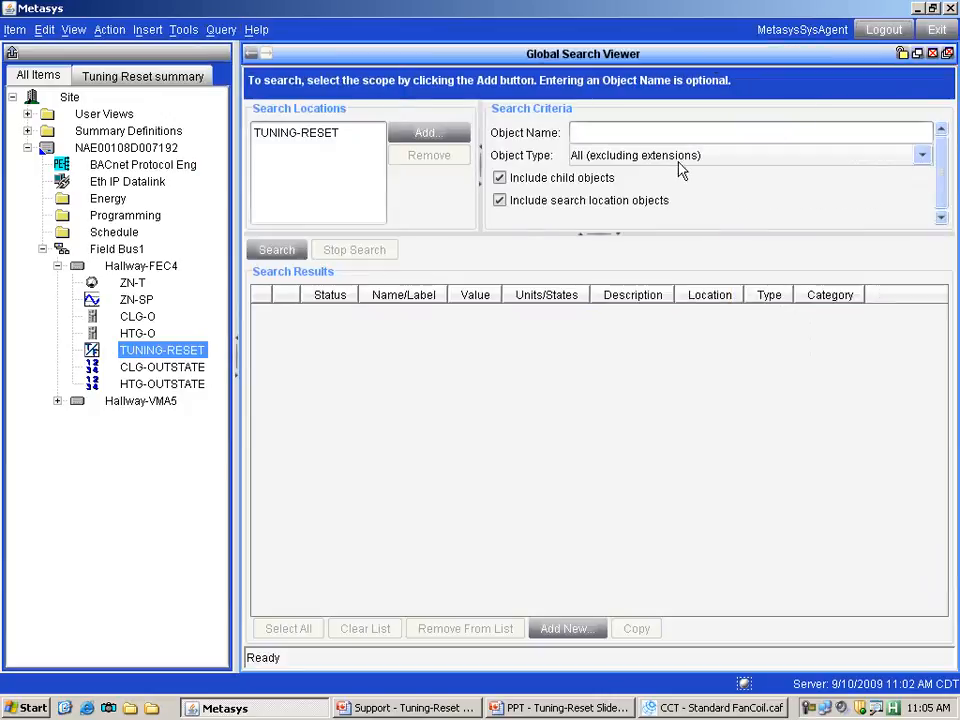
Replace the TUNING-RESET search location with the NAE00108D007192 engine
{"action": "left_click", "coordinate": [334, 138]}
{"action": "left_click", "coordinate": [400, 160]}
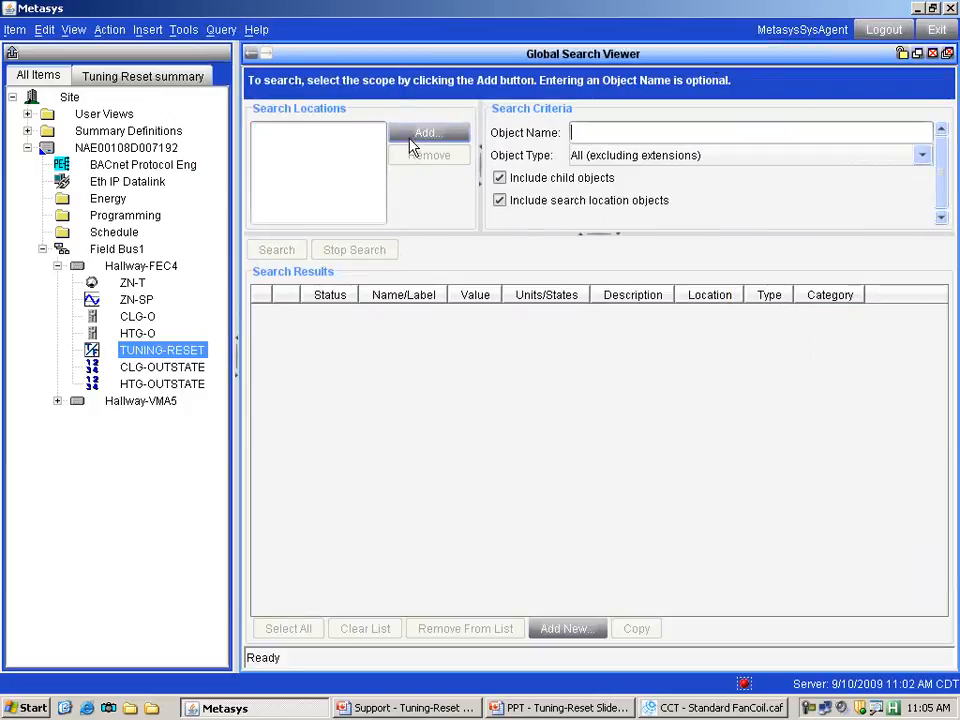
{"action": "left_click", "coordinate": [410, 140]}
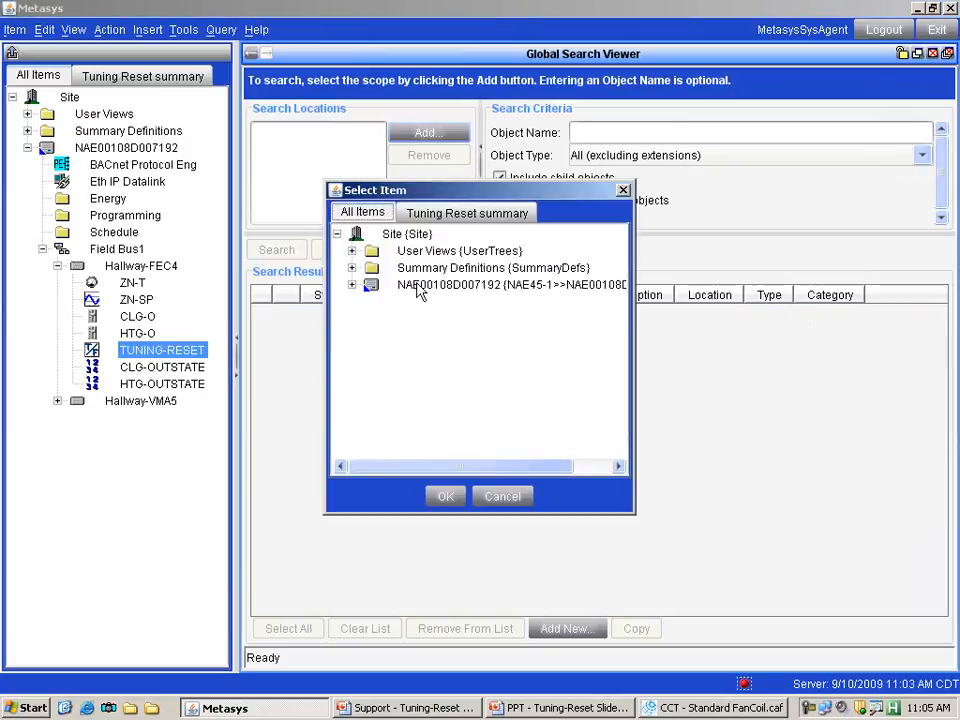
{"action": "left_click", "coordinate": [418, 287]}
{"action": "left_click", "coordinate": [441, 496]}
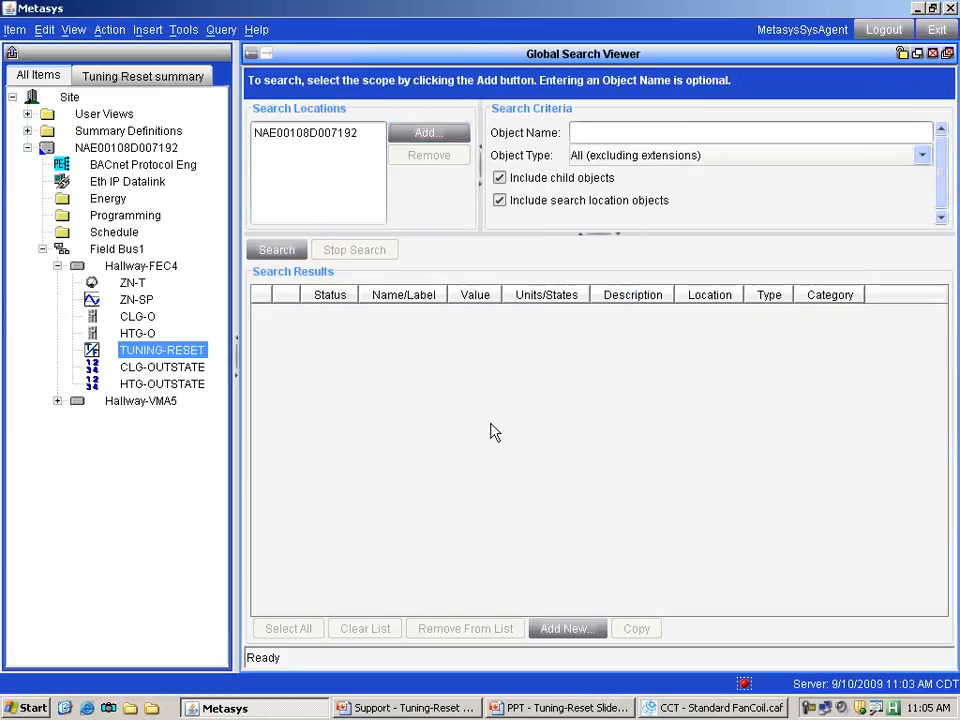
Search the chosen location for objects named Tuning*
{"action": "left_click", "coordinate": [621, 132]}
{"action": "type", "text": "Tuning*"}
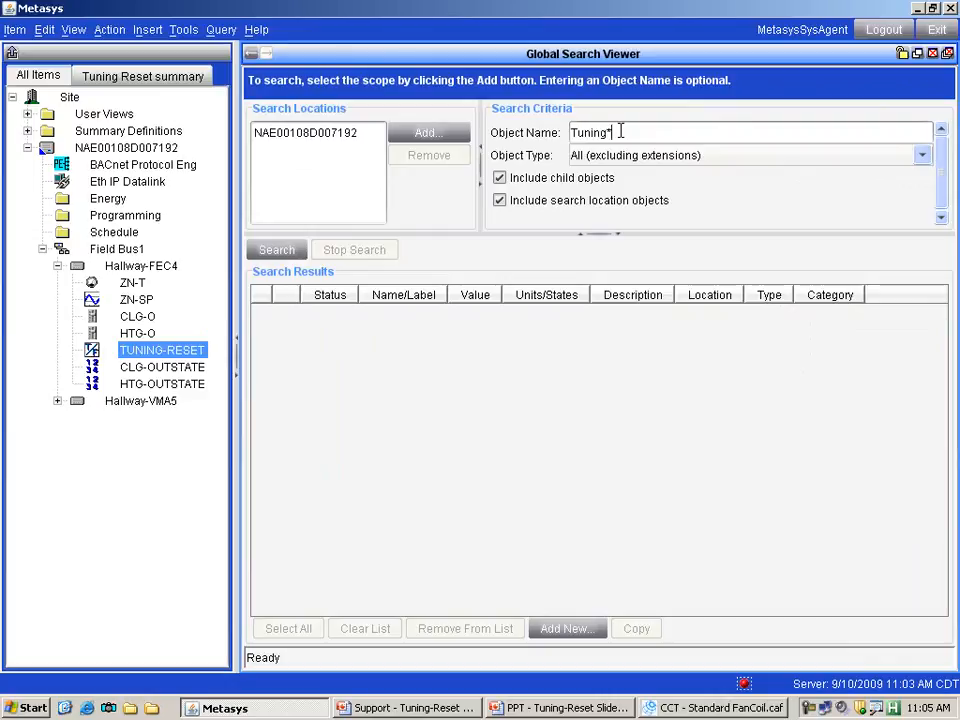
{"action": "left_click", "coordinate": [278, 251]}
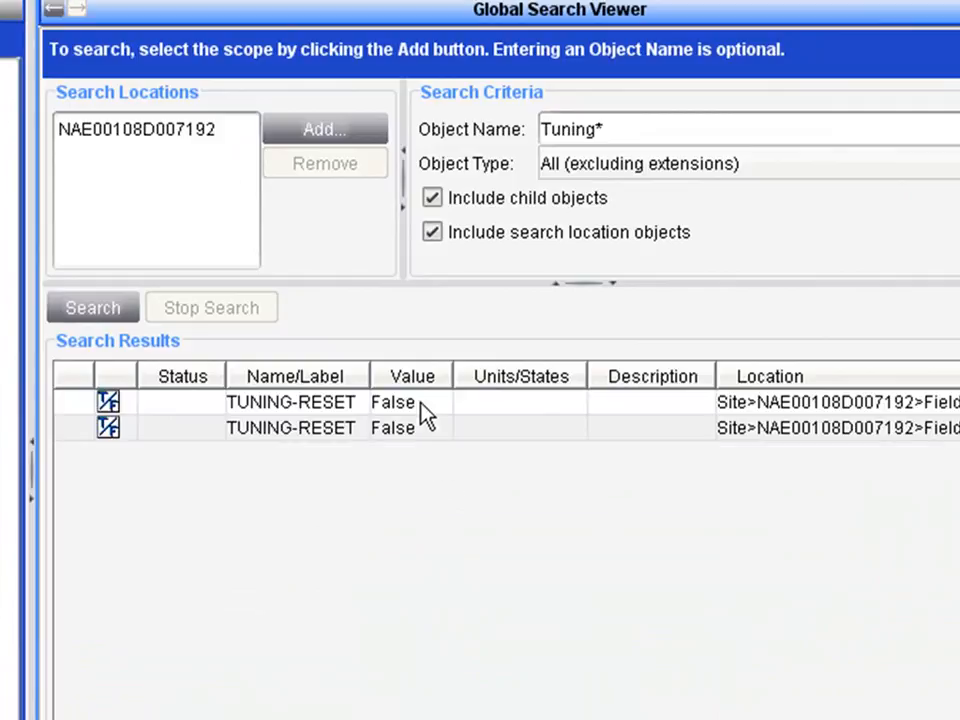
Review the global commands available for both TUNING-RESET search results, and close the list without sending one
{"action": "left_click_drag", "start_coordinate": [422, 416], "coordinate": [422, 444]}
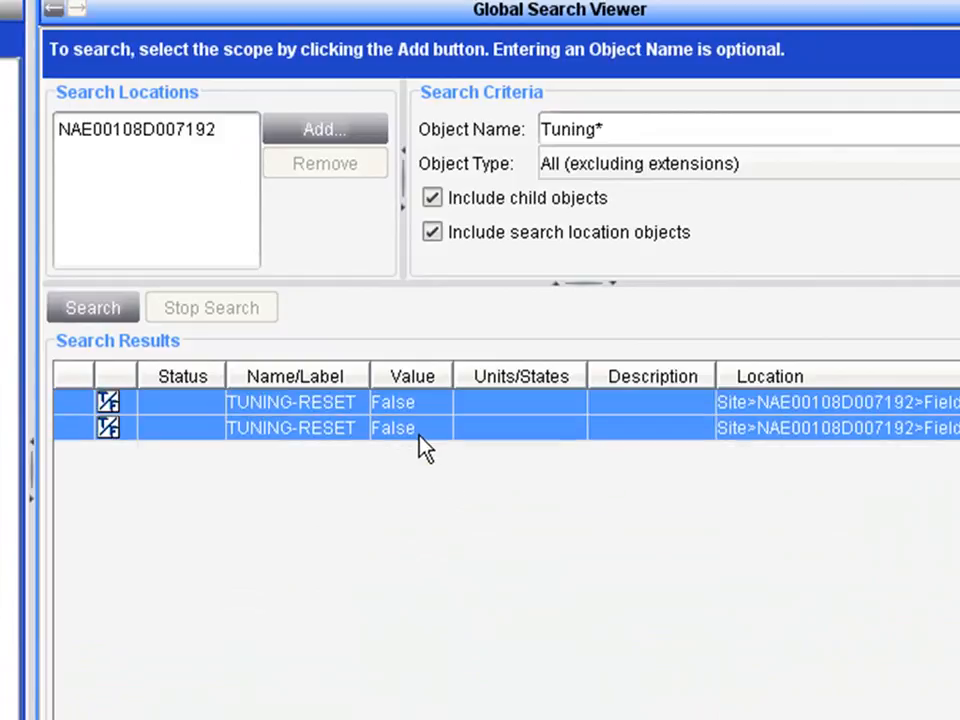
{"action": "right_click", "coordinate": [419, 433]}
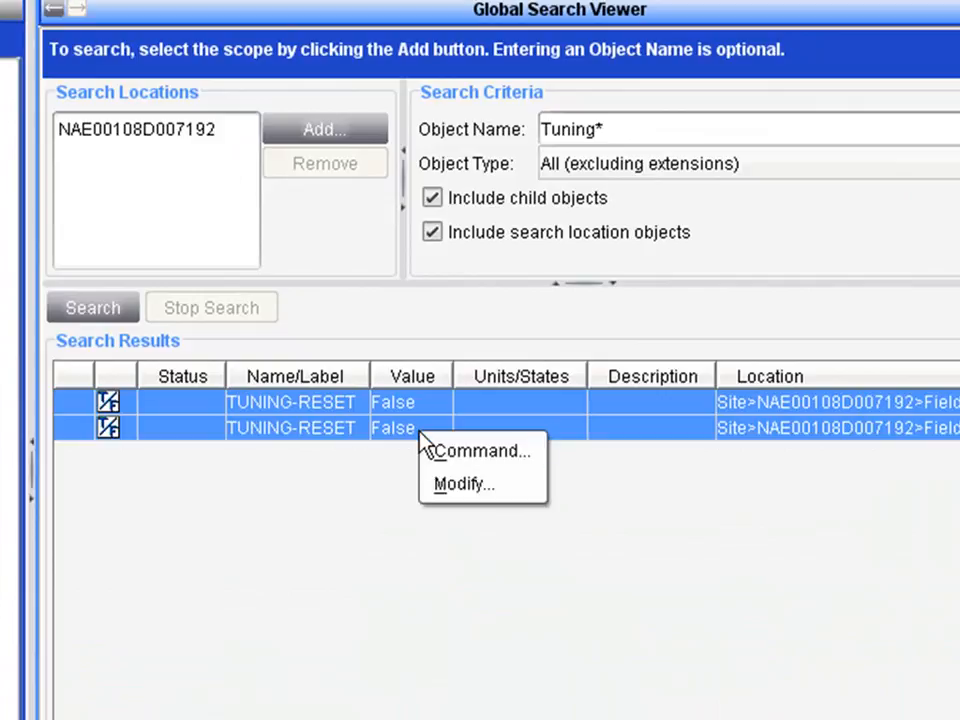
{"action": "left_click", "coordinate": [482, 455]}
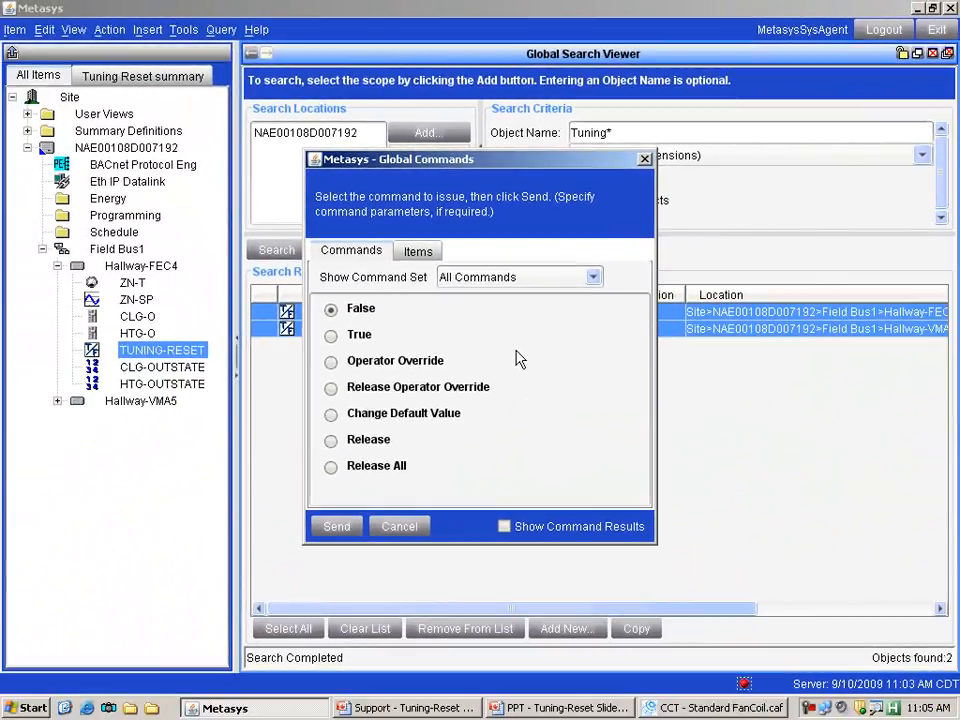
{"action": "left_click", "coordinate": [413, 530]}
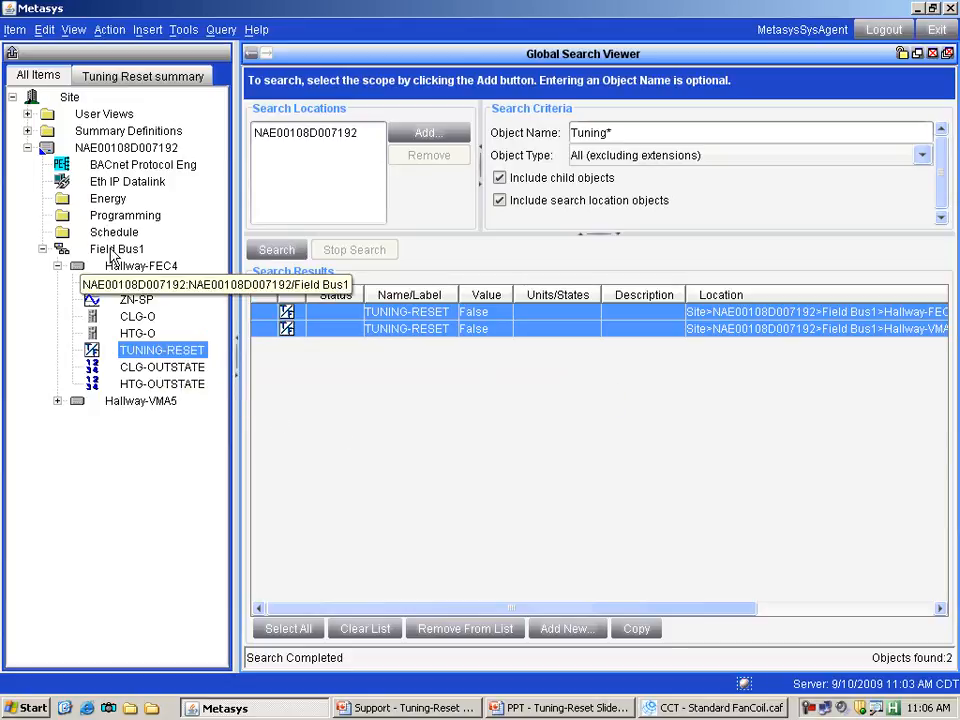
Open the engineering view of Field Bus1 and select TUNING-RESET under Hallway-FEC4's Standard Fan Coil in the integration tree
{"action": "left_click", "coordinate": [112, 249]}
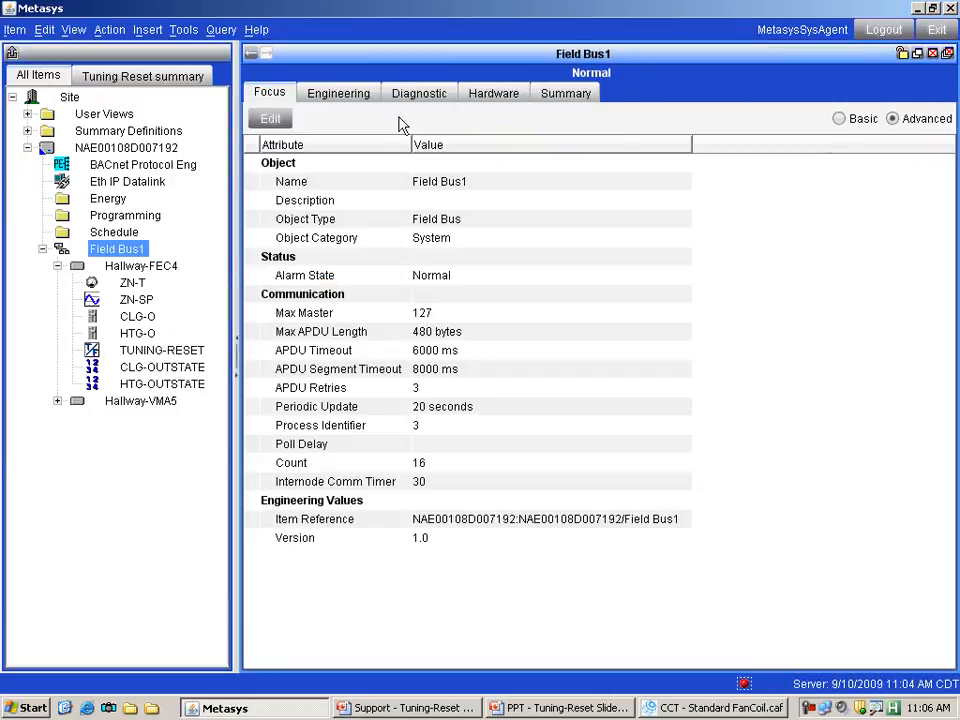
{"action": "left_click", "coordinate": [358, 93]}
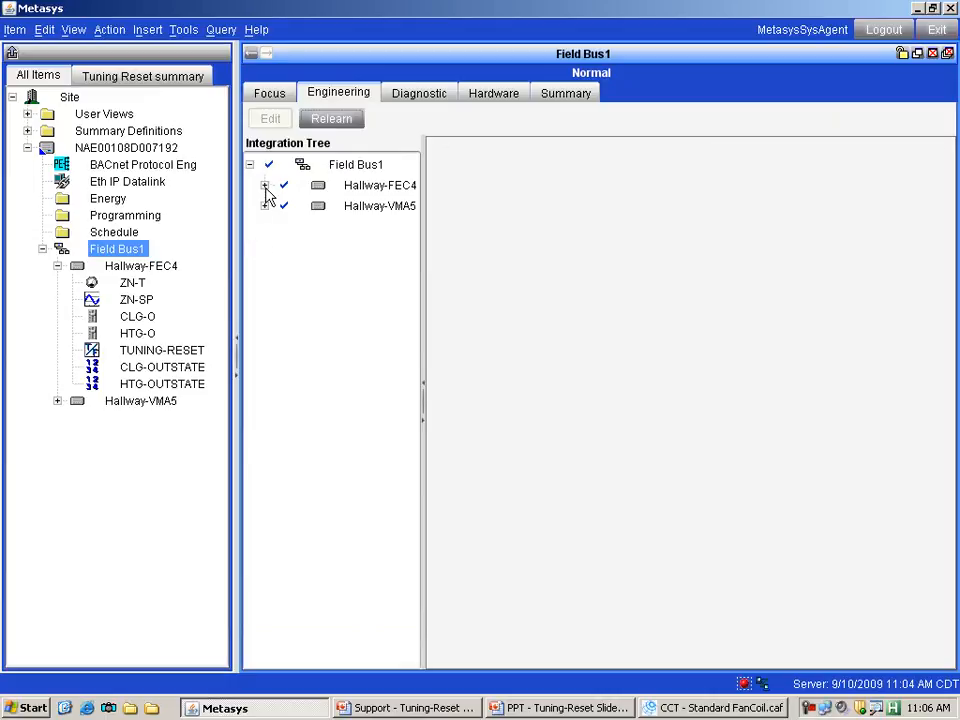
{"action": "left_click", "coordinate": [264, 186]}
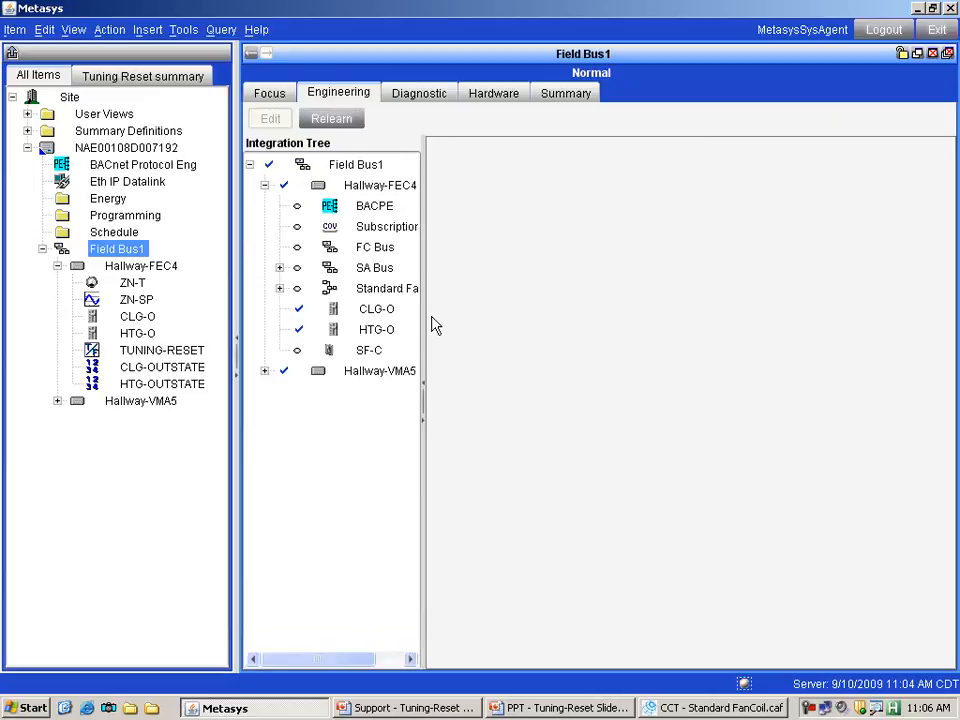
{"action": "left_click_drag", "start_coordinate": [426, 317], "coordinate": [519, 340]}
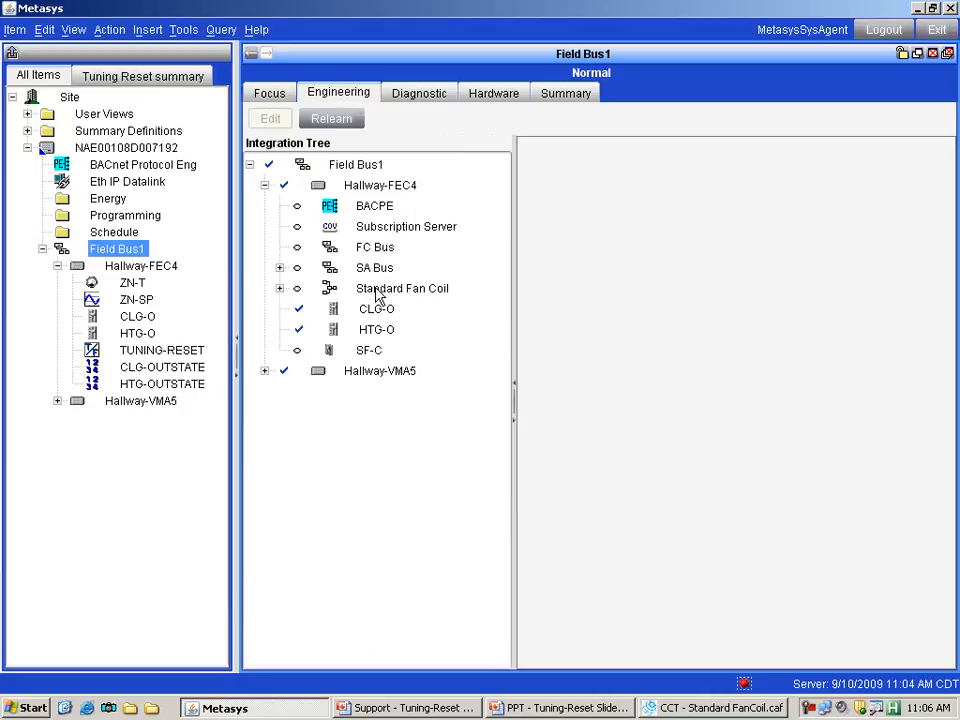
{"action": "left_click", "coordinate": [280, 289]}
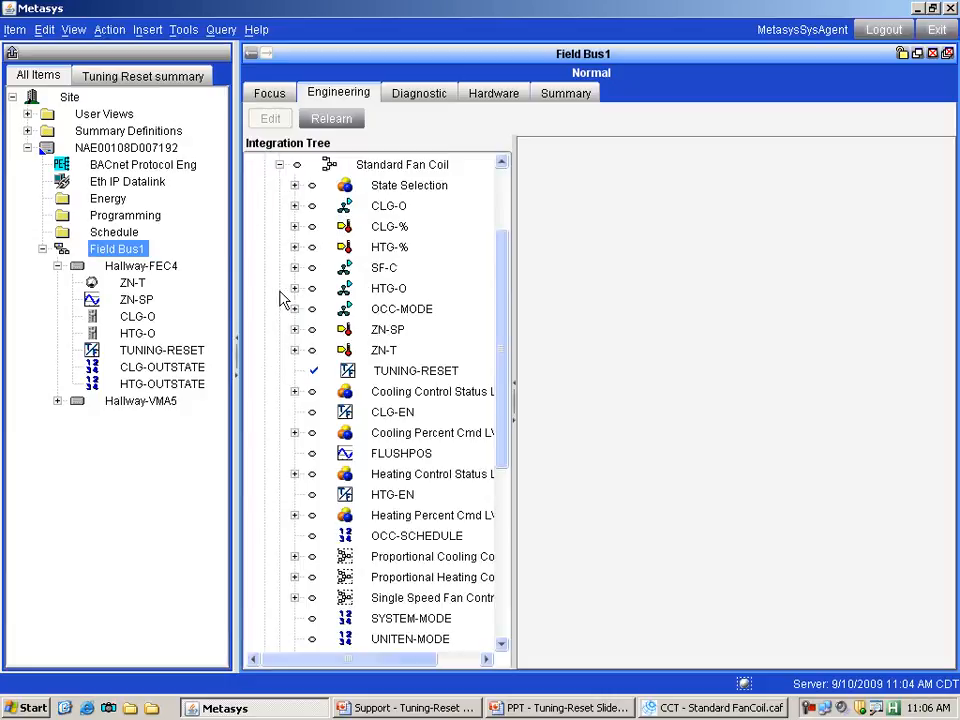
{"action": "left_click", "coordinate": [413, 376]}
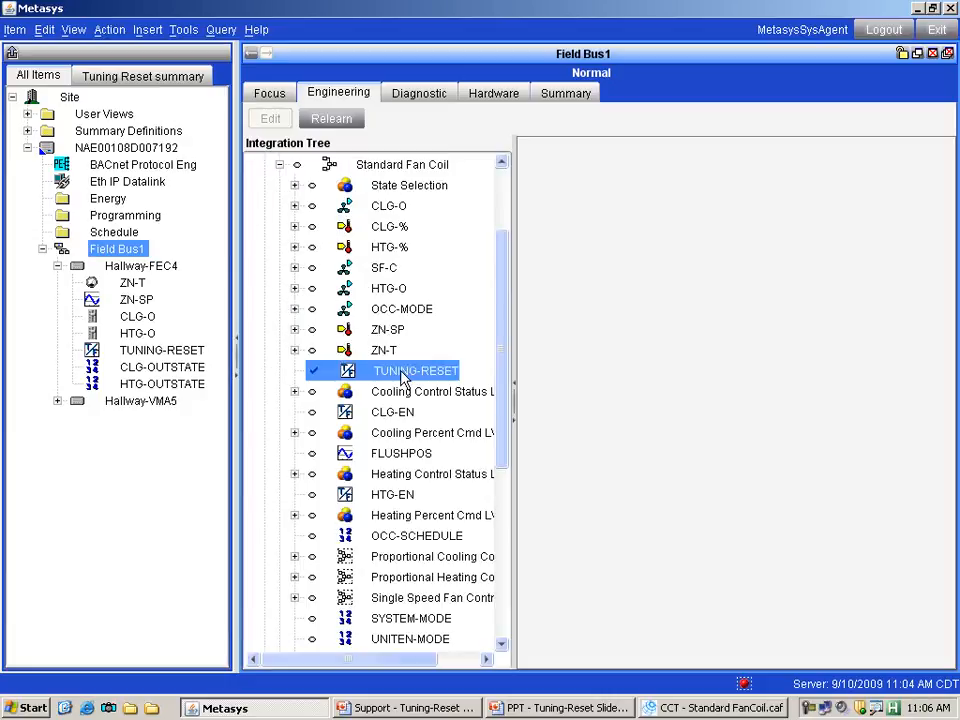
{"action": "key", "text": "ctrl+2"}
{"action": "left_click_drag", "start_coordinate": [329, 370], "coordinate": [356, 346]}
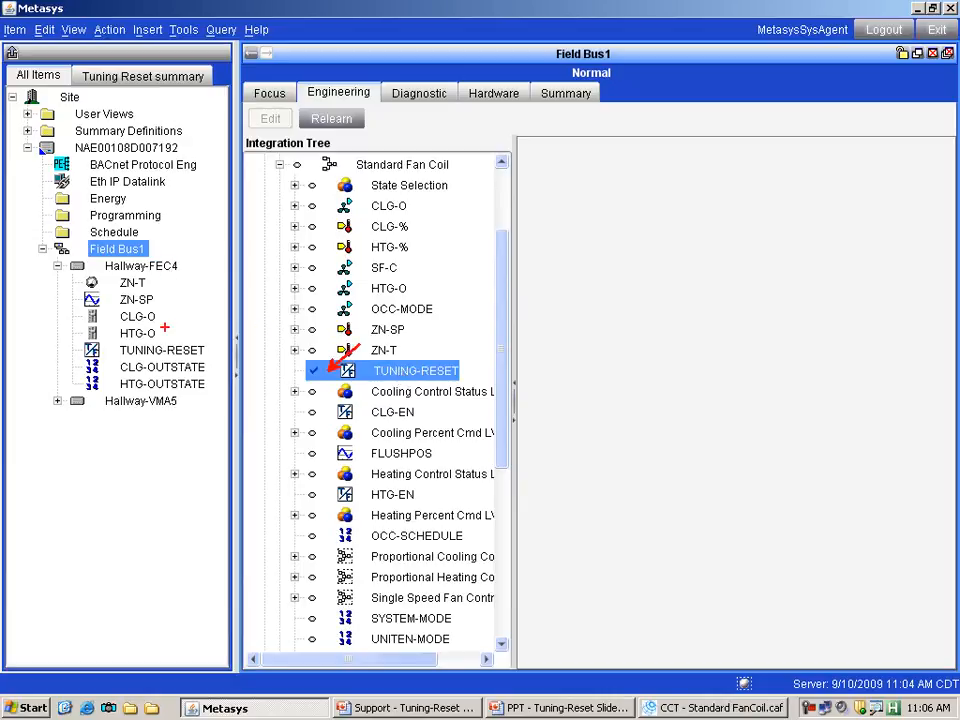
{"action": "left_click_drag", "start_coordinate": [173, 340], "coordinate": [193, 323]}
{"action": "key", "text": "Escape"}
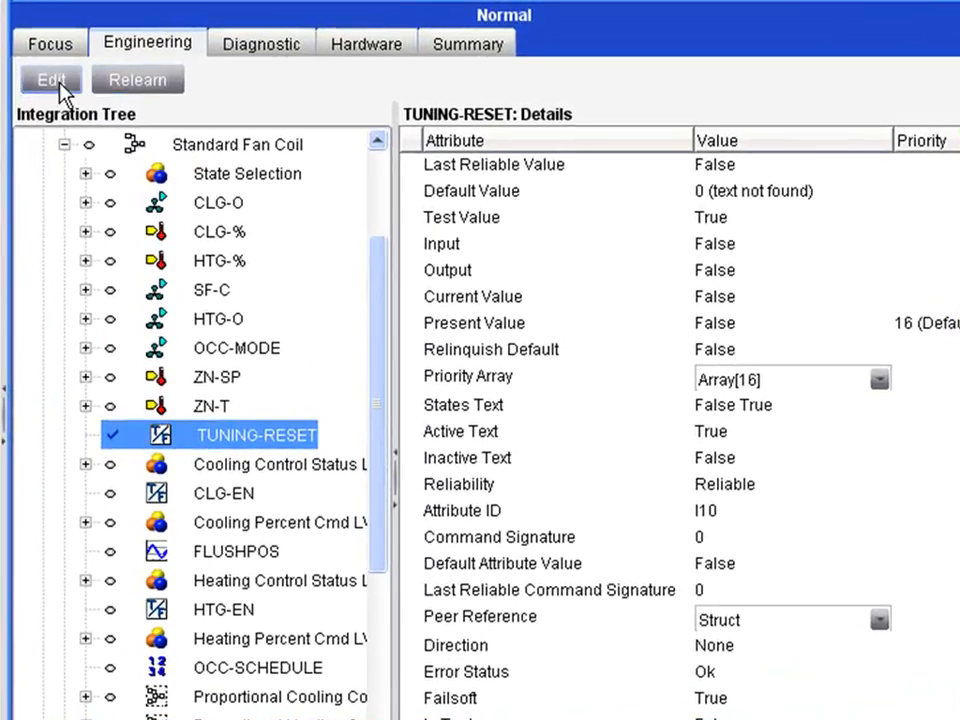
Edit TUNING-RESET's details, set its Present Value to True and save the change
{"action": "left_click", "coordinate": [82, 90]}
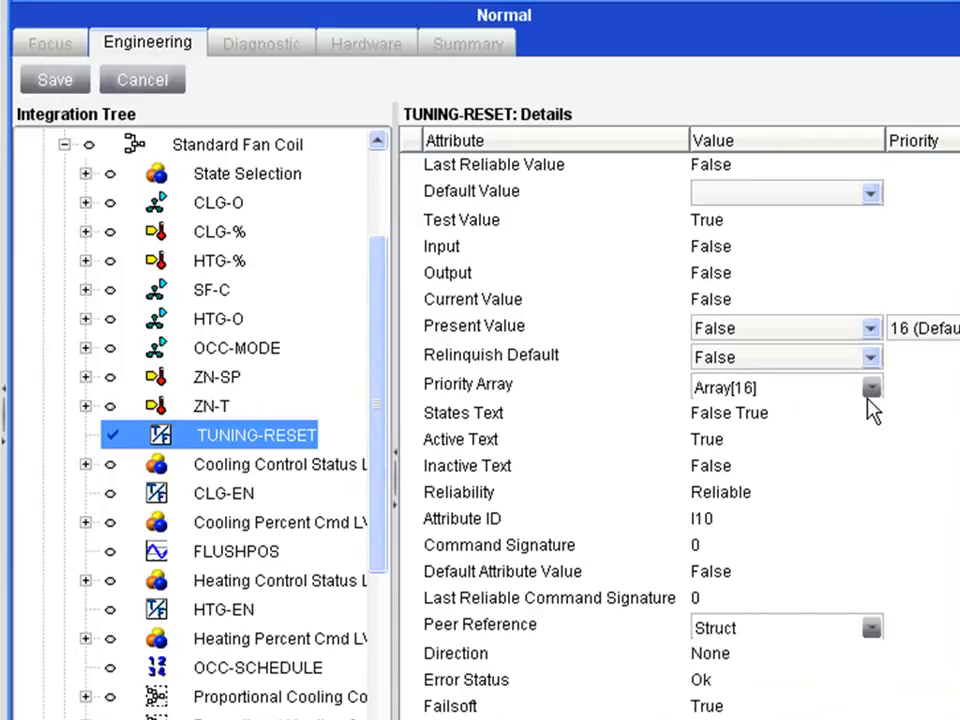
{"action": "left_click", "coordinate": [864, 330]}
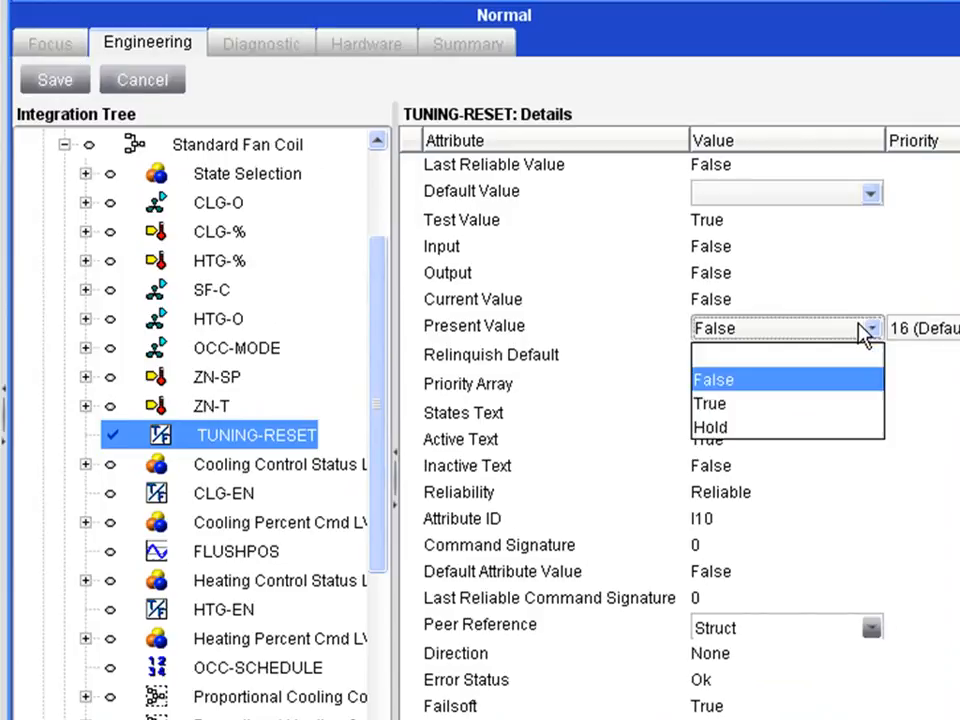
{"action": "left_click", "coordinate": [795, 404]}
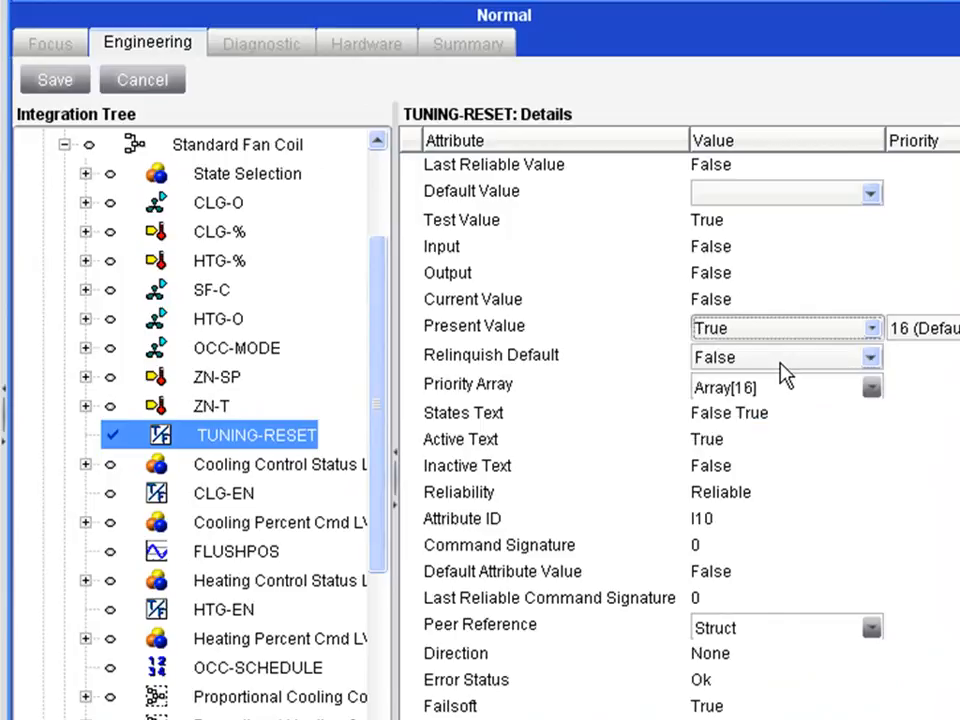
{"action": "left_click", "coordinate": [34, 80]}
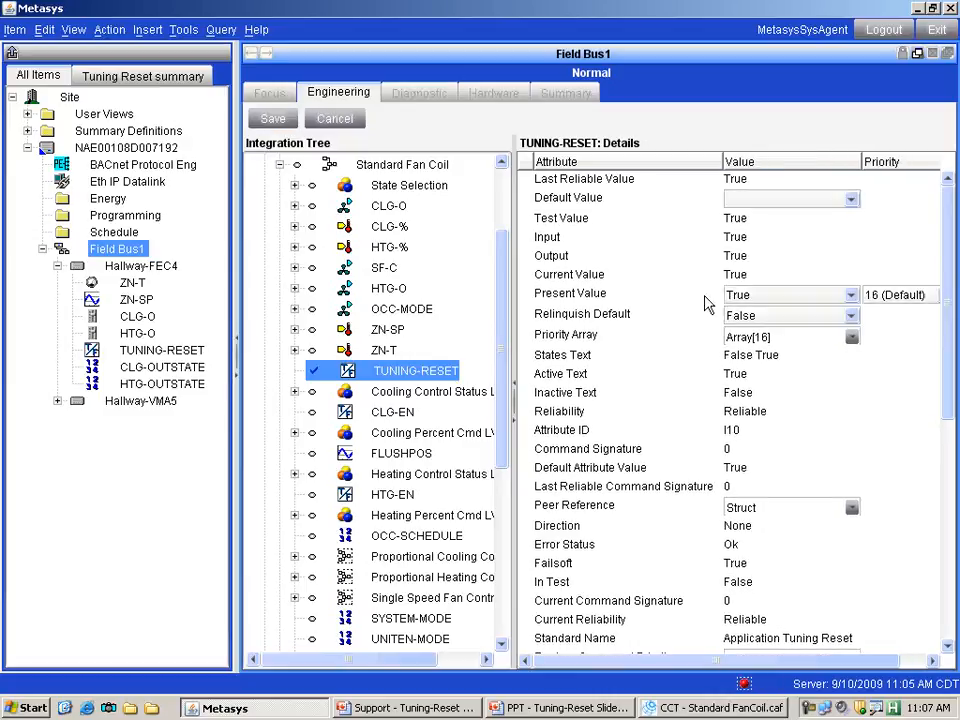
Command TUNING-RESET back by setting its Present Value to False, and save
{"action": "left_click", "coordinate": [739, 298]}
{"action": "left_click", "coordinate": [741, 332]}
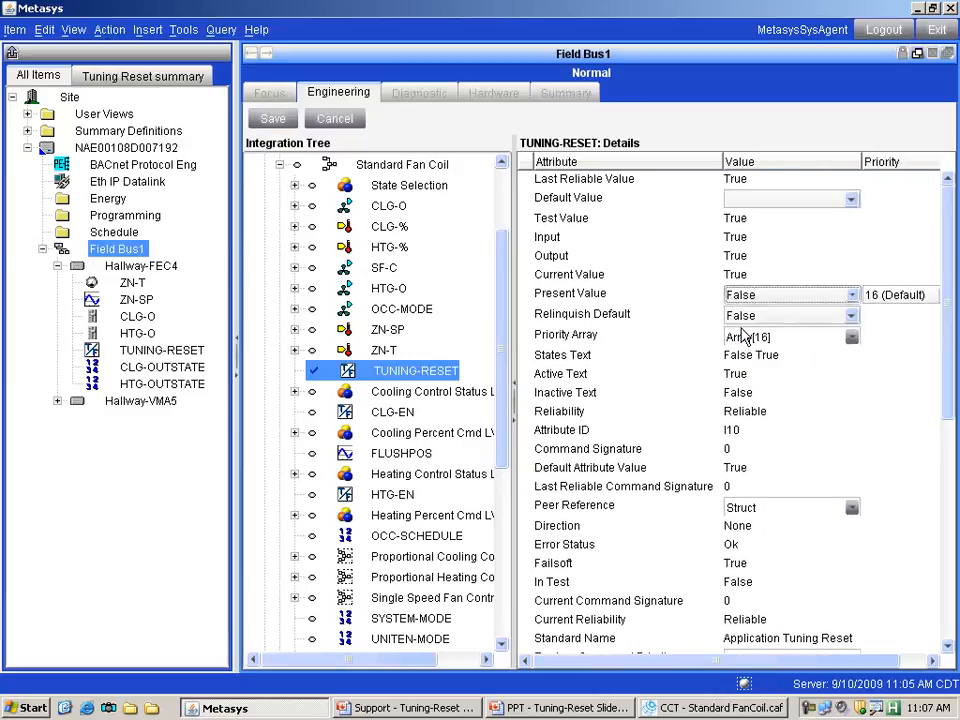
{"action": "left_click", "coordinate": [268, 120]}
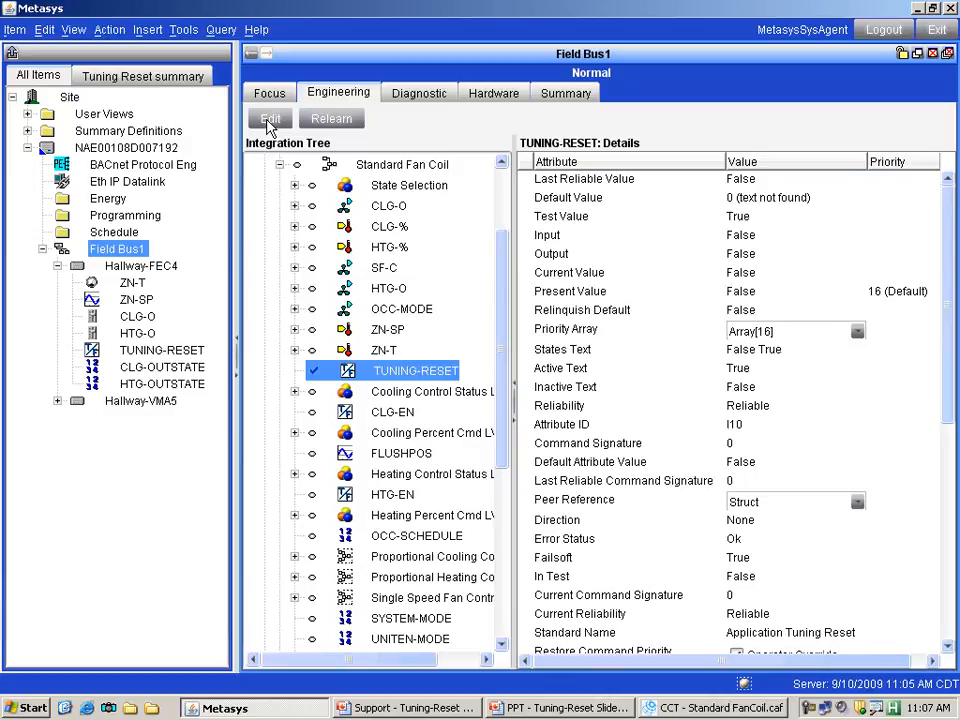
Switch to CCT and stop commissioning the Standard FanCoil application
{"action": "left_click", "coordinate": [660, 710]}
{"action": "left_click", "coordinate": [315, 94]}
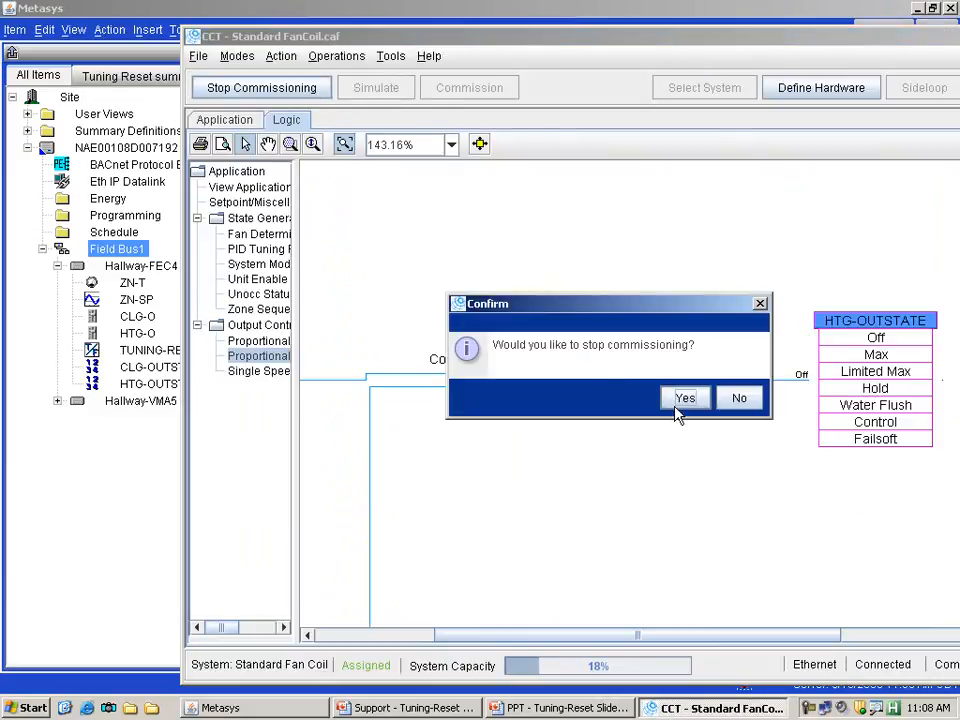
{"action": "left_click", "coordinate": [685, 400]}
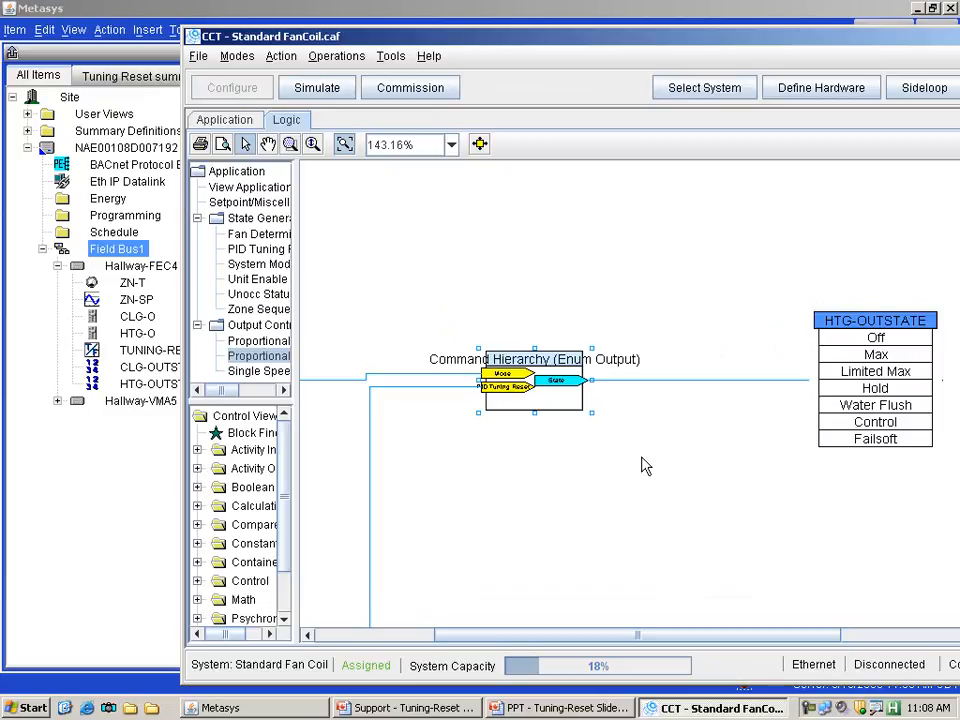
Open the AHU-FBDmprs.caf controller application file and maximize the CCT window
{"action": "left_click", "coordinate": [200, 58]}
{"action": "left_click", "coordinate": [208, 114]}
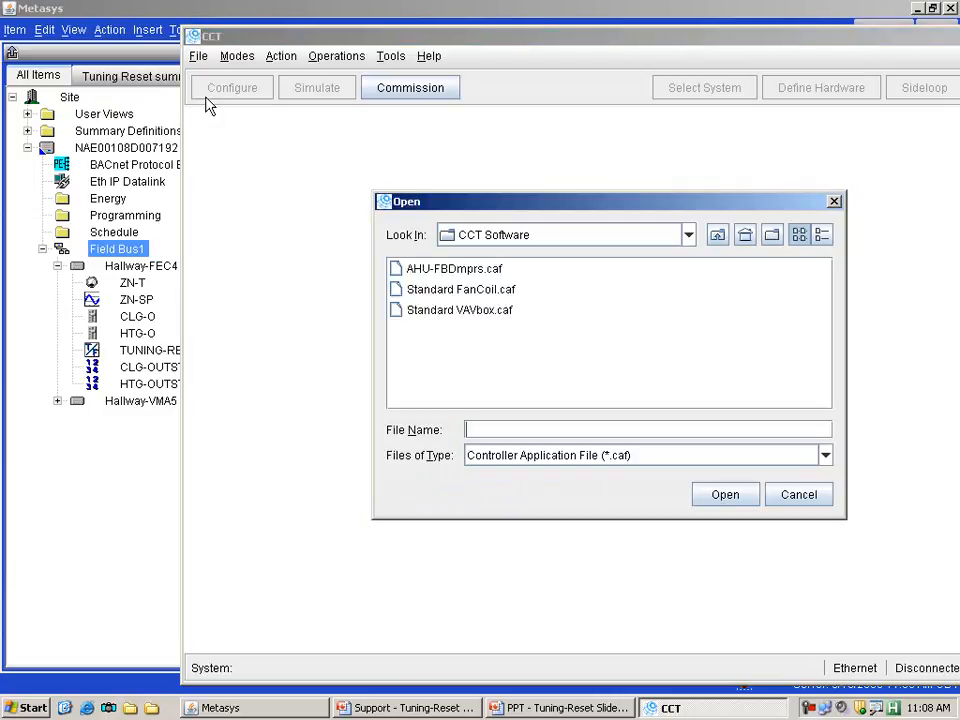
{"action": "double_click", "coordinate": [467, 268]}
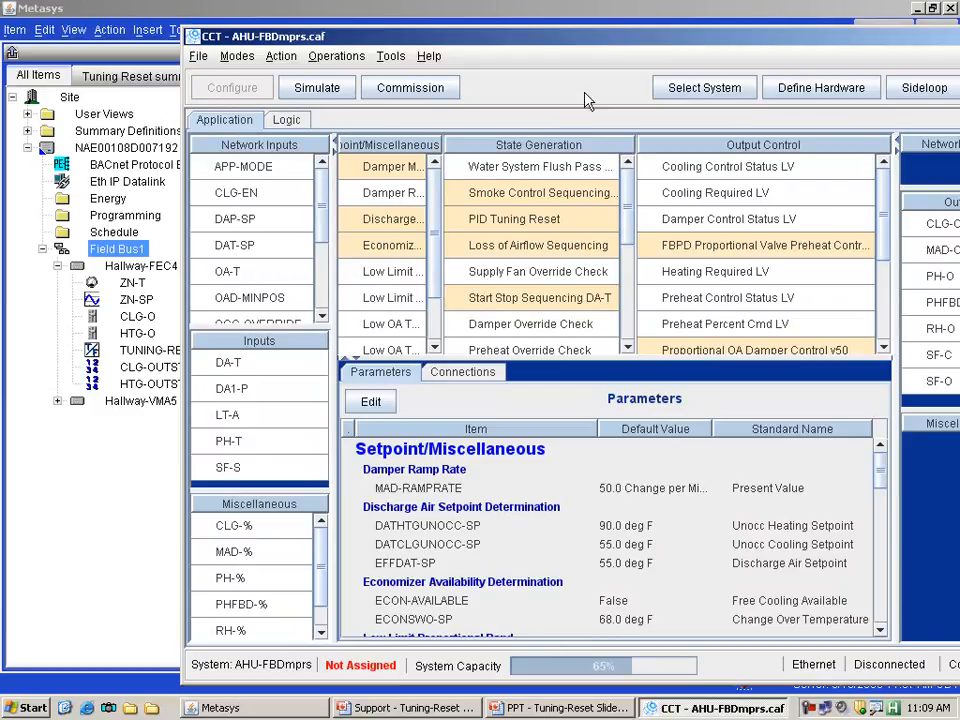
{"action": "double_click", "coordinate": [725, 37]}
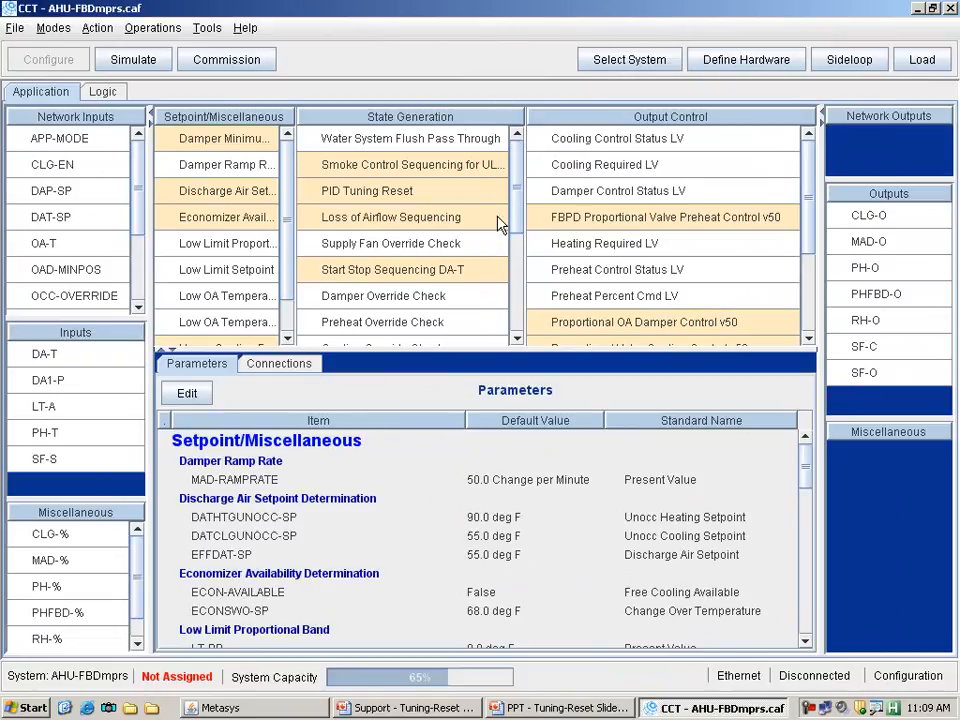
Locate the TUNING-RESET network input and view the PID Tuning Reset module's connections in an enlarged pane
{"action": "left_click_drag", "start_coordinate": [494, 350], "coordinate": [399, 470]}
{"action": "left_click_drag", "start_coordinate": [140, 238], "coordinate": [137, 279]}
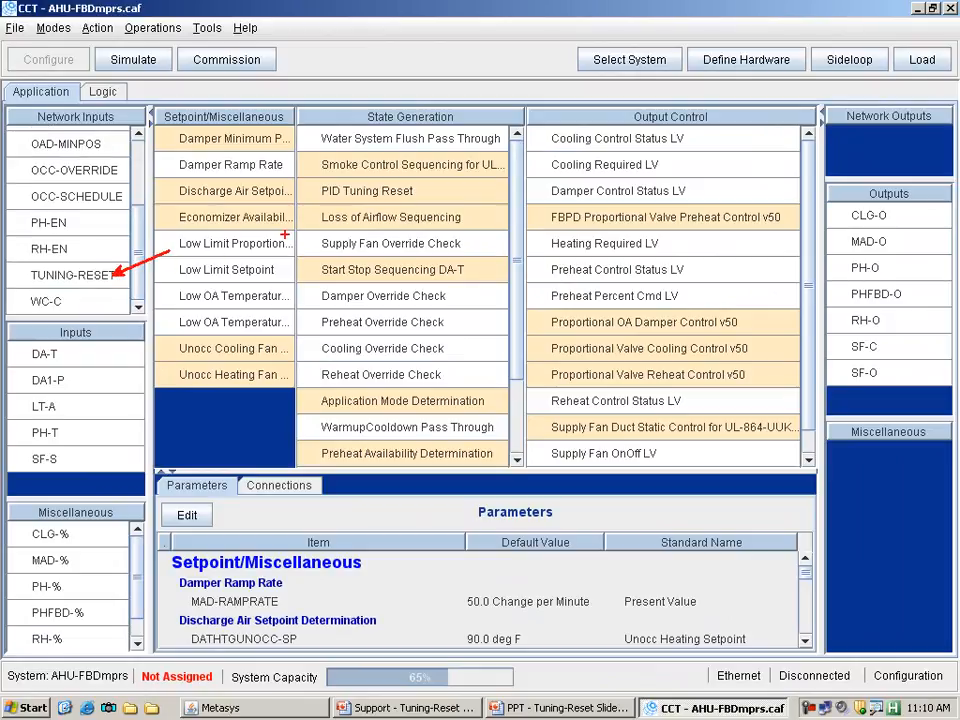
{"action": "left_click_drag", "start_coordinate": [427, 189], "coordinate": [488, 173]}
{"action": "key", "text": "Escape"}
{"action": "right_click", "coordinate": [415, 199]}
{"action": "left_click", "coordinate": [460, 243]}
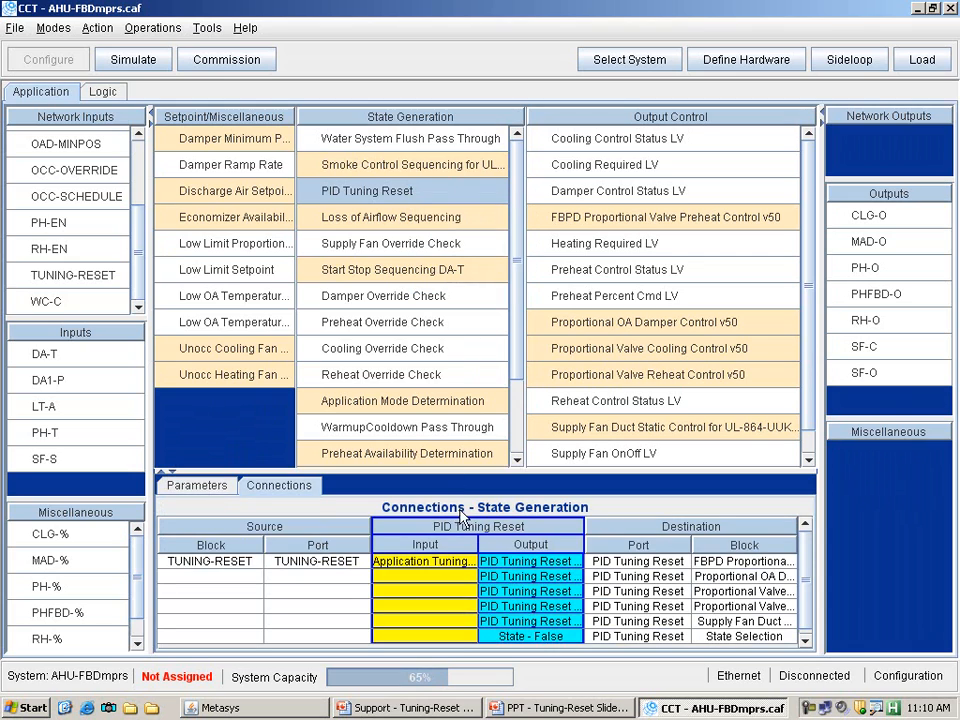
{"action": "left_click_drag", "start_coordinate": [469, 470], "coordinate": [476, 314]}
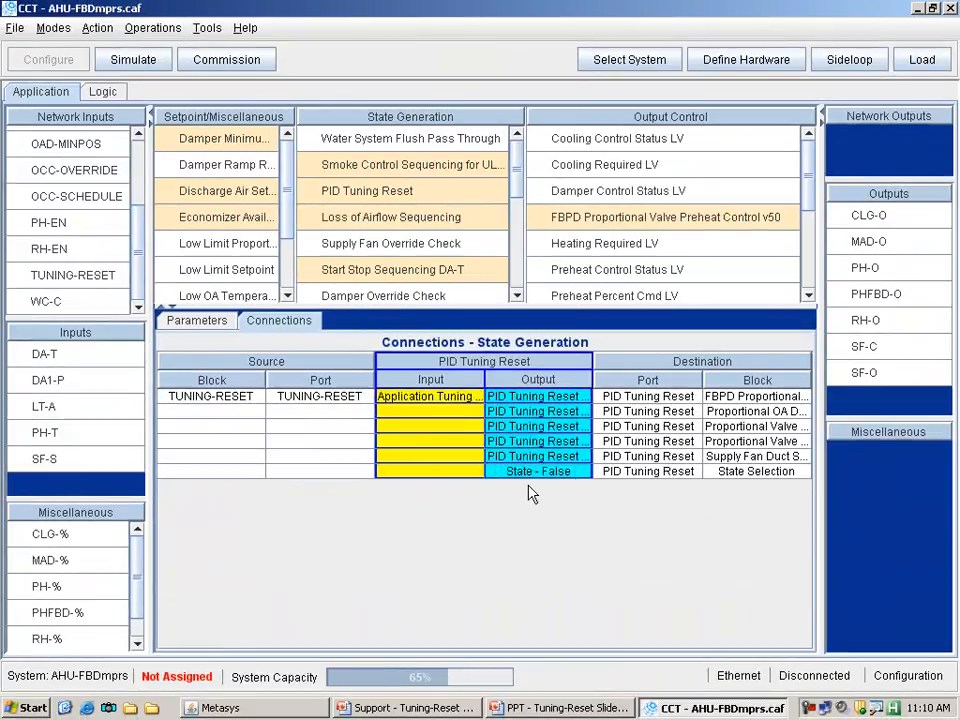
Examine the State Selection tables for PID Tuning Reset.State across all output control modules, and close them without changes
{"action": "right_click", "coordinate": [447, 121]}
{"action": "mouse_move", "coordinate": [465, 148]}
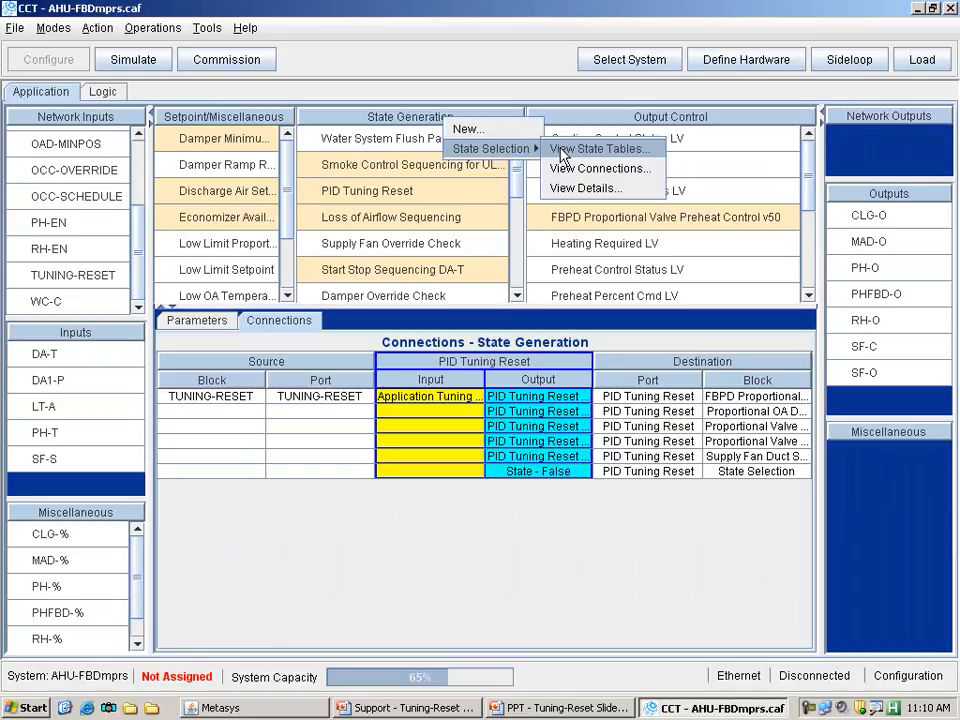
{"action": "left_click", "coordinate": [561, 148]}
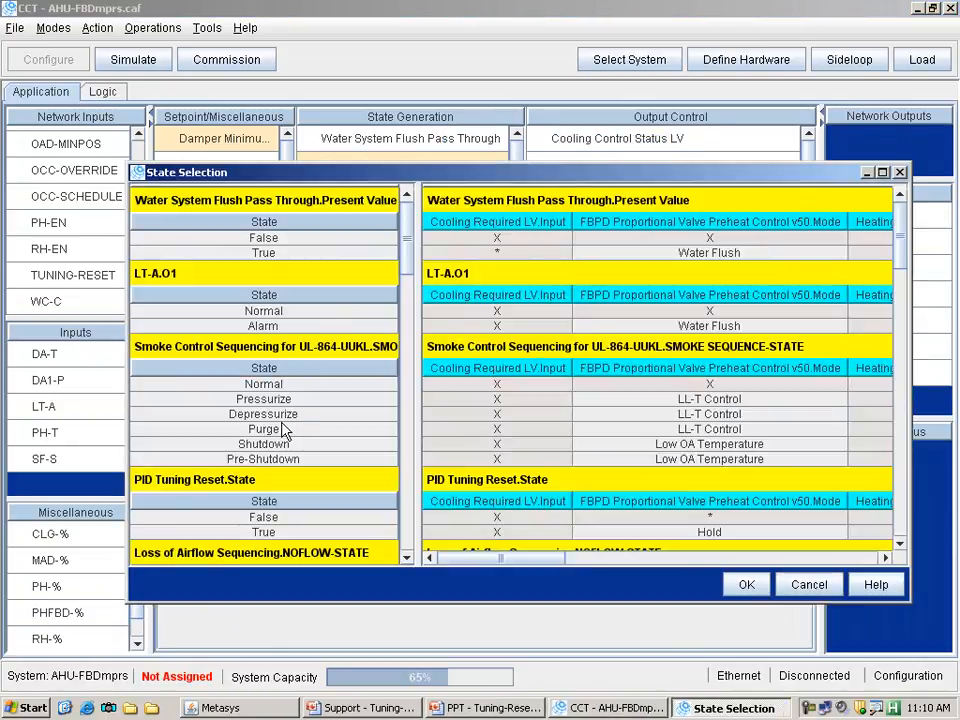
{"action": "scroll", "coordinate": [285, 430], "scroll_direction": "down", "scroll_amount": 3}
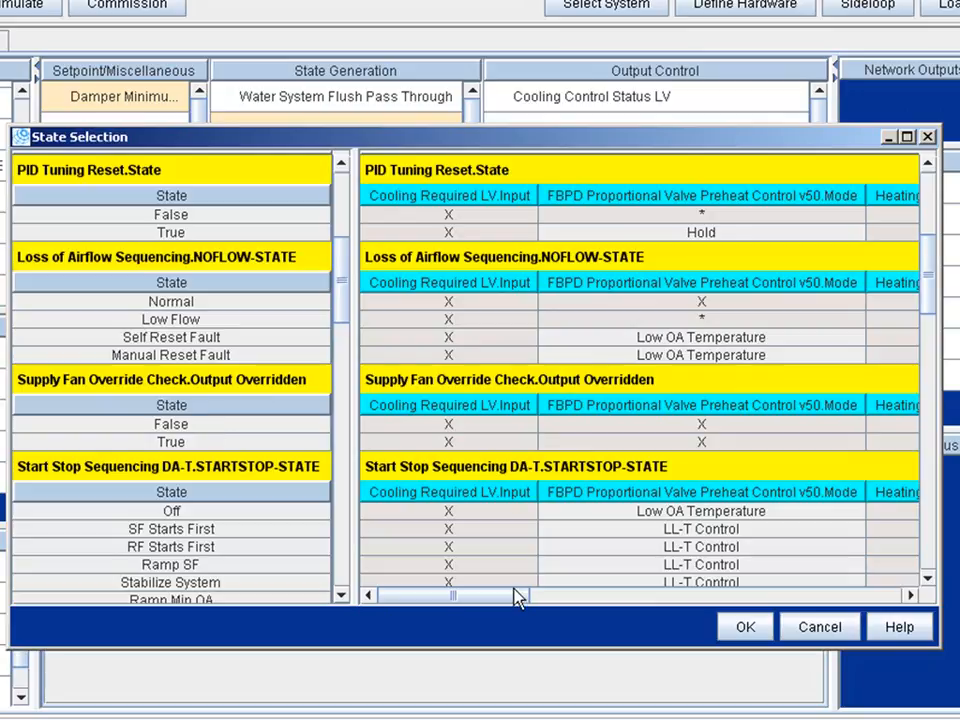
{"action": "left_click_drag", "start_coordinate": [508, 596], "coordinate": [905, 612]}
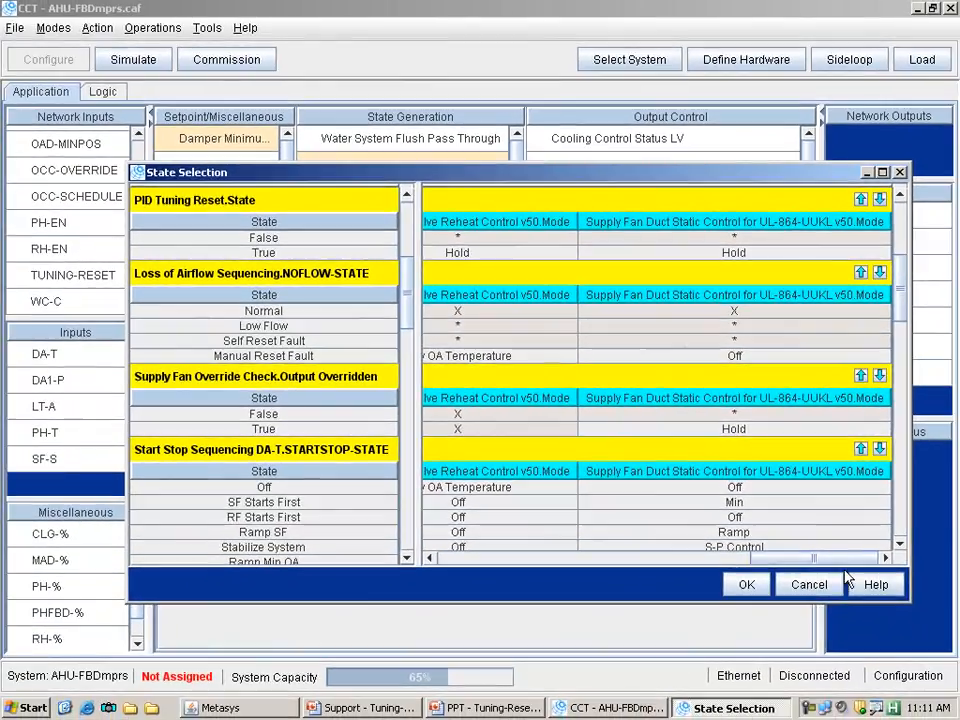
{"action": "left_click", "coordinate": [835, 626]}
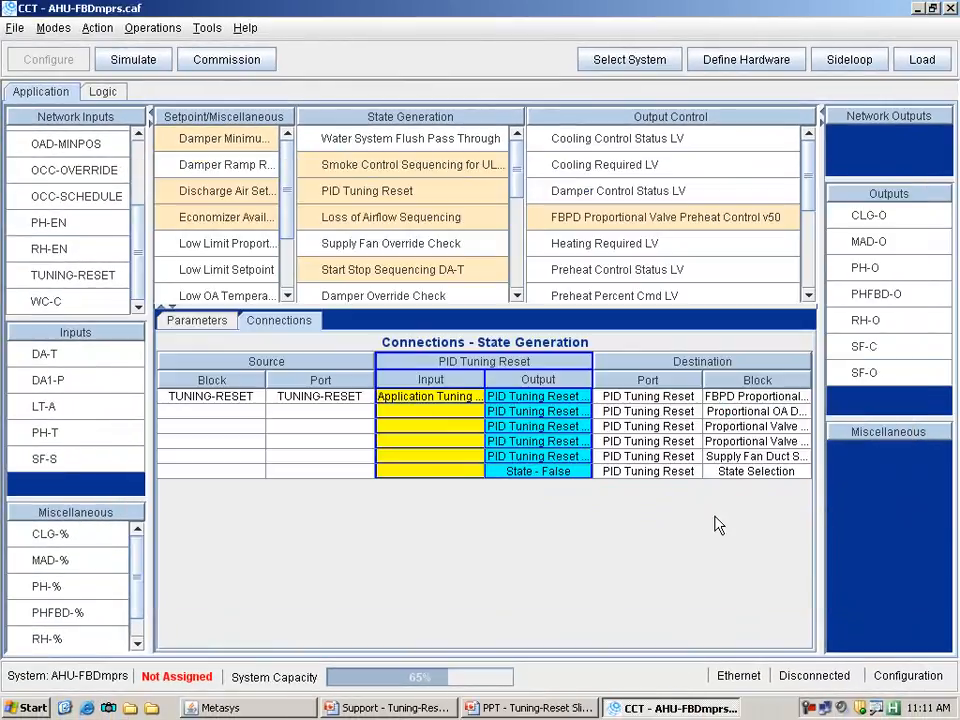
Open the logic of FBPD Proportional Valve Preheat Control v50 and fit the whole diagram into a widened drawing area
{"action": "right_click", "coordinate": [641, 224]}
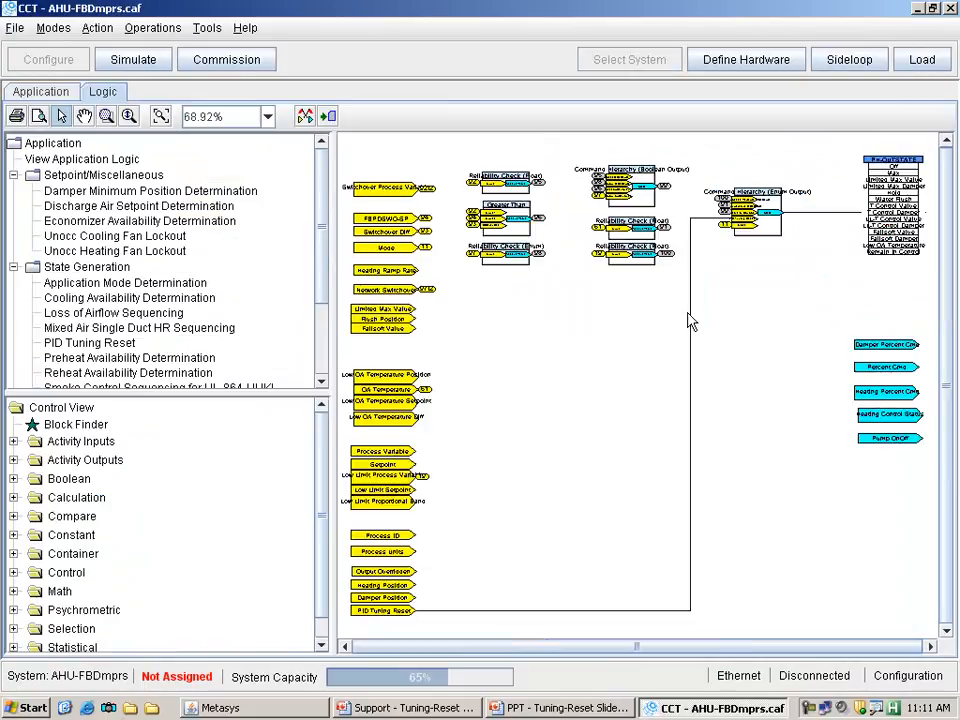
{"action": "left_click_drag", "start_coordinate": [333, 221], "coordinate": [97, 276]}
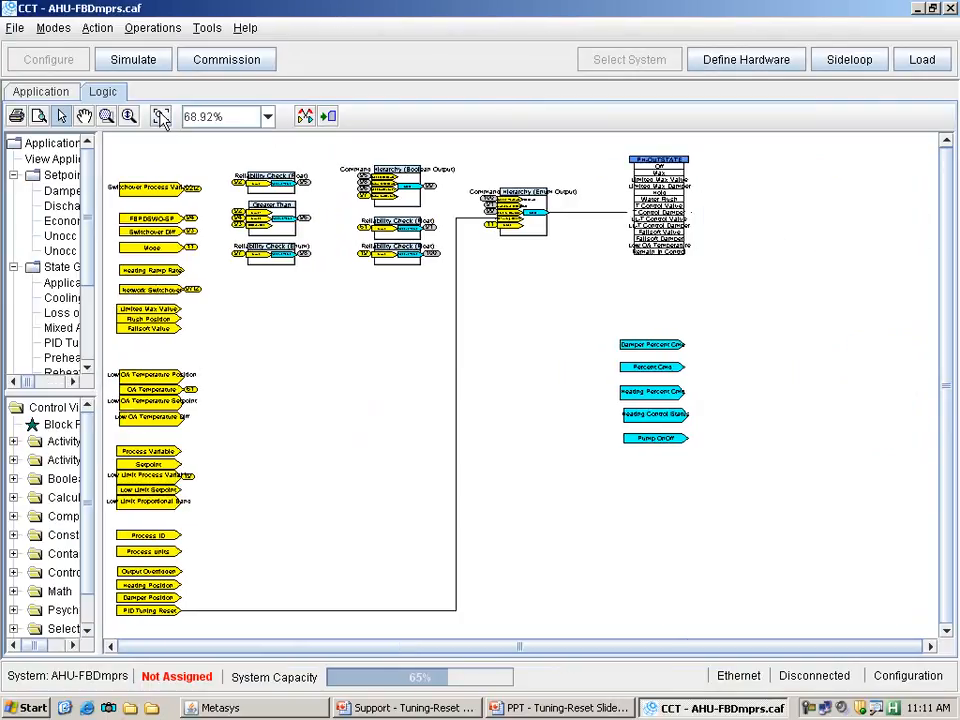
{"action": "left_click", "coordinate": [160, 117]}
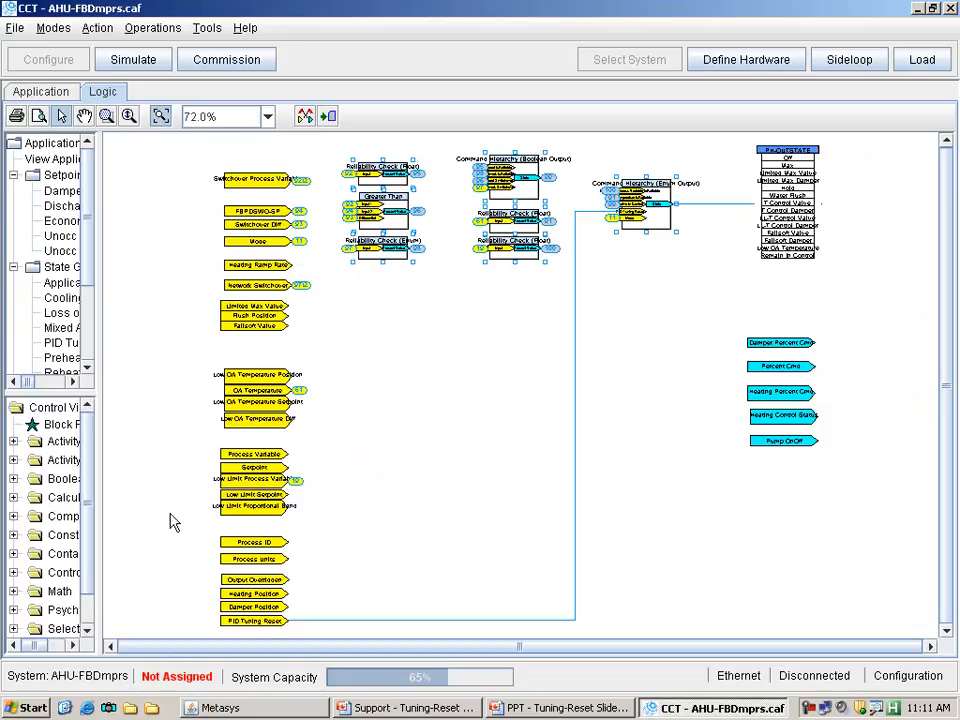
Trace the PID Tuning Reset input's connection through the preheat control logic up to the Command Hierarchy (Enum Output) block
{"action": "left_click", "coordinate": [128, 116]}
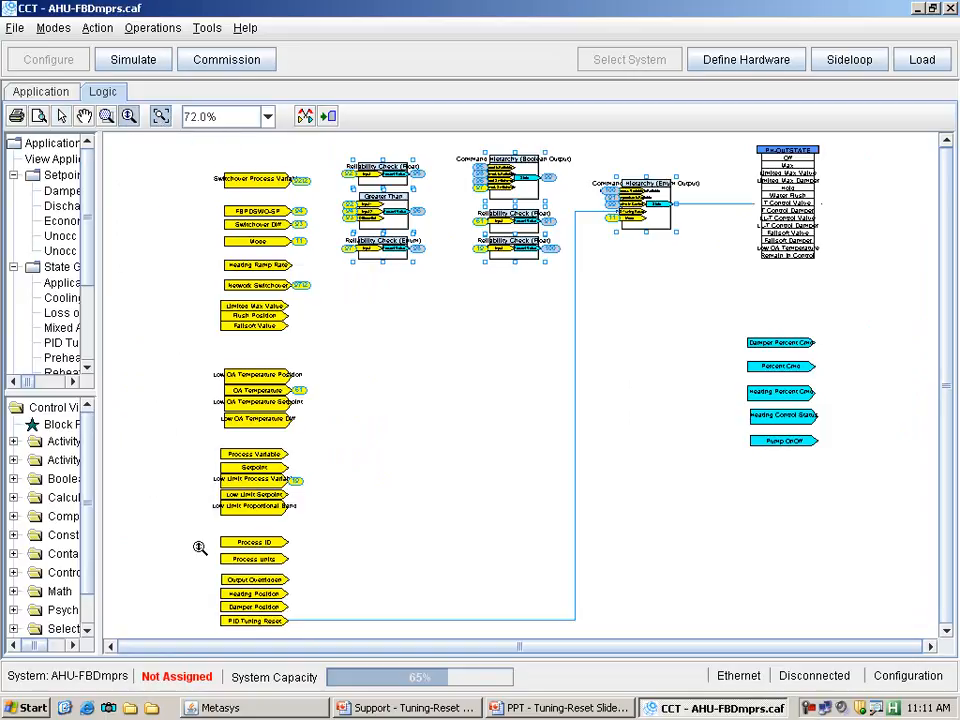
{"action": "left_click", "coordinate": [153, 411]}
{"action": "left_click", "coordinate": [199, 582]}
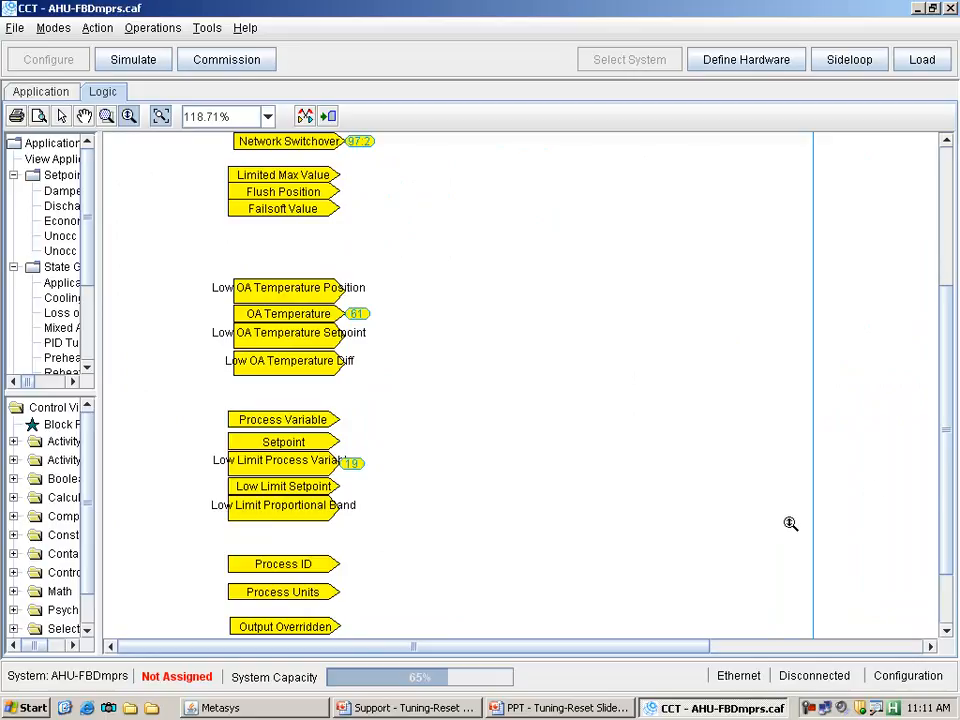
{"action": "left_click_drag", "start_coordinate": [951, 519], "coordinate": [949, 583]}
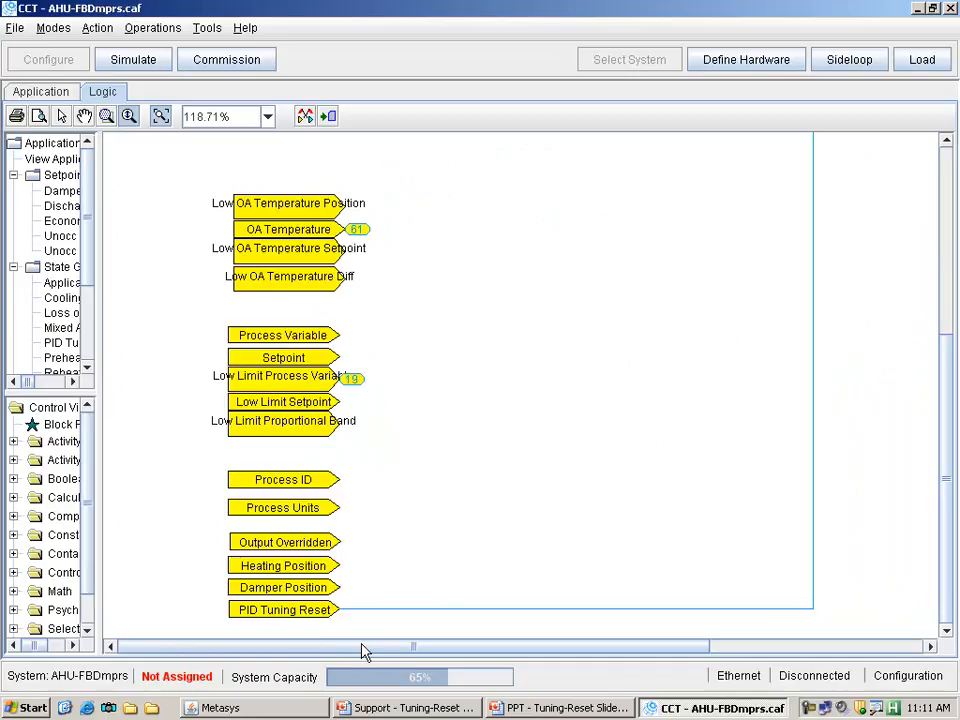
{"action": "left_click_drag", "start_coordinate": [364, 647], "coordinate": [506, 653]}
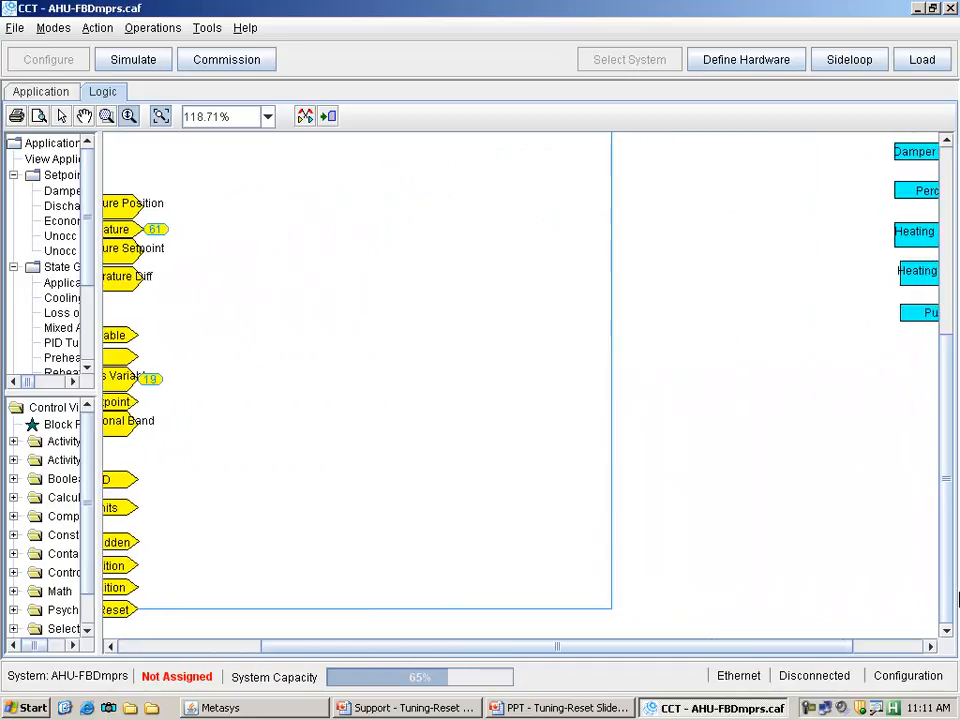
{"action": "left_click_drag", "start_coordinate": [945, 575], "coordinate": [947, 374]}
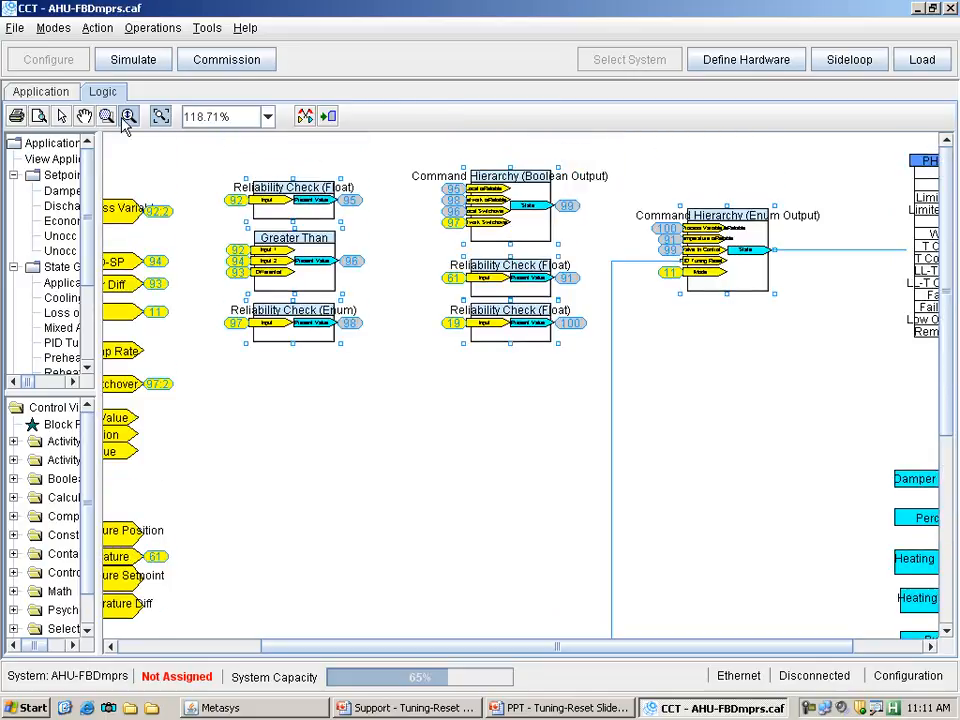
Examine the Command Hierarchy (Enum Output) table feeding PH-OUTSTATE, and close it without changes
{"action": "left_click", "coordinate": [61, 116]}
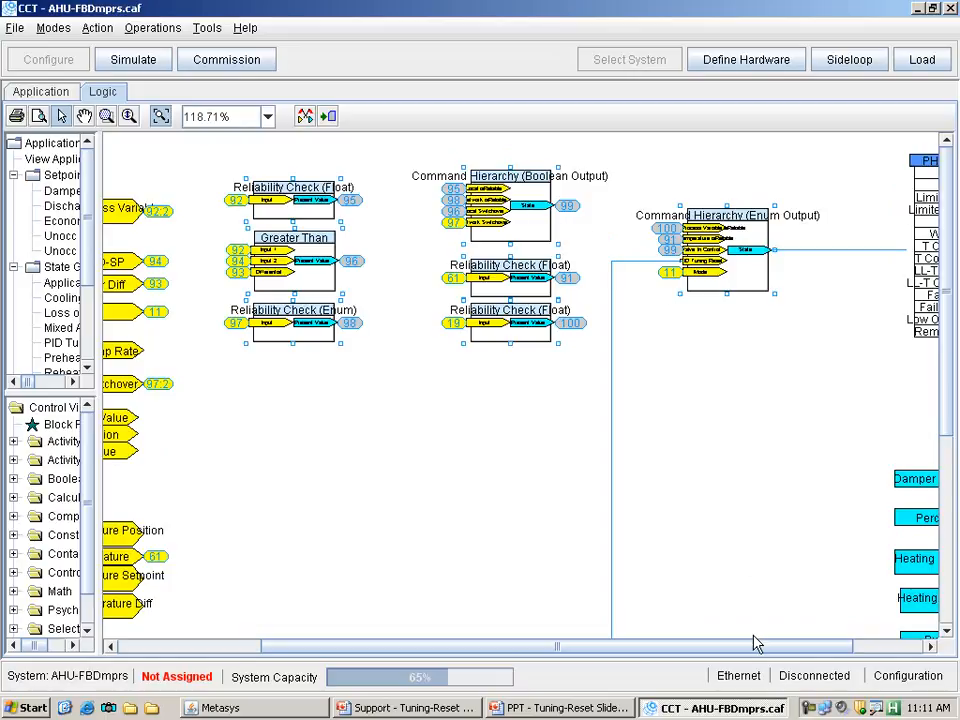
{"action": "left_click_drag", "start_coordinate": [755, 656], "coordinate": [826, 656]}
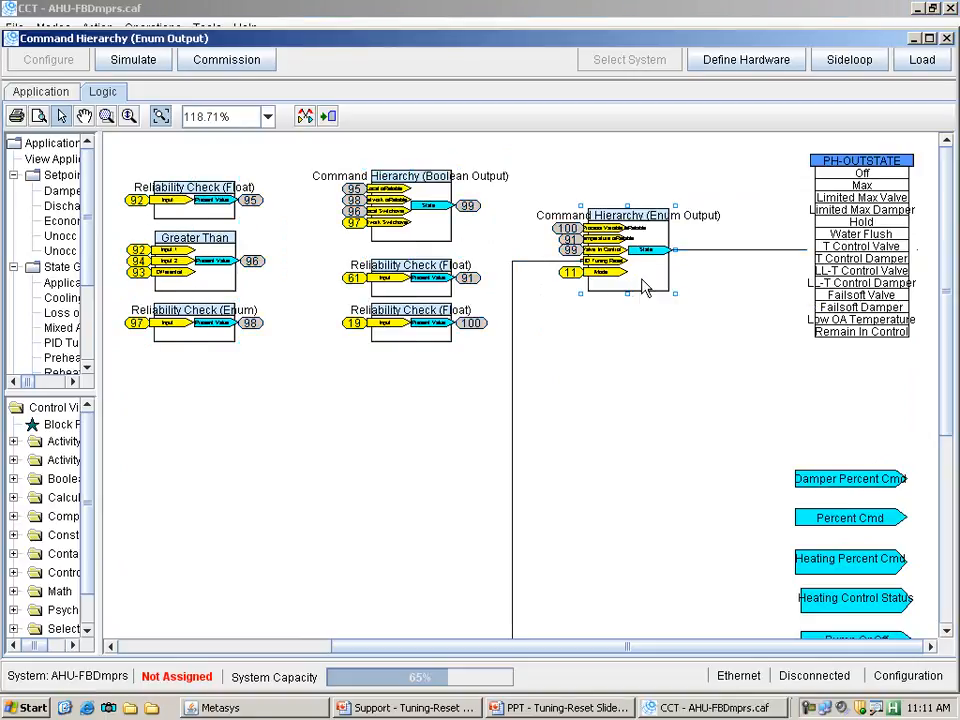
{"action": "double_click", "coordinate": [641, 279]}
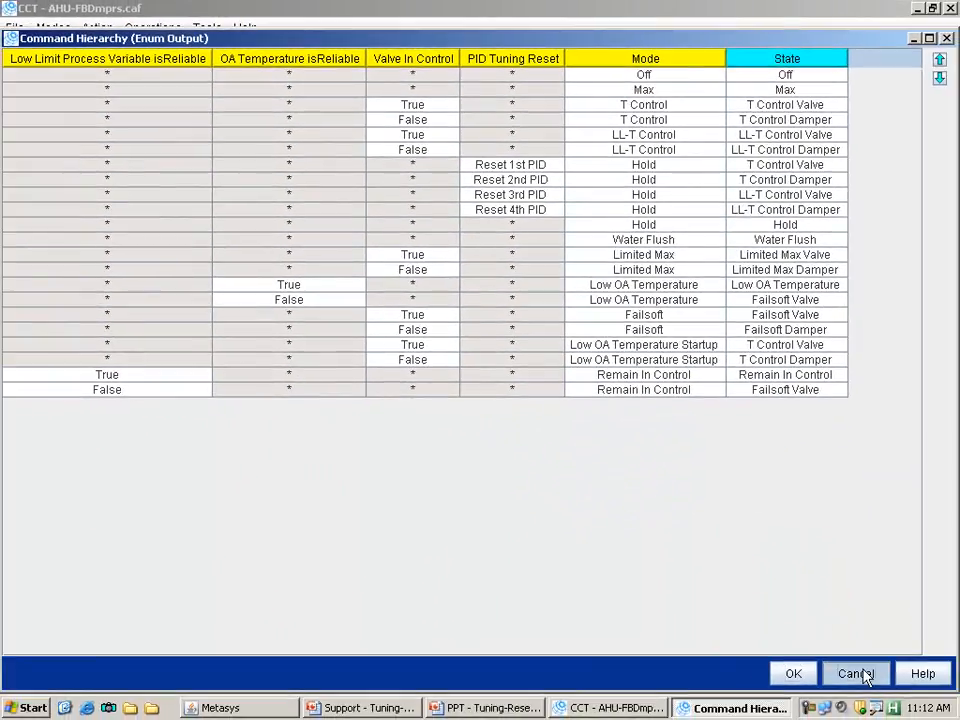
{"action": "left_click", "coordinate": [866, 717]}
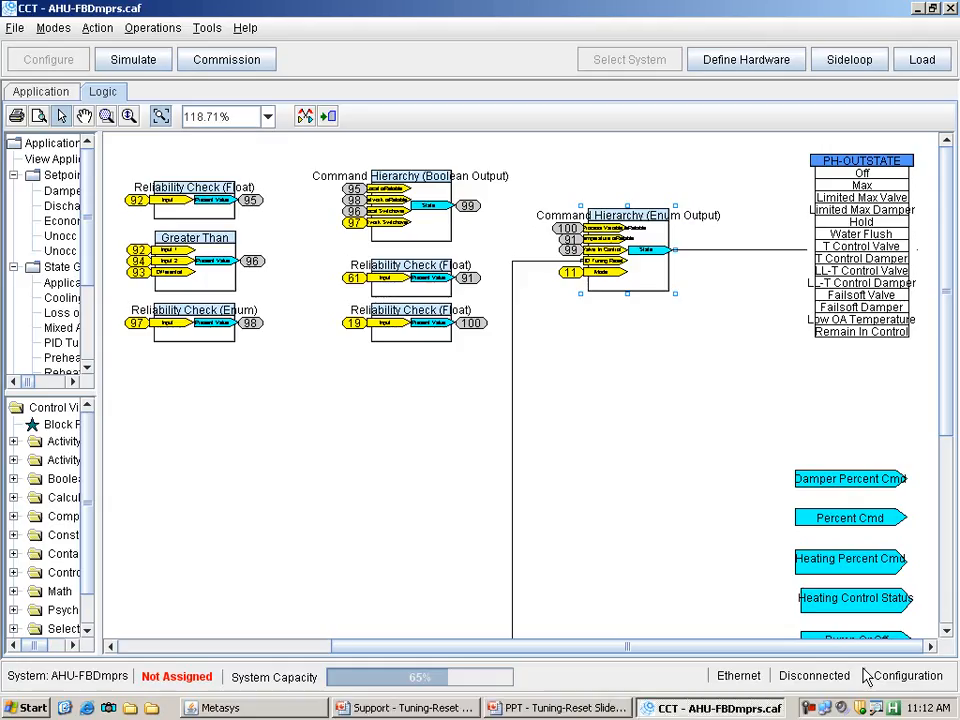
Show the T Control Valve state's logic in PH-OUTSTATE and trace PID Tuning Reset to the PID block's Reset Tuning input
{"action": "left_click", "coordinate": [860, 247]}
{"action": "left_click_drag", "start_coordinate": [943, 313], "coordinate": [950, 413]}
{"action": "left_click_drag", "start_coordinate": [617, 645], "coordinate": [476, 671]}
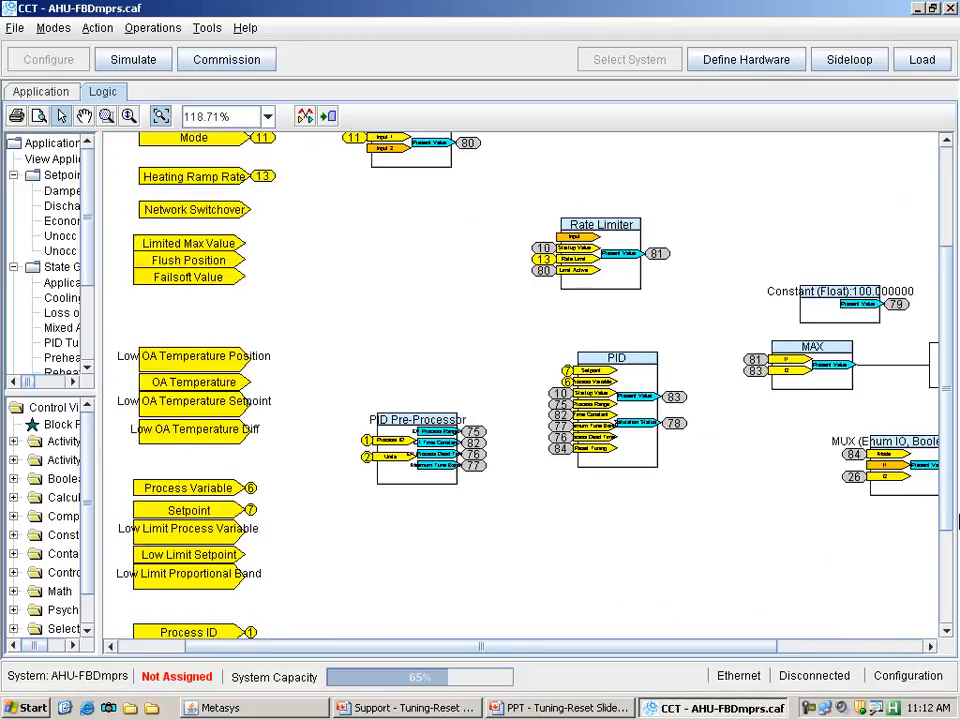
{"action": "left_click_drag", "start_coordinate": [950, 520], "coordinate": [950, 605]}
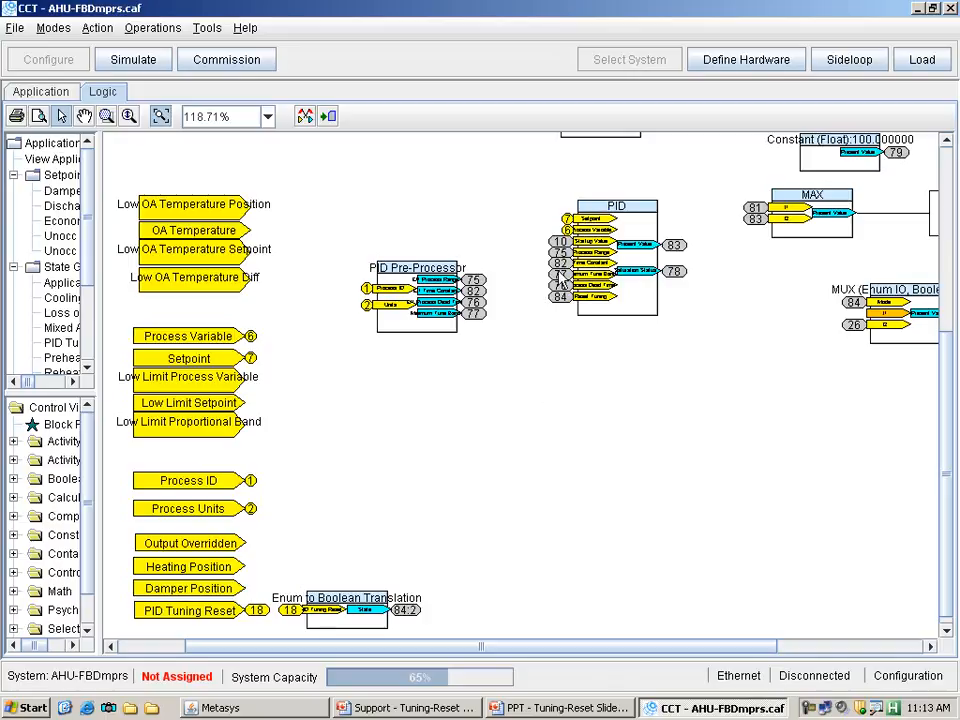
{"action": "left_click", "coordinate": [128, 116]}
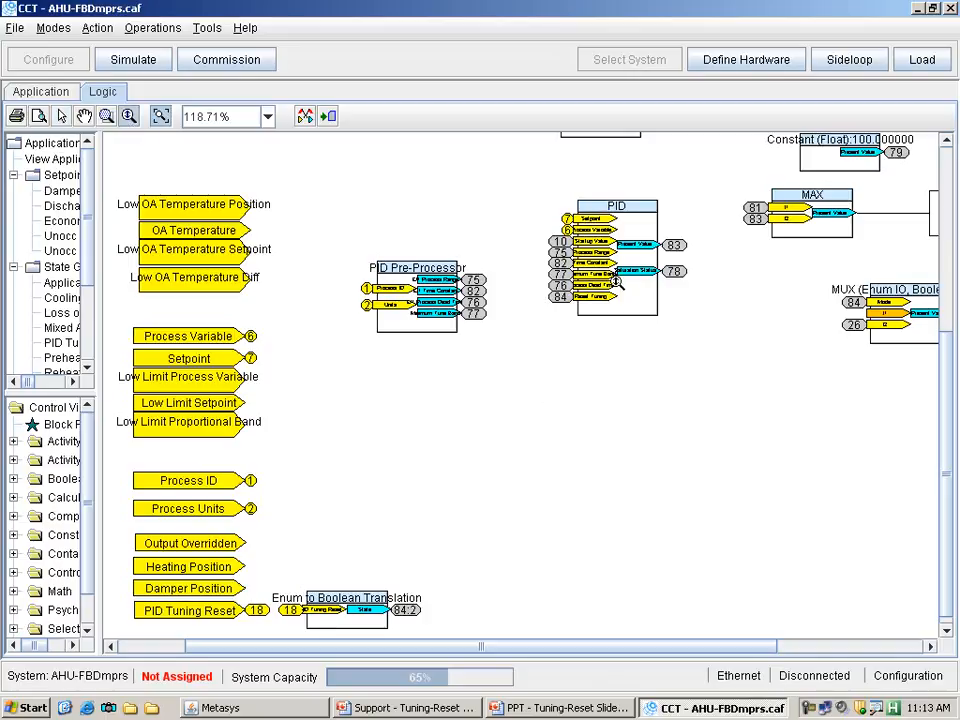
{"action": "left_click", "coordinate": [625, 295]}
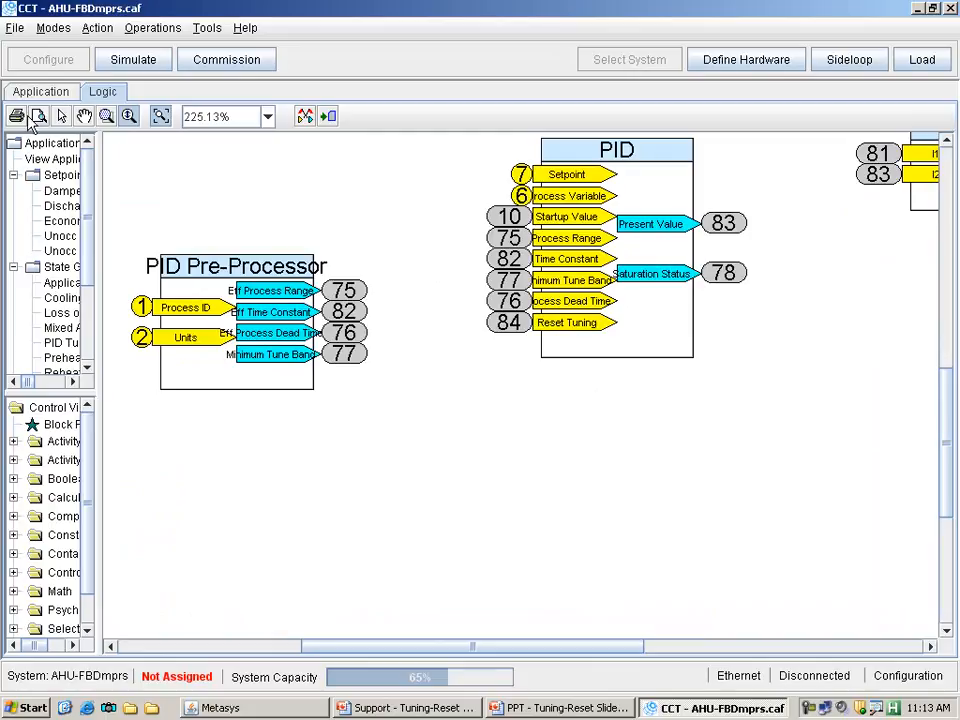
{"action": "left_click", "coordinate": [61, 114]}
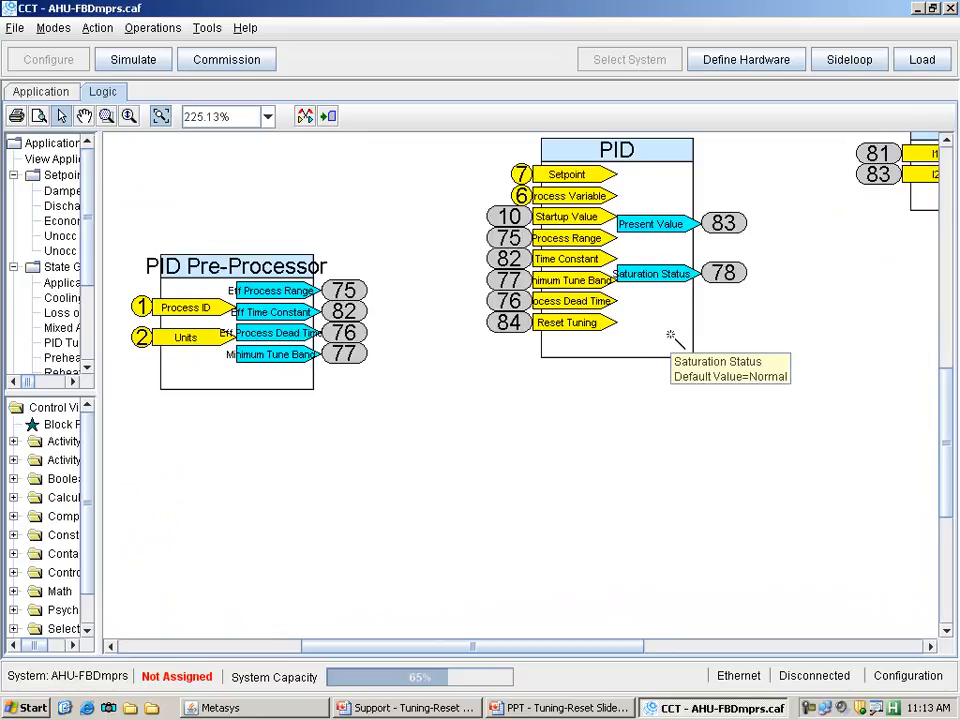
Switch to the Support - Tuning-Reset Slides presentation in PowerPoint and show slide 4's PID Tuning Reset timing diagram full screen
{"action": "left_click", "coordinate": [458, 710]}
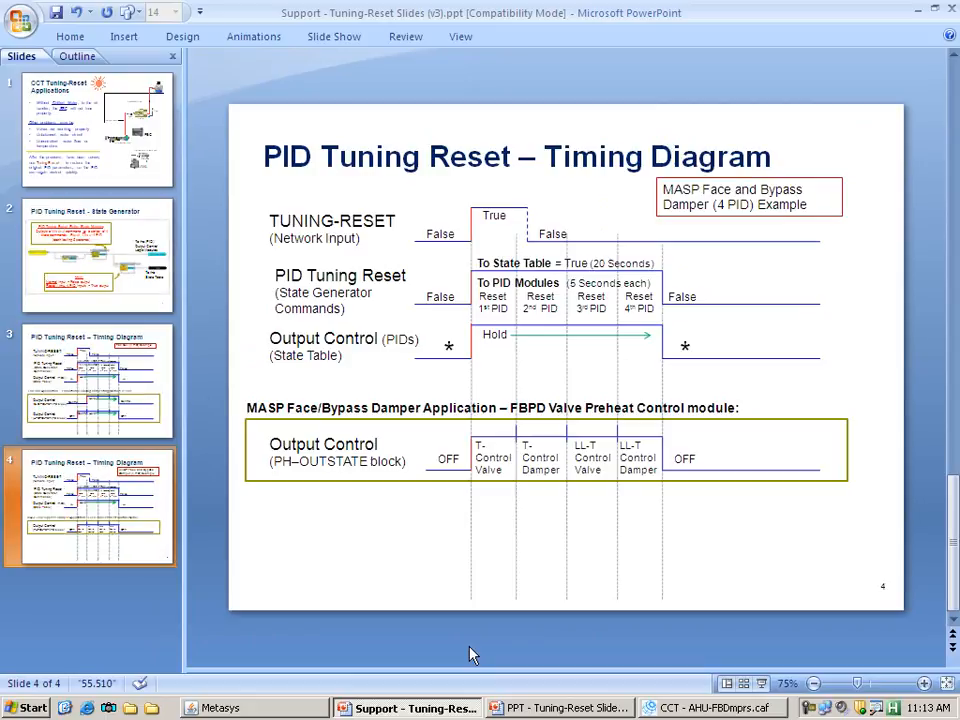
{"action": "left_click", "coordinate": [761, 683]}
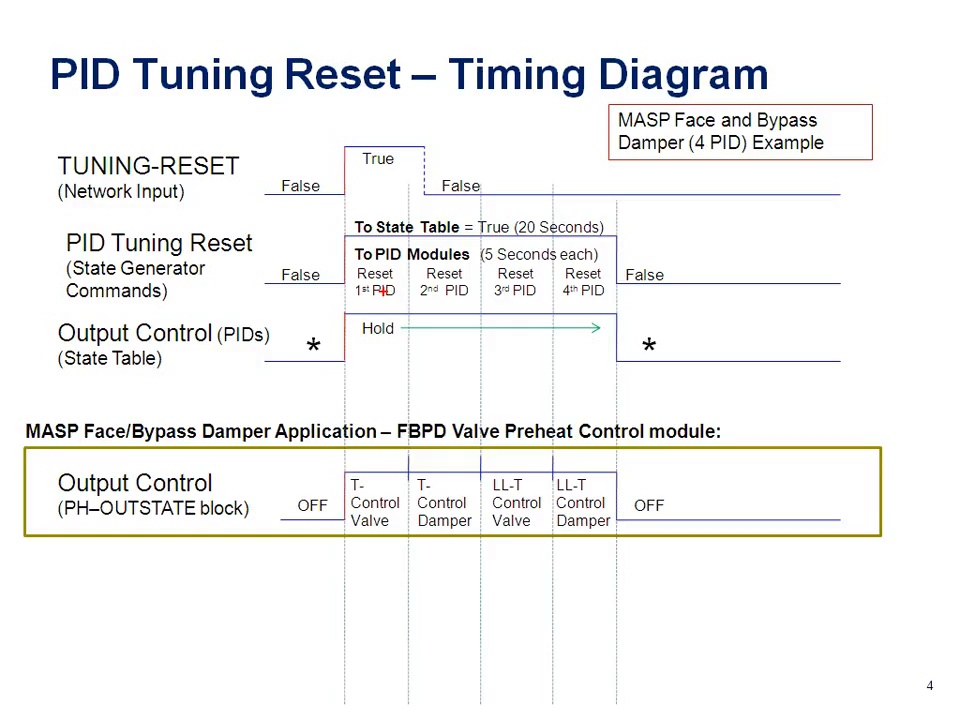